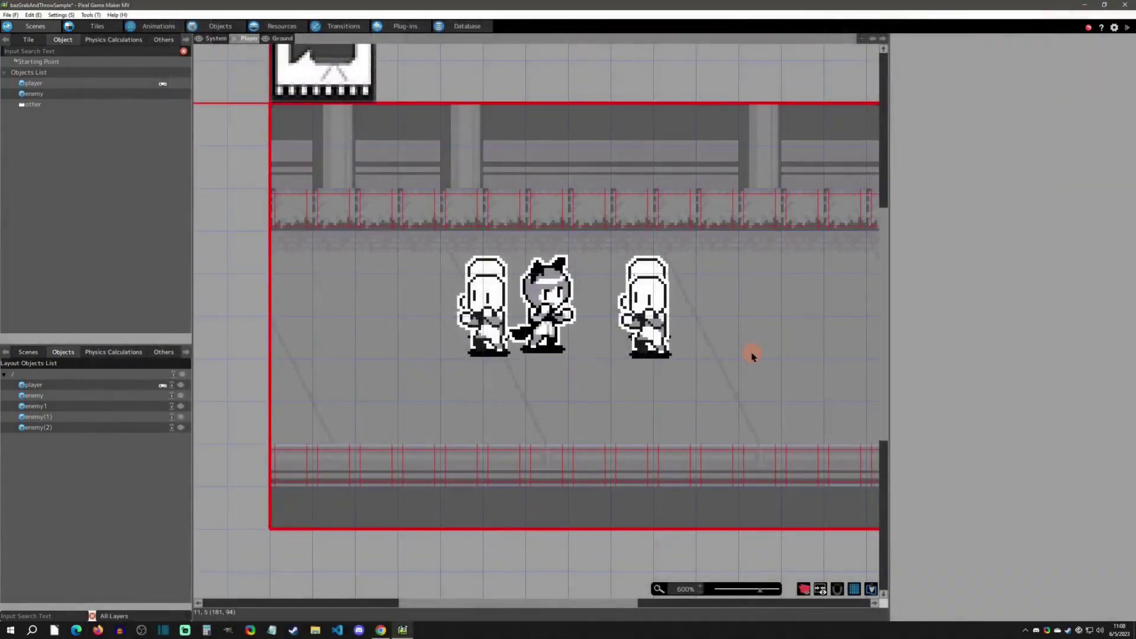
- Switch to the browser and review the Grab N Throw Enemies entry on the Samples Pack #2 page
click(380, 630)
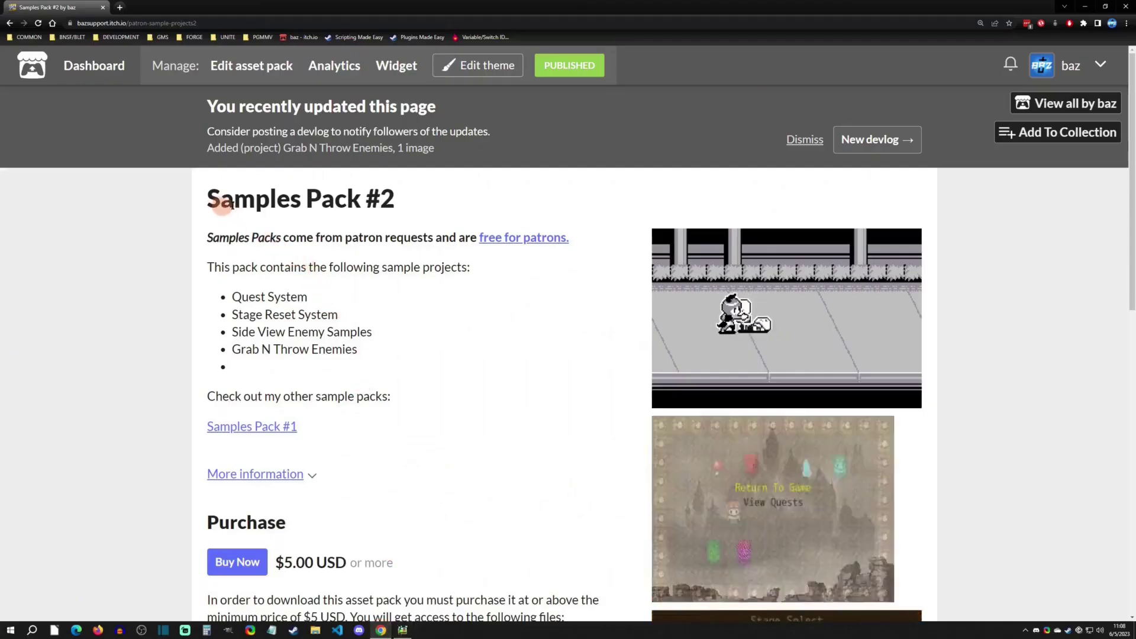
drag(223, 204, 413, 203)
drag(231, 350, 413, 358)
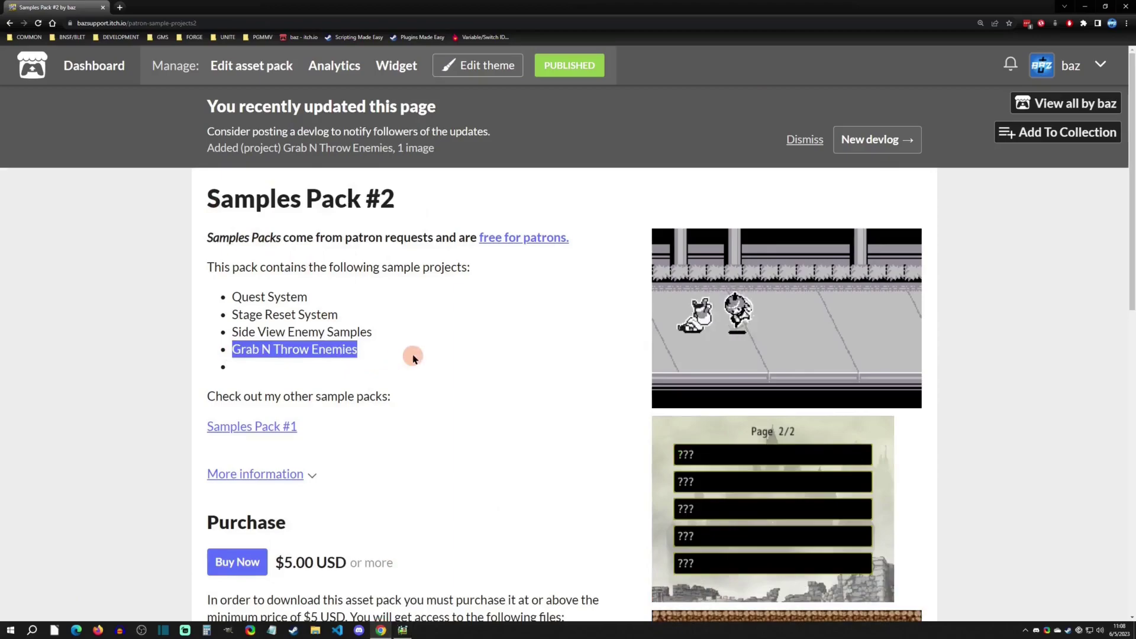
- Return to Pixel Game Maker MV and test-play the sample, grabbing and throwing enemies on both sides of the player, and close the game
click(402, 630)
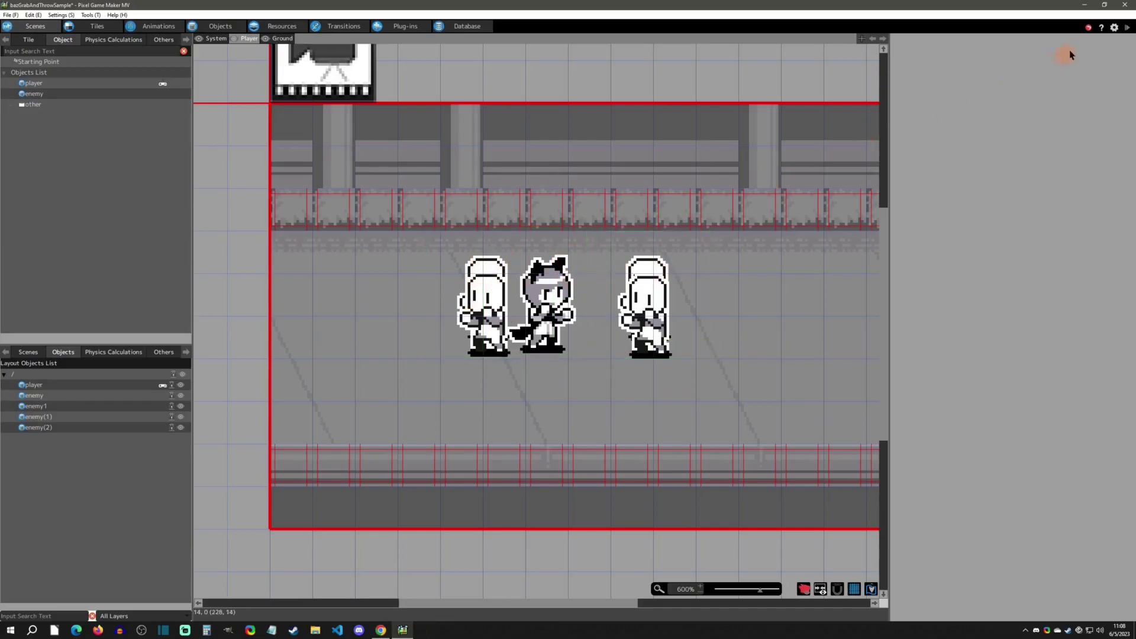
click(1127, 27)
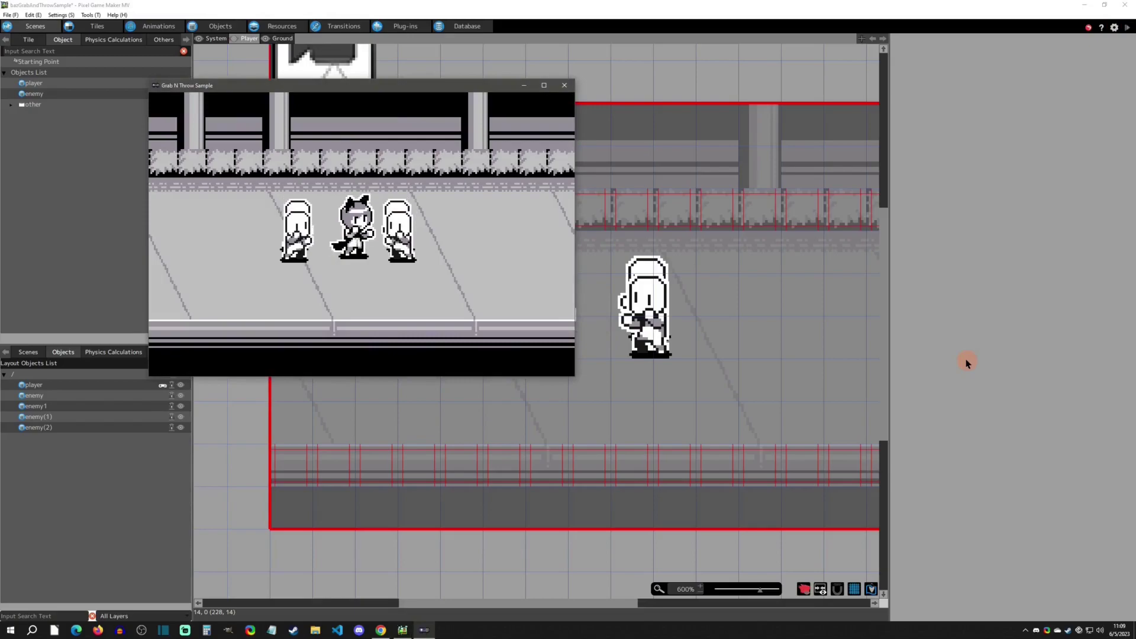
key(Right)
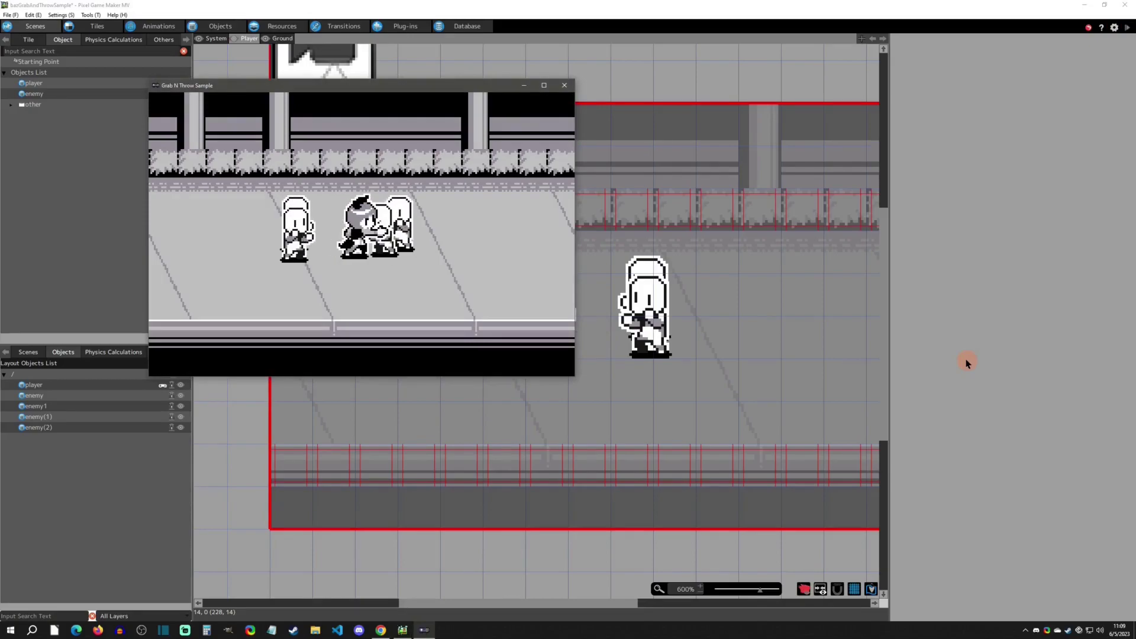
key(Left)
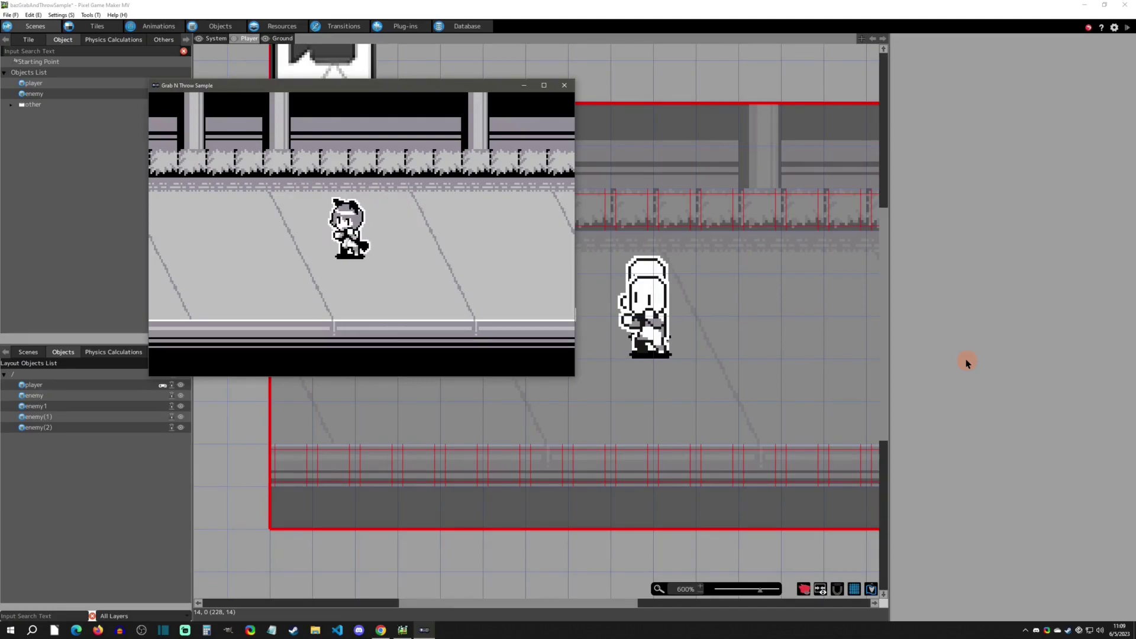
click(564, 85)
- Inspect the player object's wait-to-grab link conditions and the grab action's runtime settings
click(221, 26)
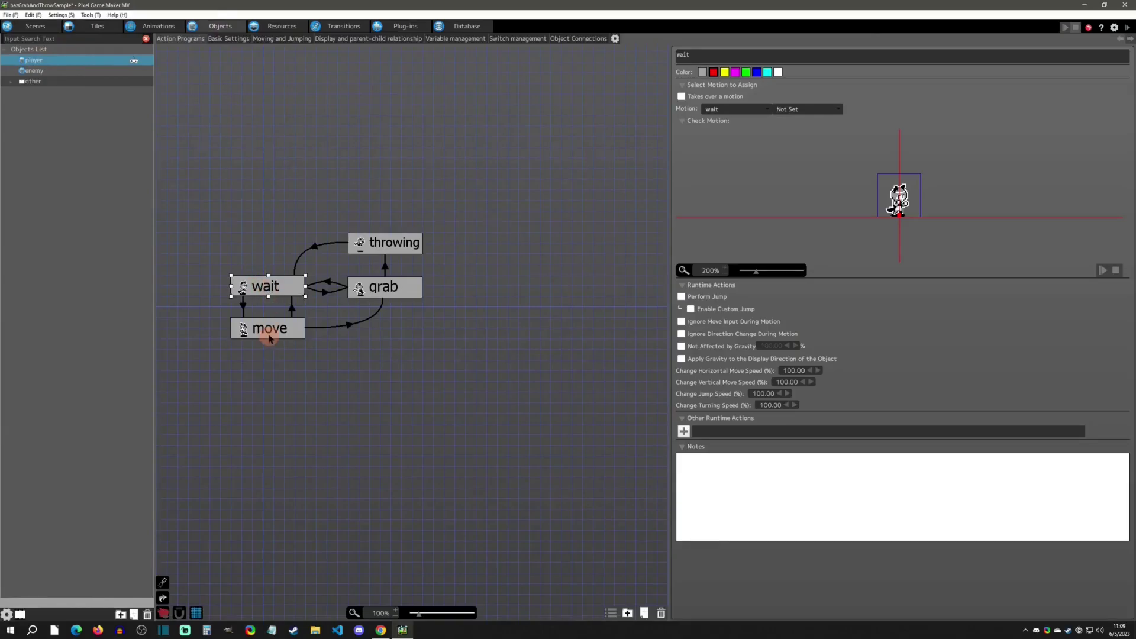
click(331, 296)
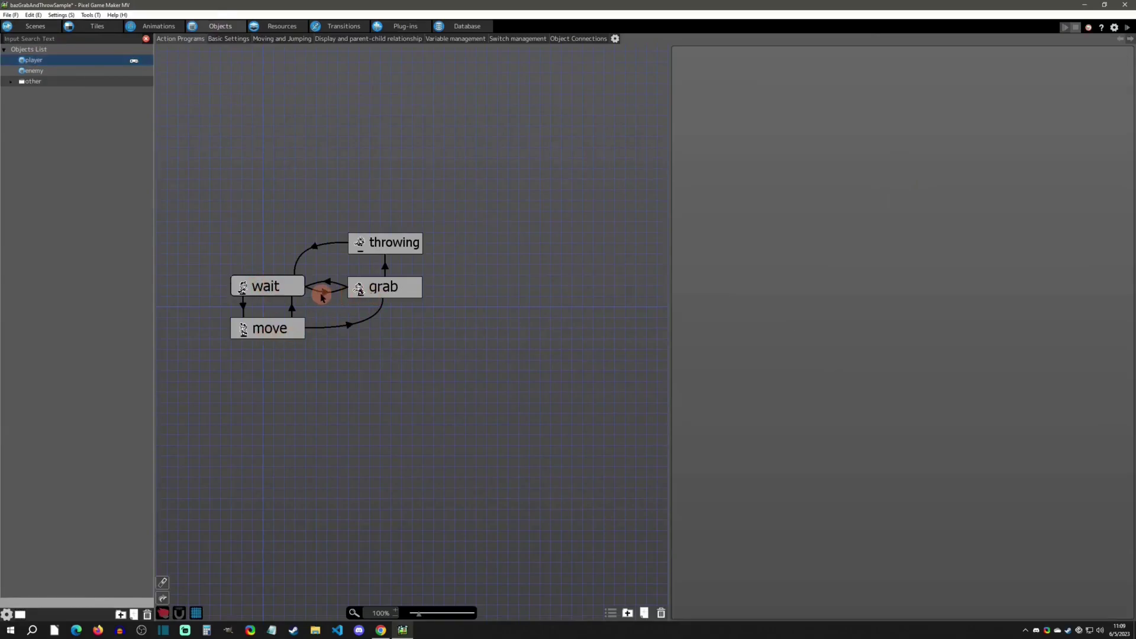
click(322, 295)
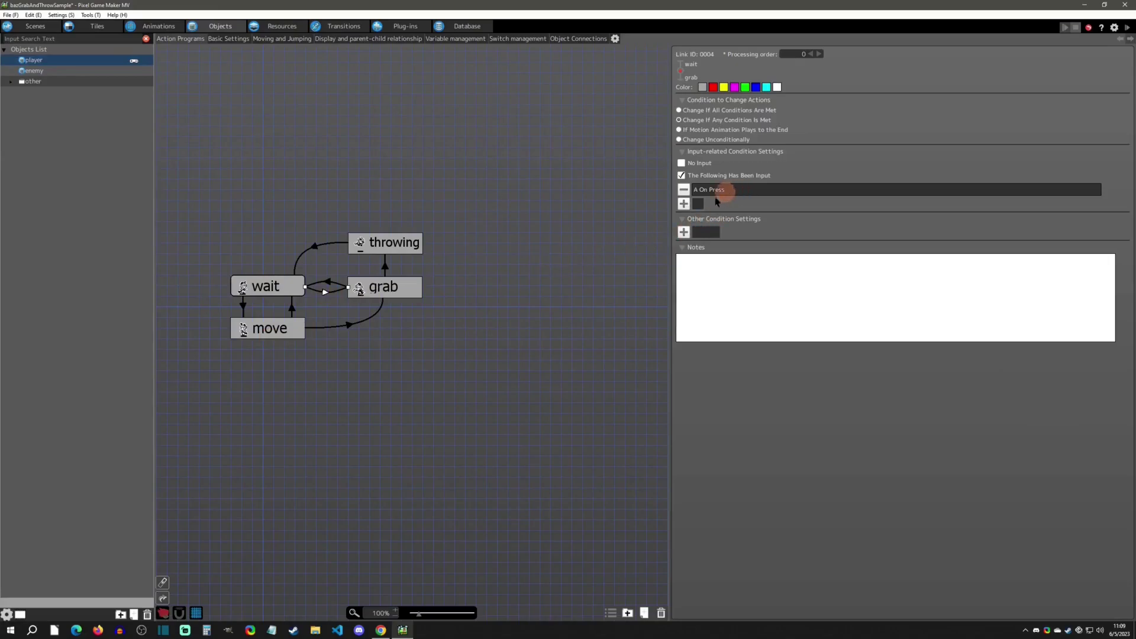
click(389, 294)
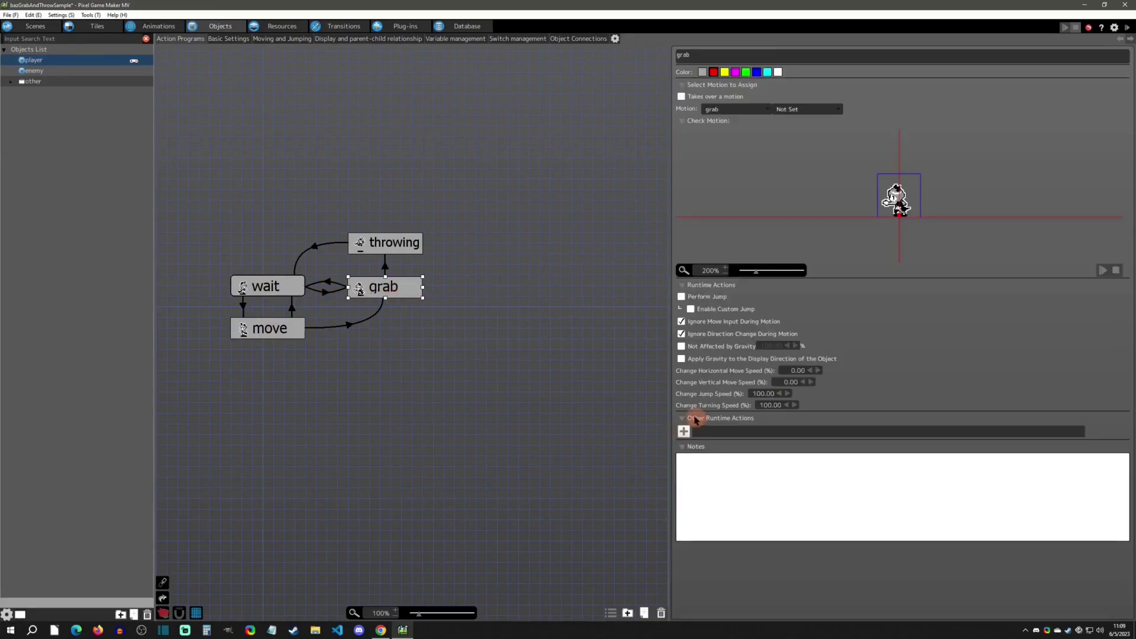
- Examine the player's grab-to-wait link, including its Finished Showing All Motion and Switch/Variable Changes conditions
click(327, 282)
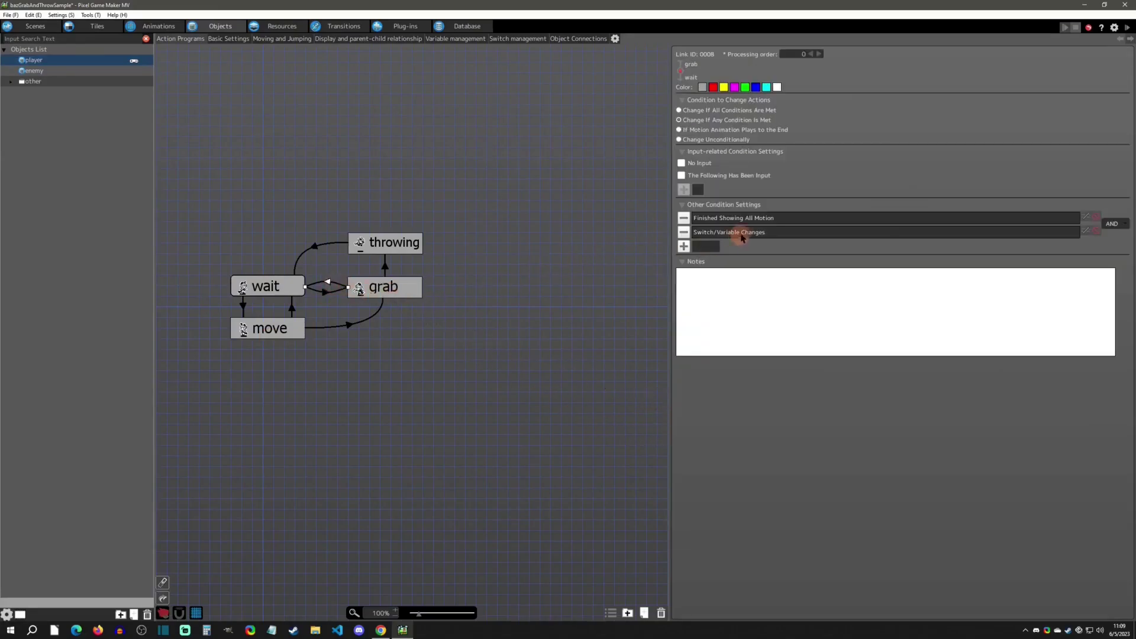
click(755, 218)
click(736, 218)
double_click(730, 232)
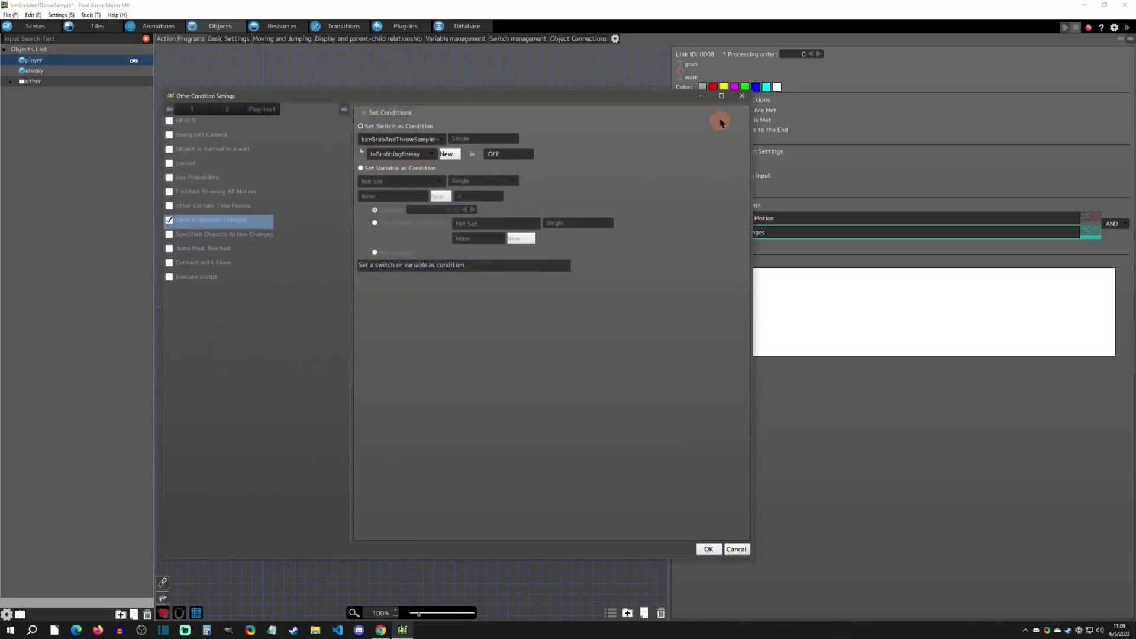
click(742, 96)
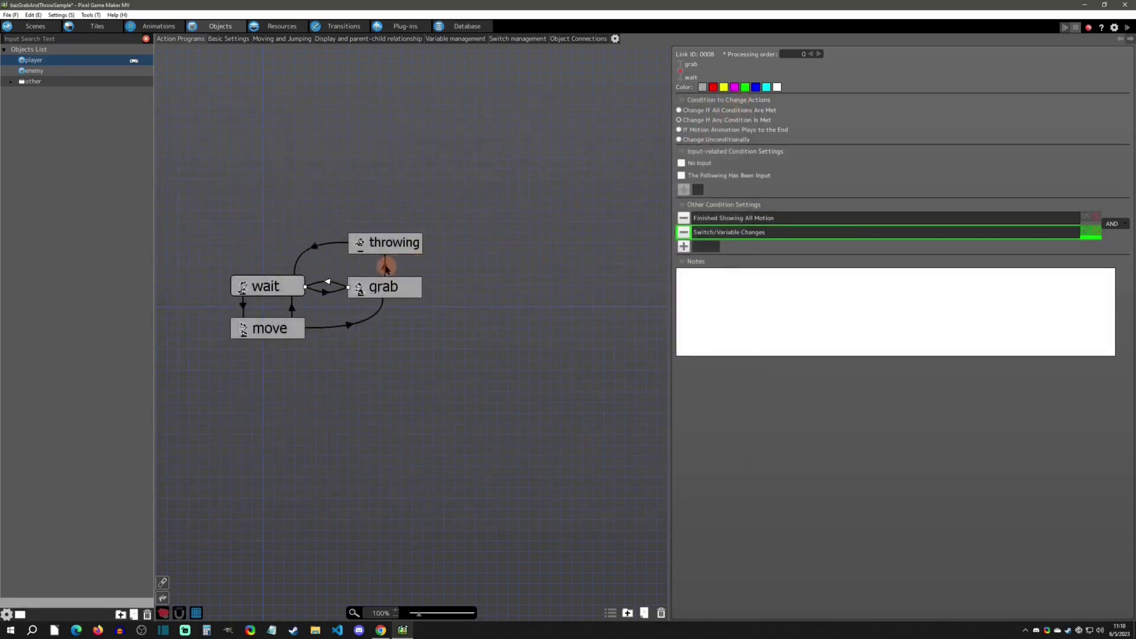
- Check the input and Switch/Variable Changes conditions on the player's grab-to-throwing link
click(385, 265)
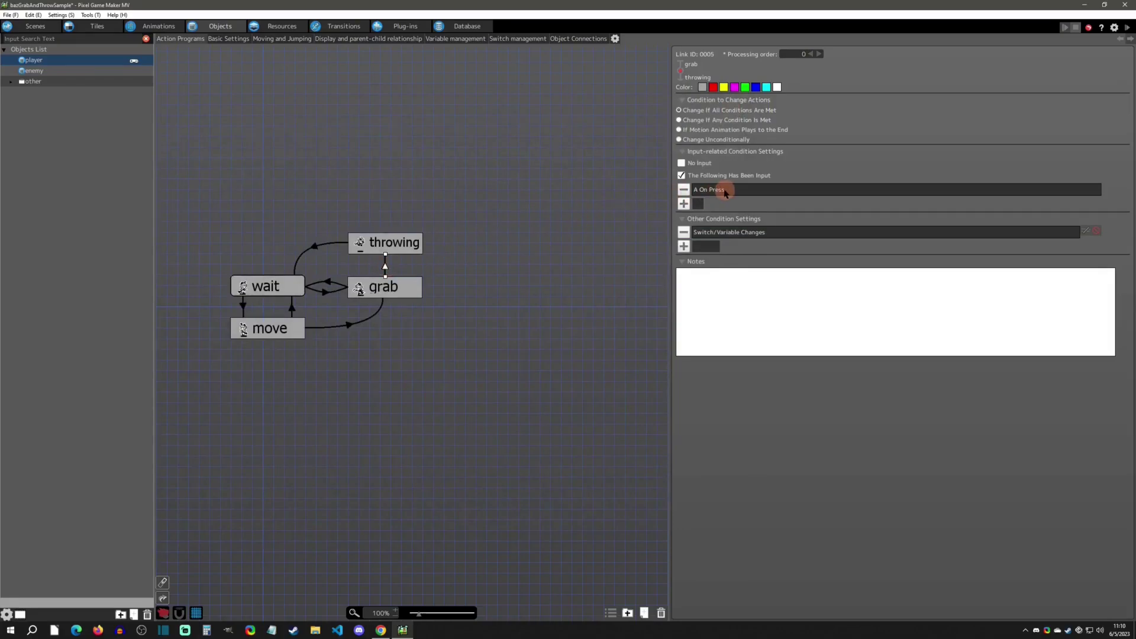
double_click(723, 232)
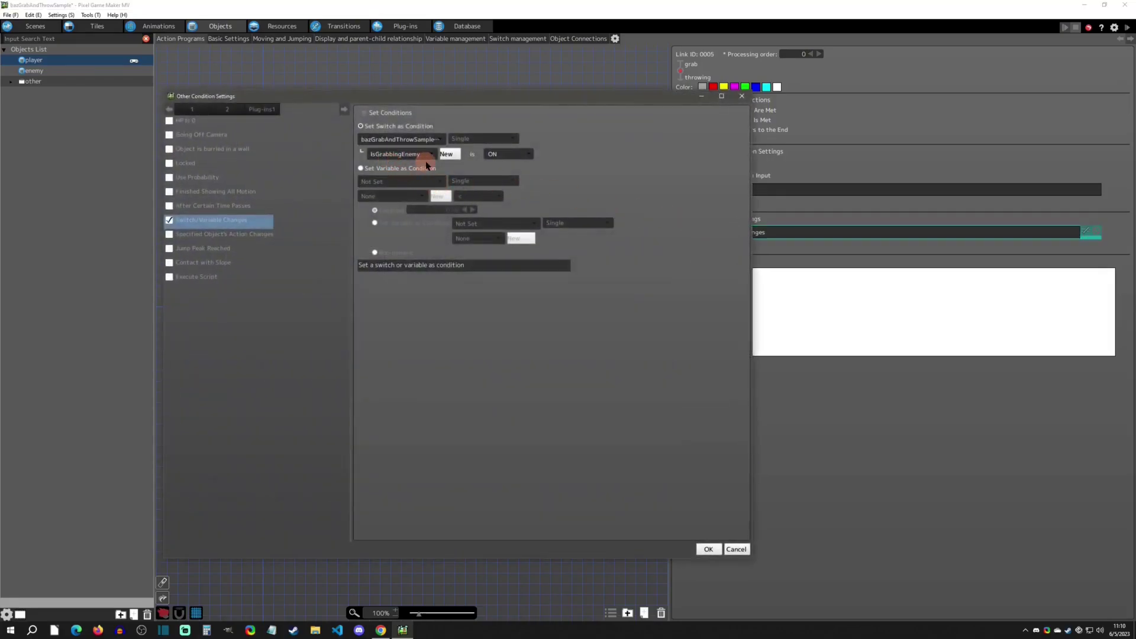
click(741, 96)
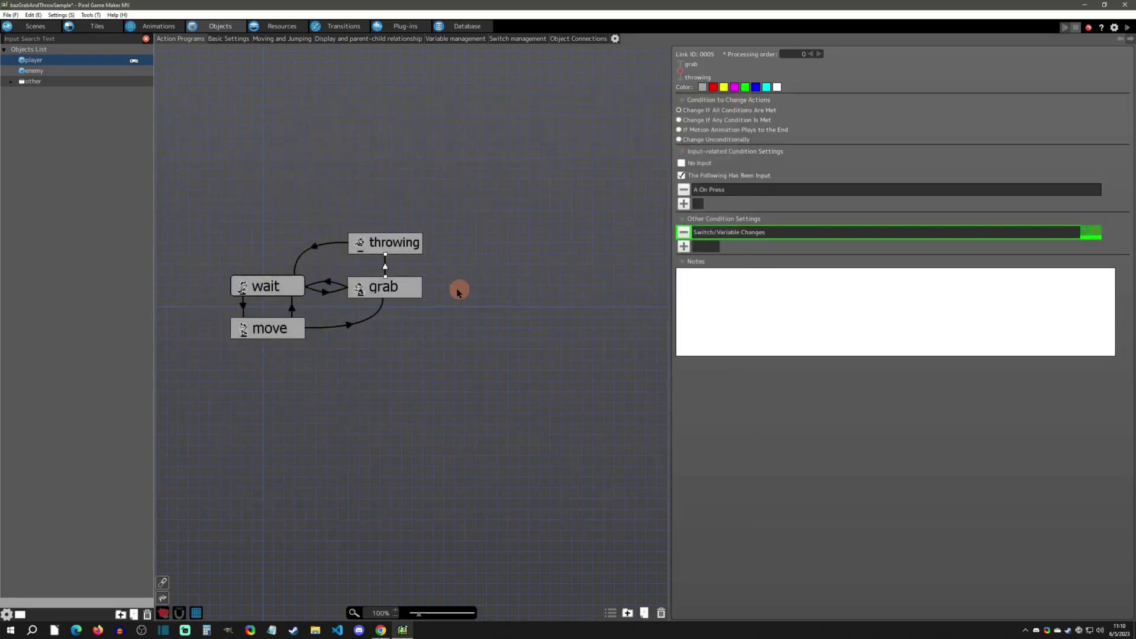
- Review how the player's grab action branches back to wait or on to throwing through its links
click(412, 292)
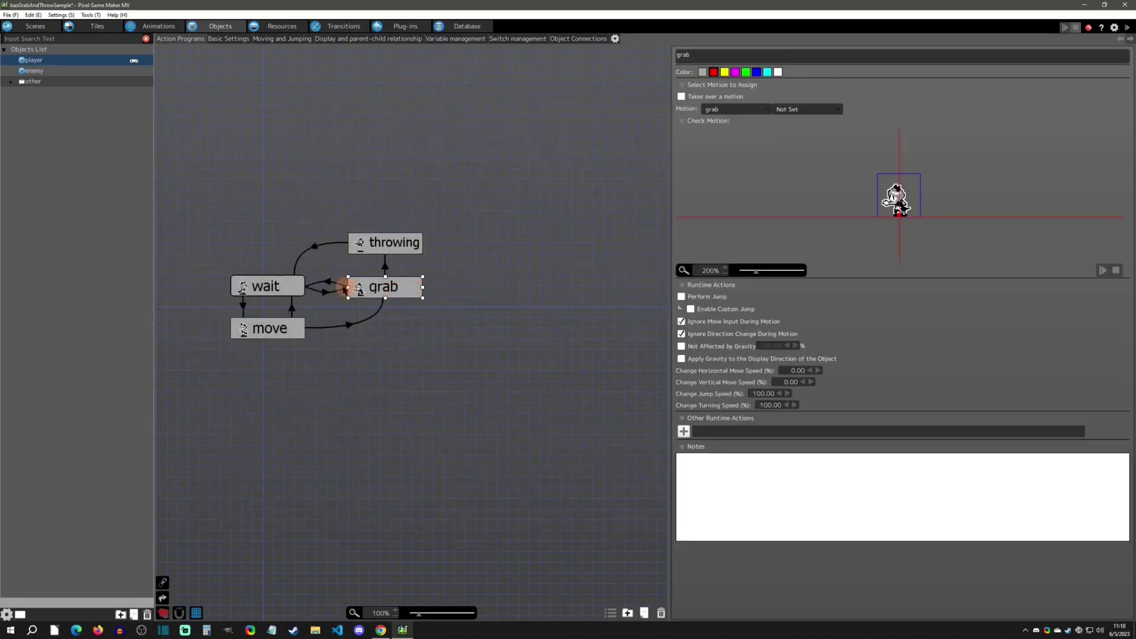
click(326, 284)
click(269, 286)
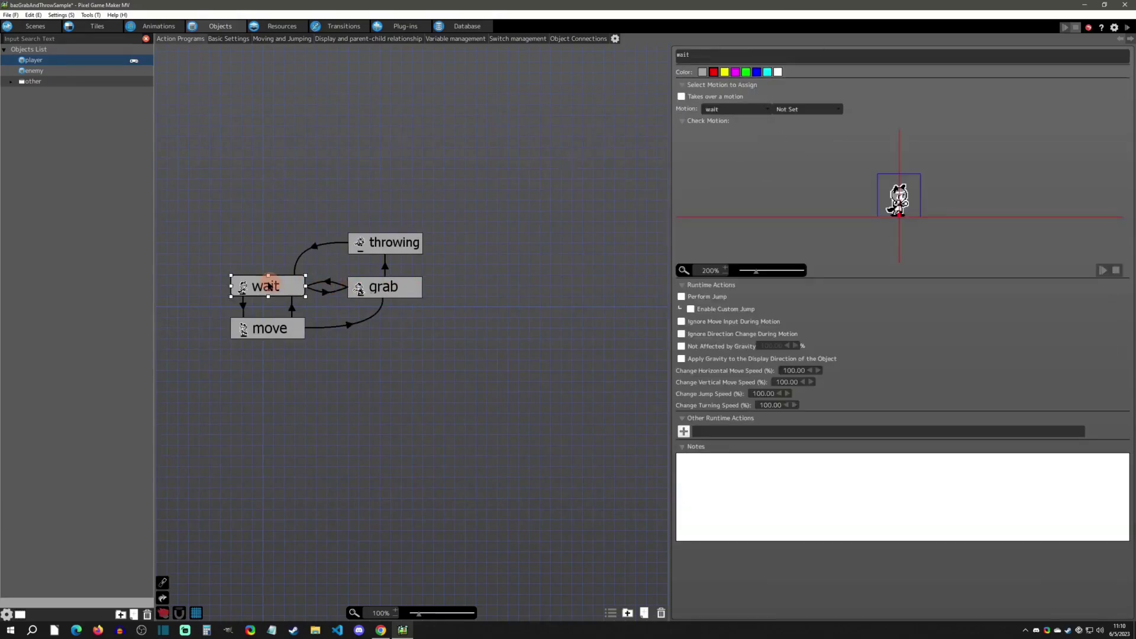
click(386, 267)
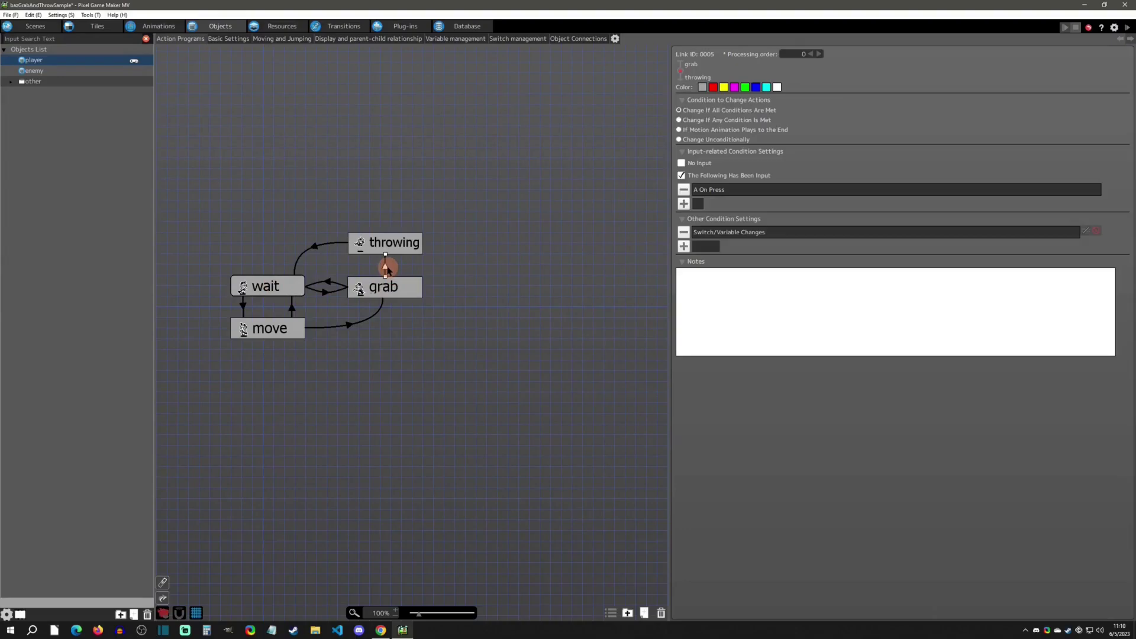
click(704, 201)
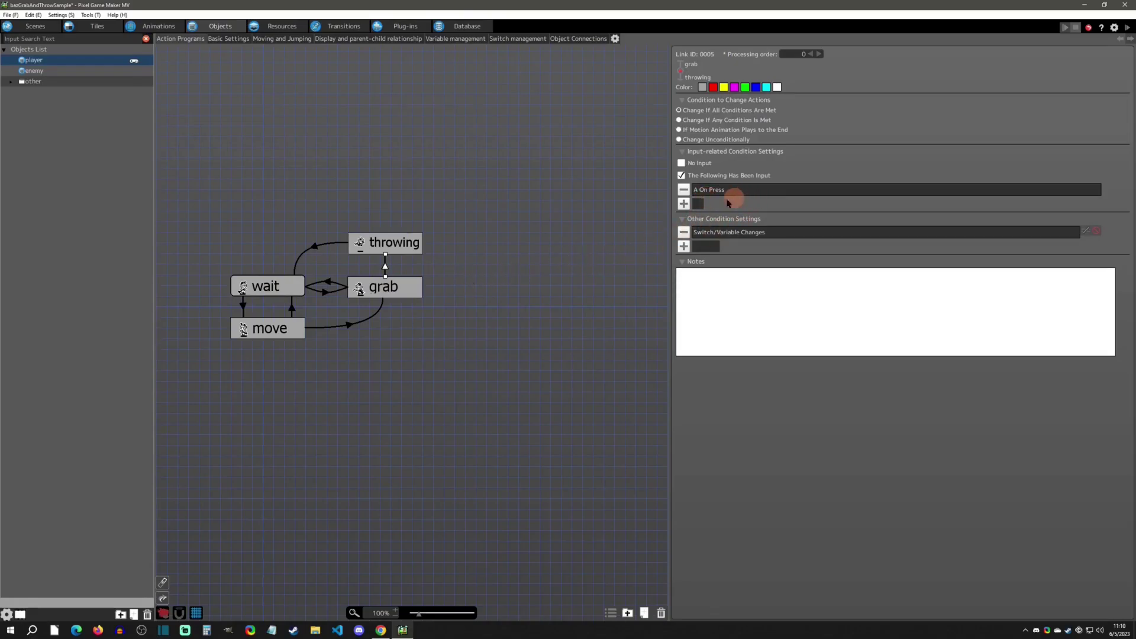
click(481, 293)
click(419, 297)
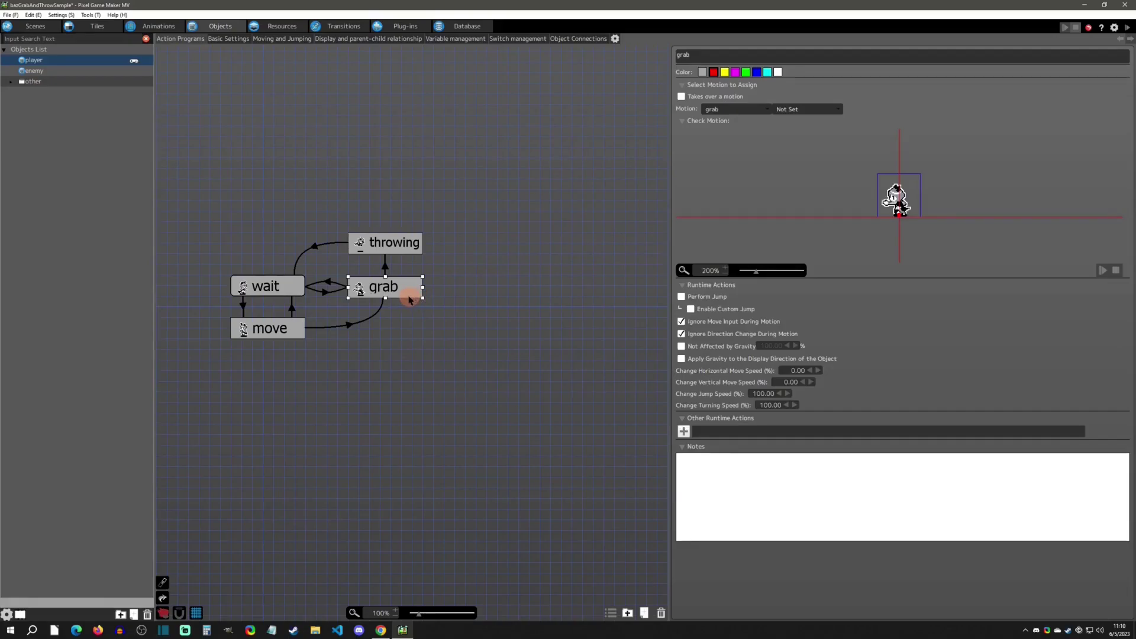
- Inspect the Template Move Settings and Attack Settings of the enemy object's idle action
click(49, 77)
click(398, 262)
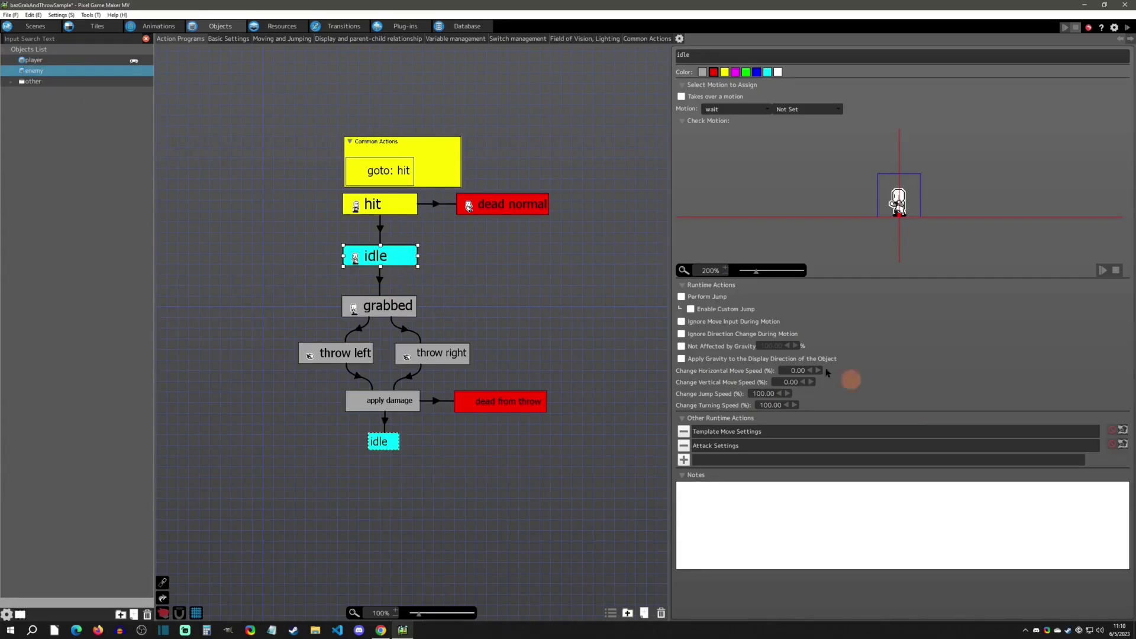
double_click(743, 432)
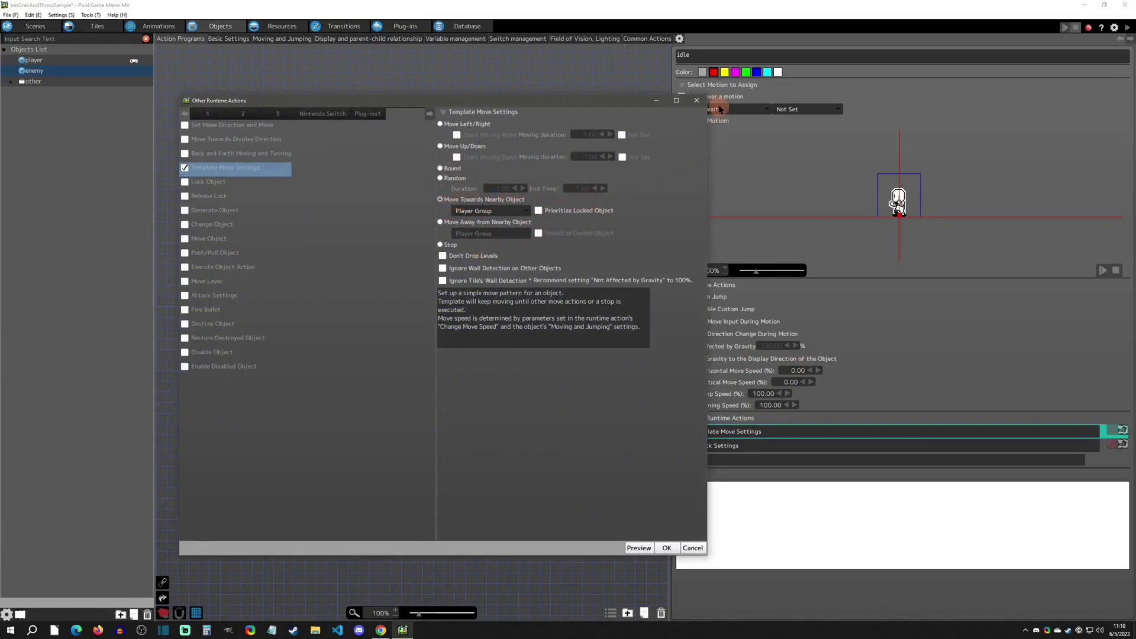
click(696, 101)
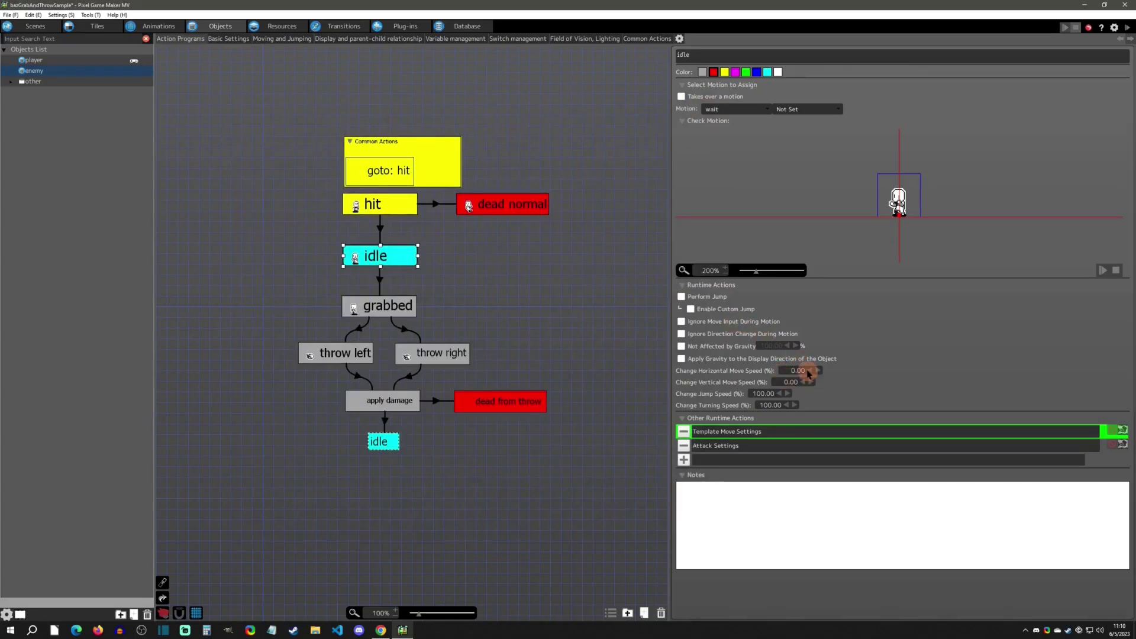
double_click(744, 447)
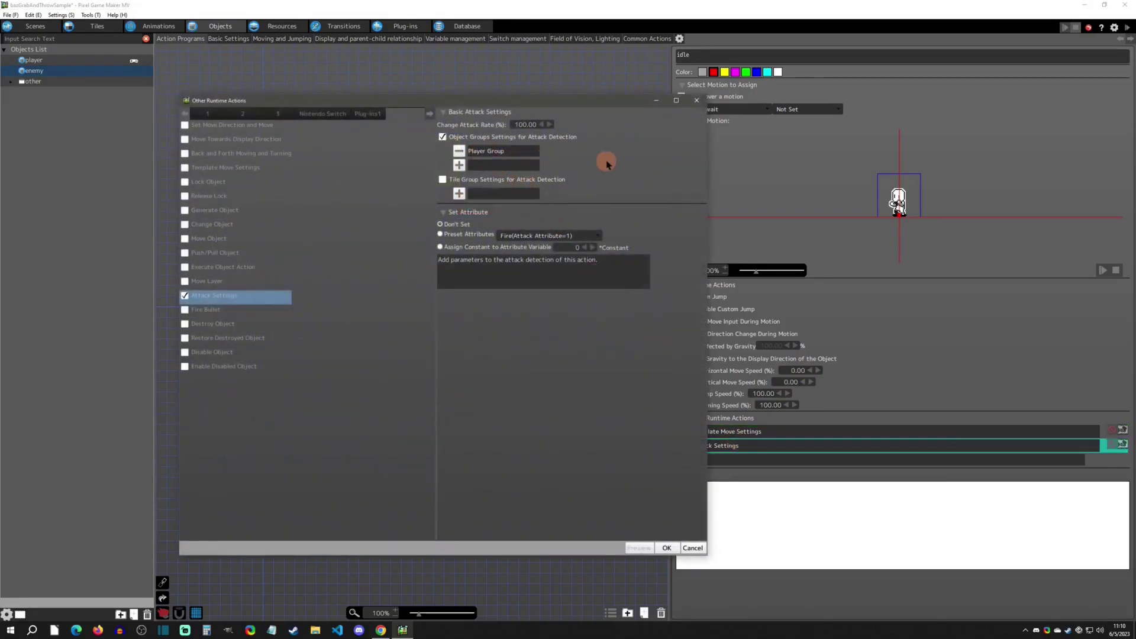
click(696, 100)
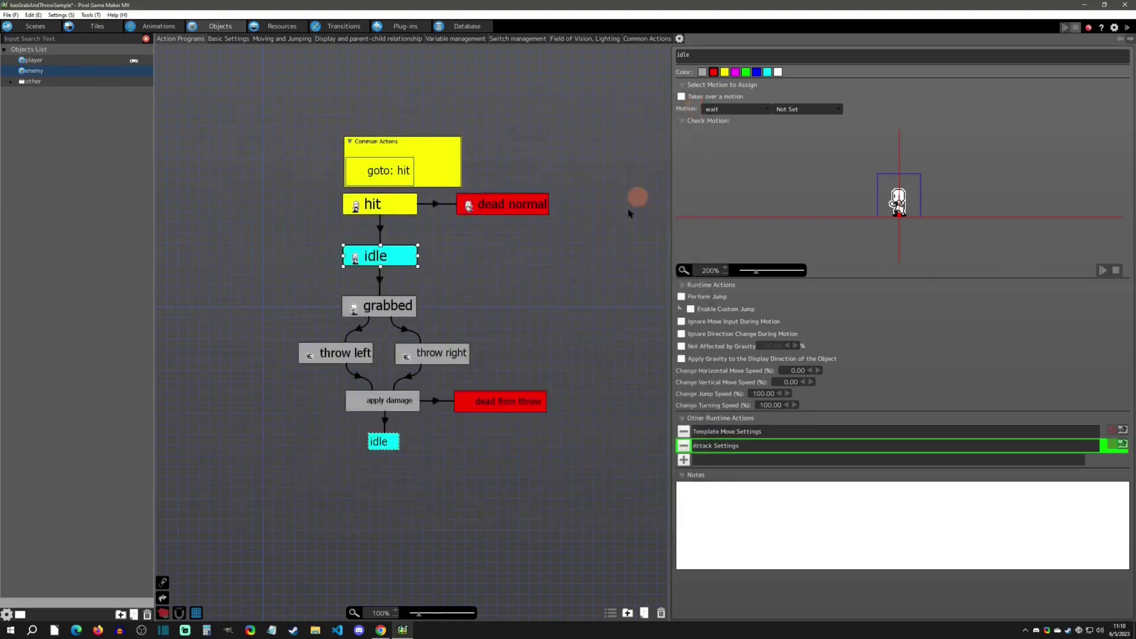
- Examine the enemy's idle-to-grabbed link and its Specified Object's Action Changes condition
click(380, 281)
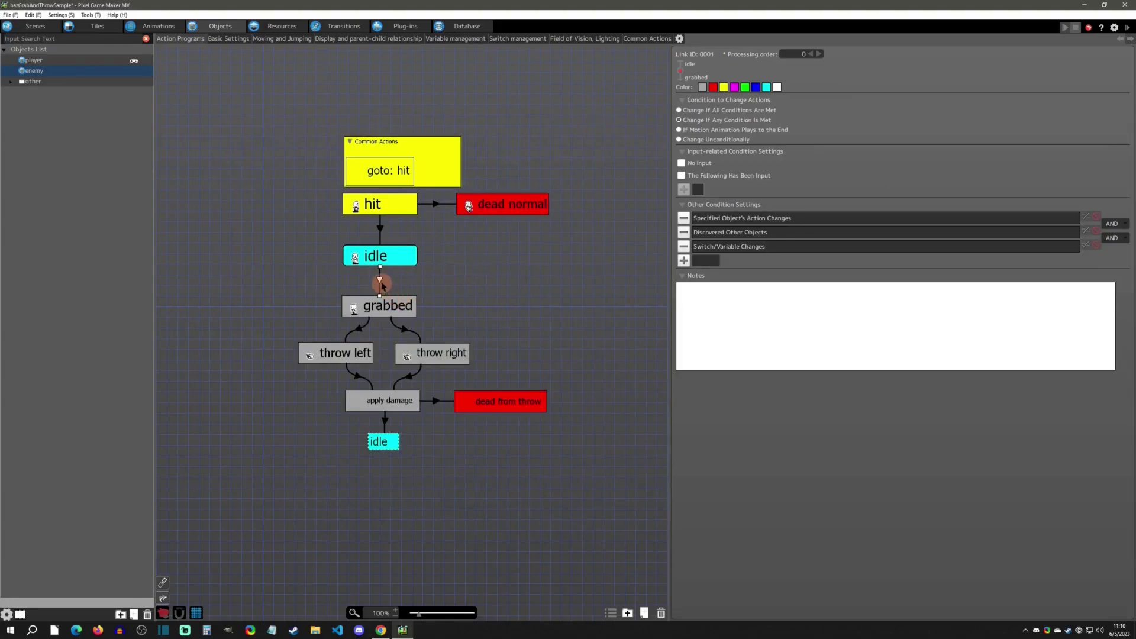
click(381, 303)
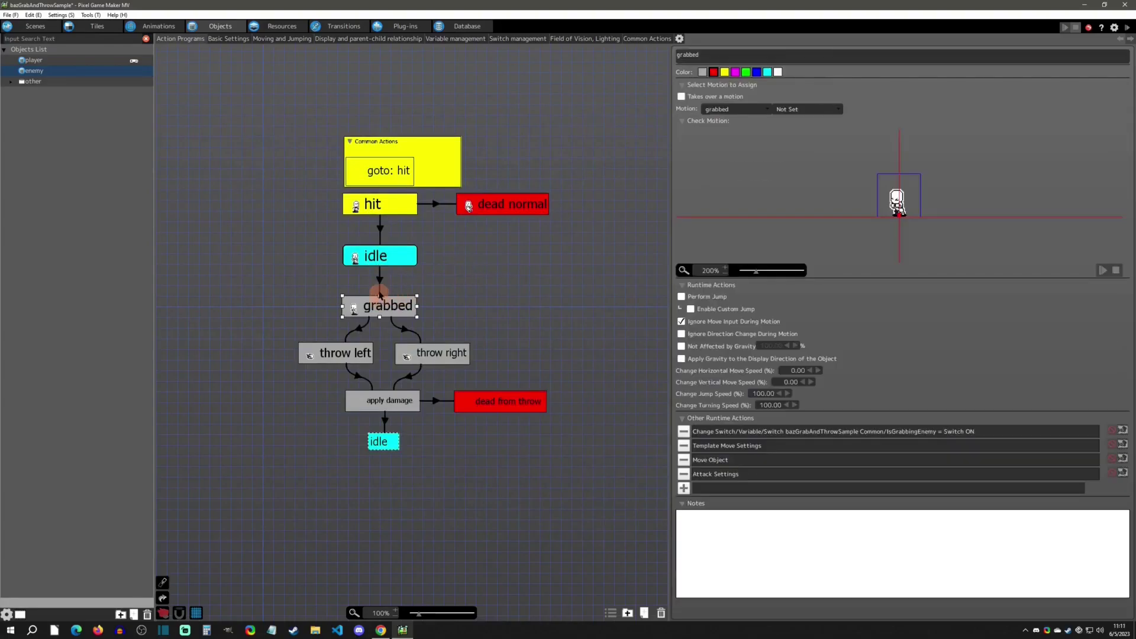
click(380, 283)
double_click(749, 218)
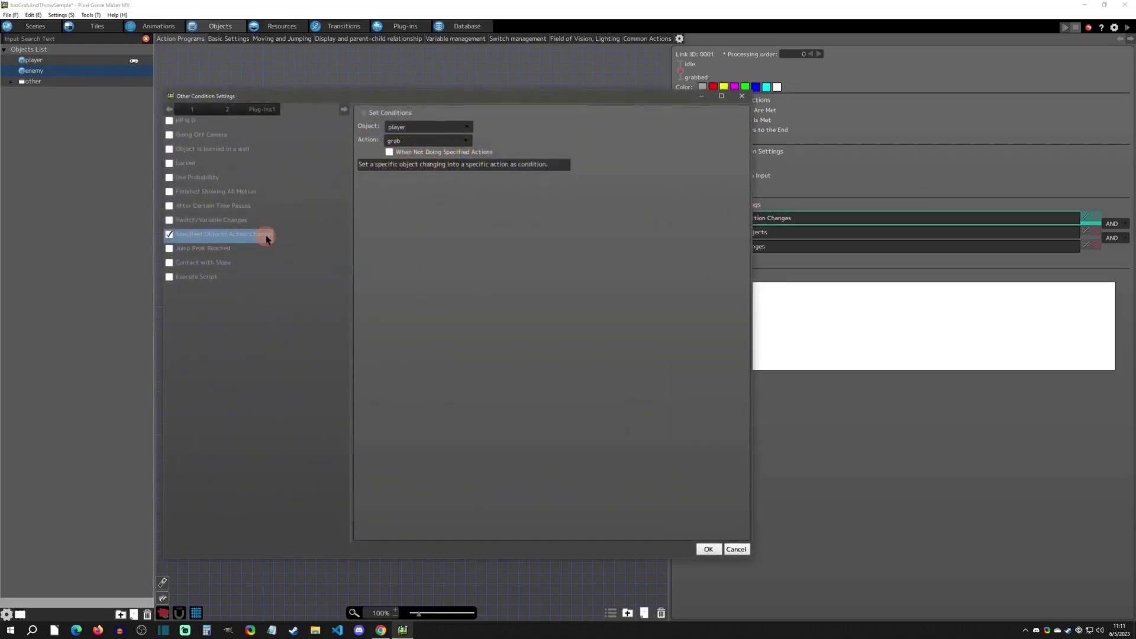
click(742, 96)
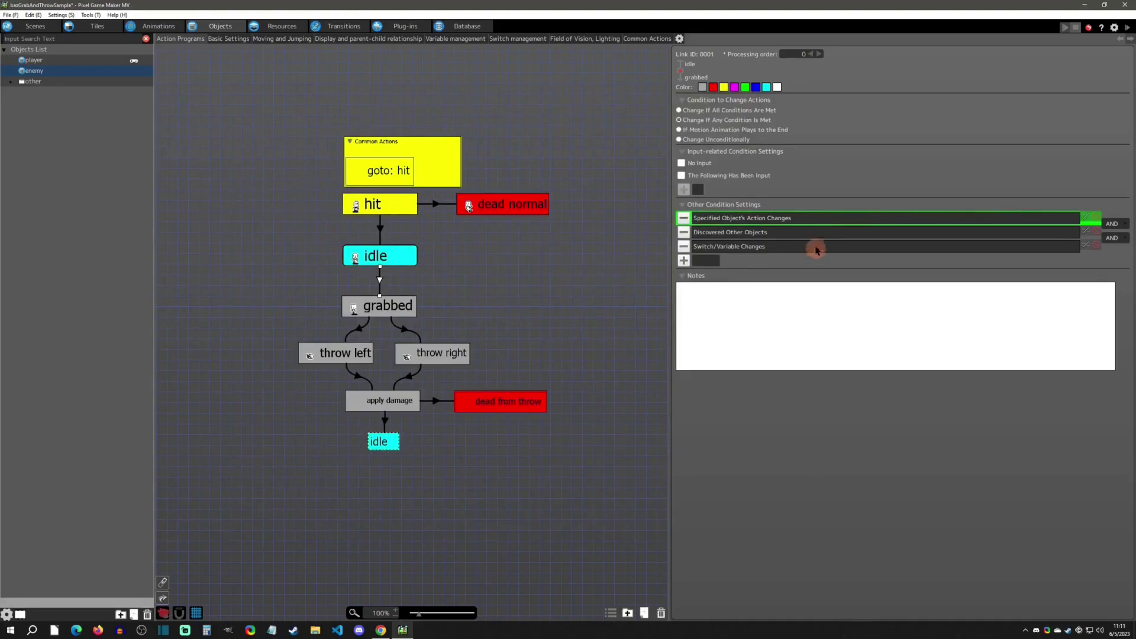
double_click(813, 218)
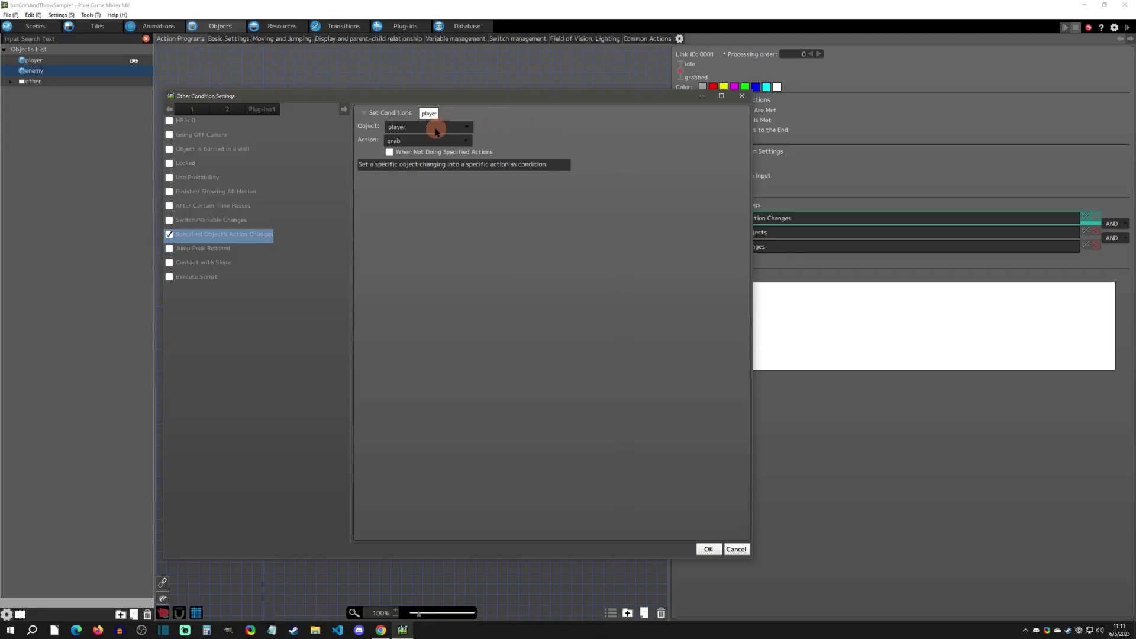
click(740, 96)
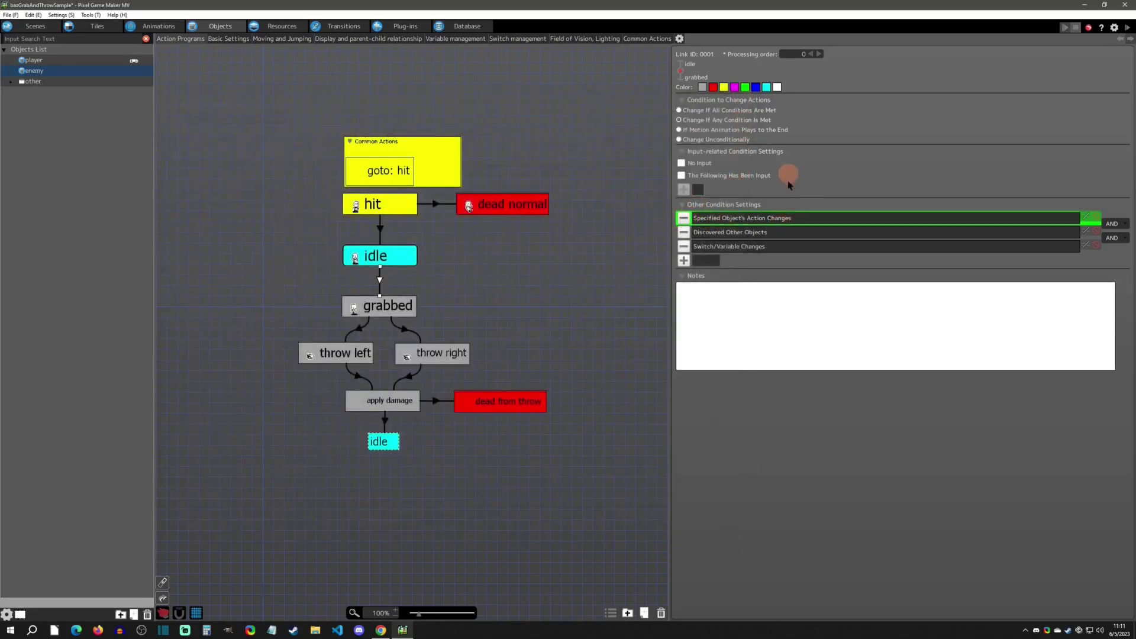
- Check the Discovered Other Objects condition on the enemy's idle-to-grabbed link
click(763, 235)
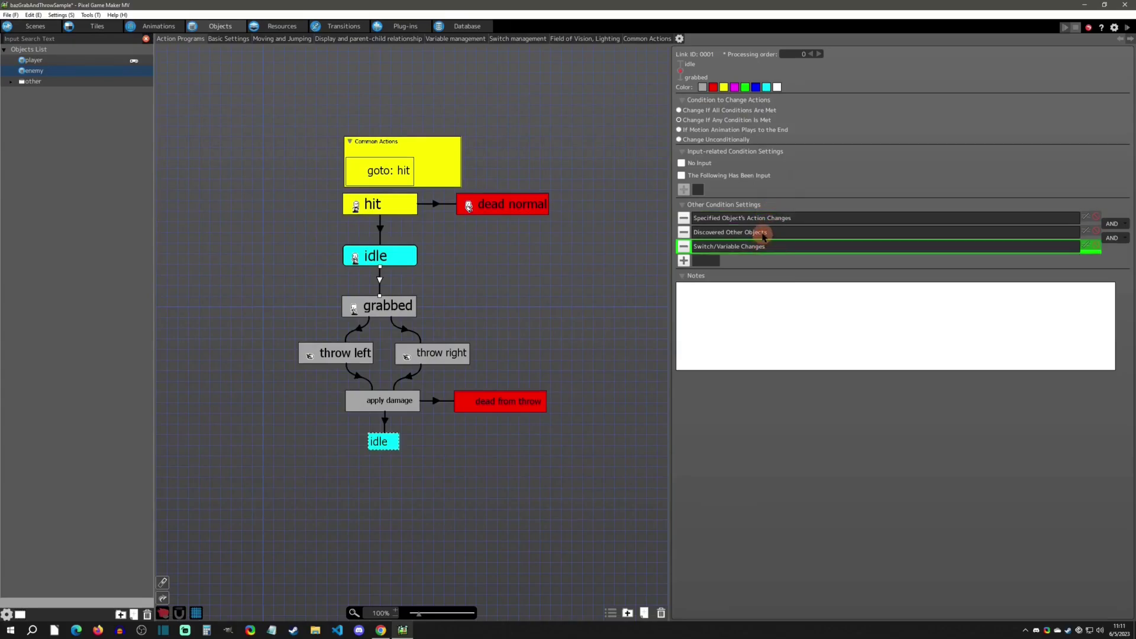
click(767, 220)
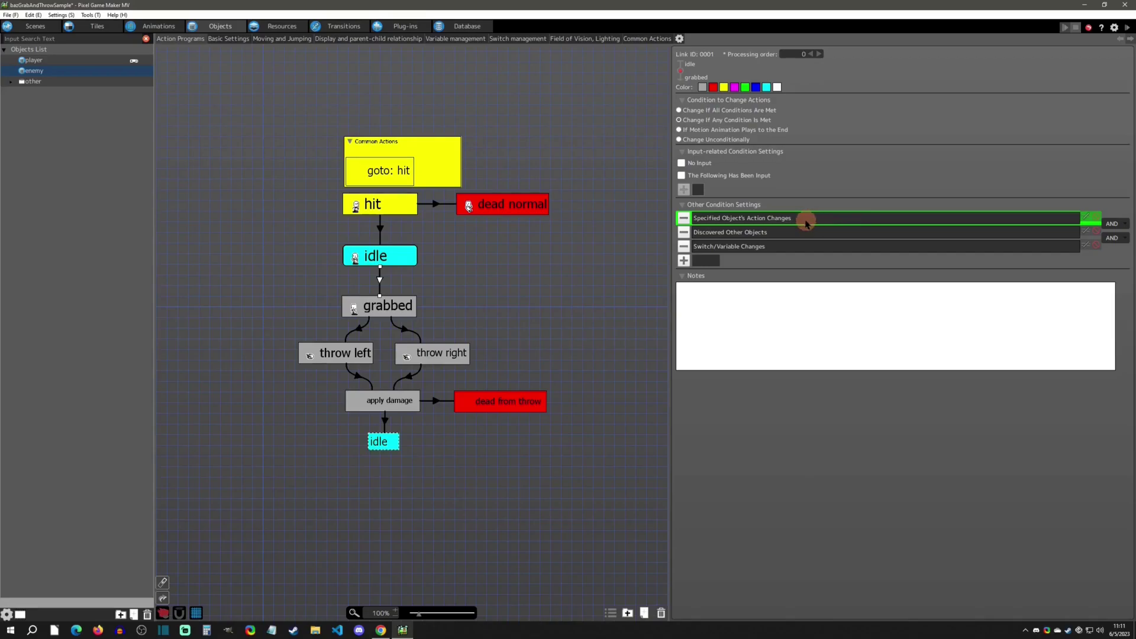
double_click(784, 235)
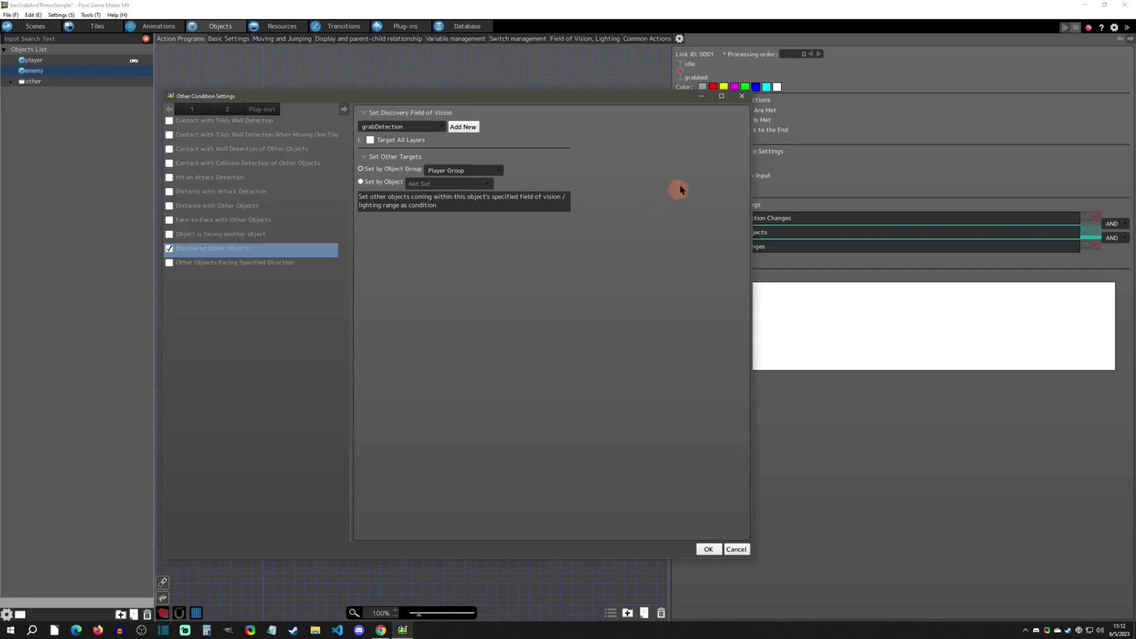
click(741, 95)
- Review the shape settings of the enemy's grabDetection field of vision and enable Apply Selected Color for it
click(560, 37)
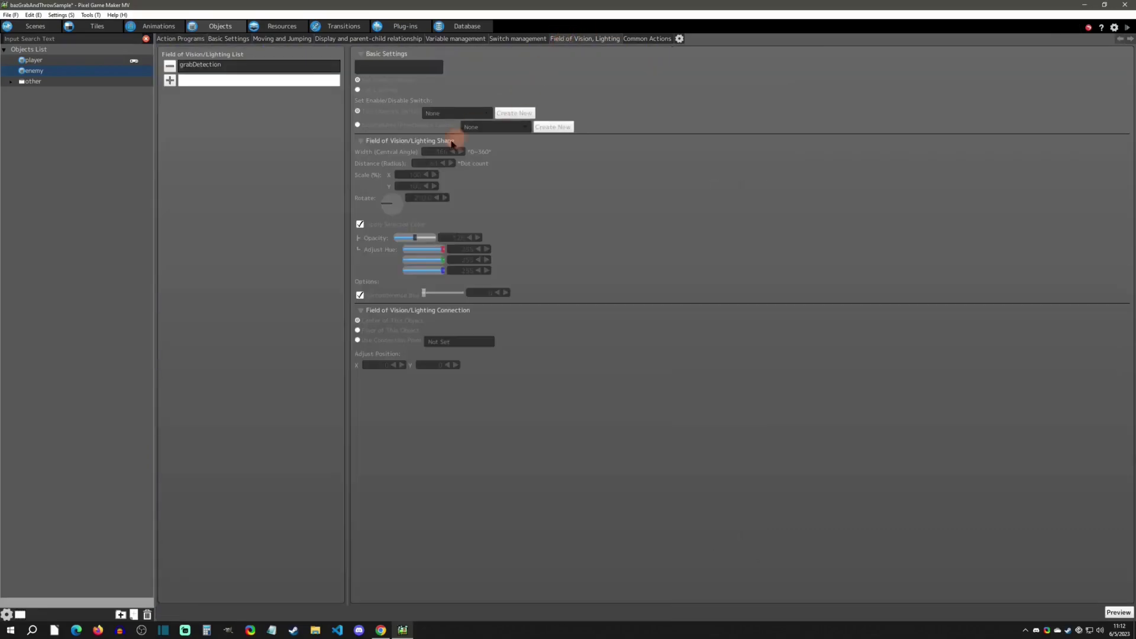
click(413, 185)
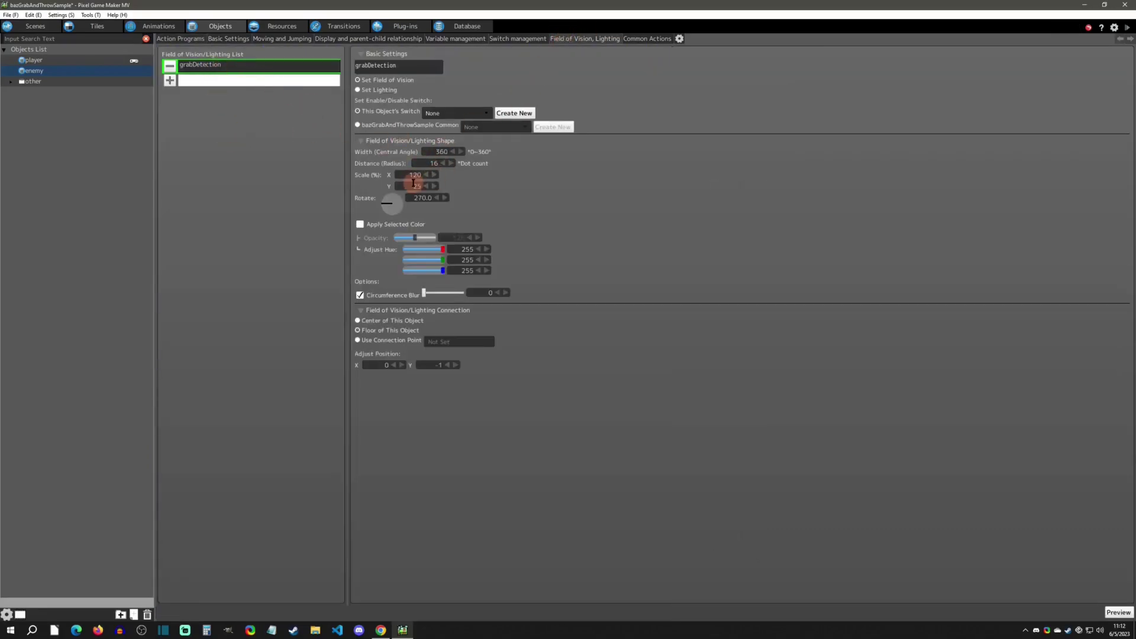
double_click(434, 163)
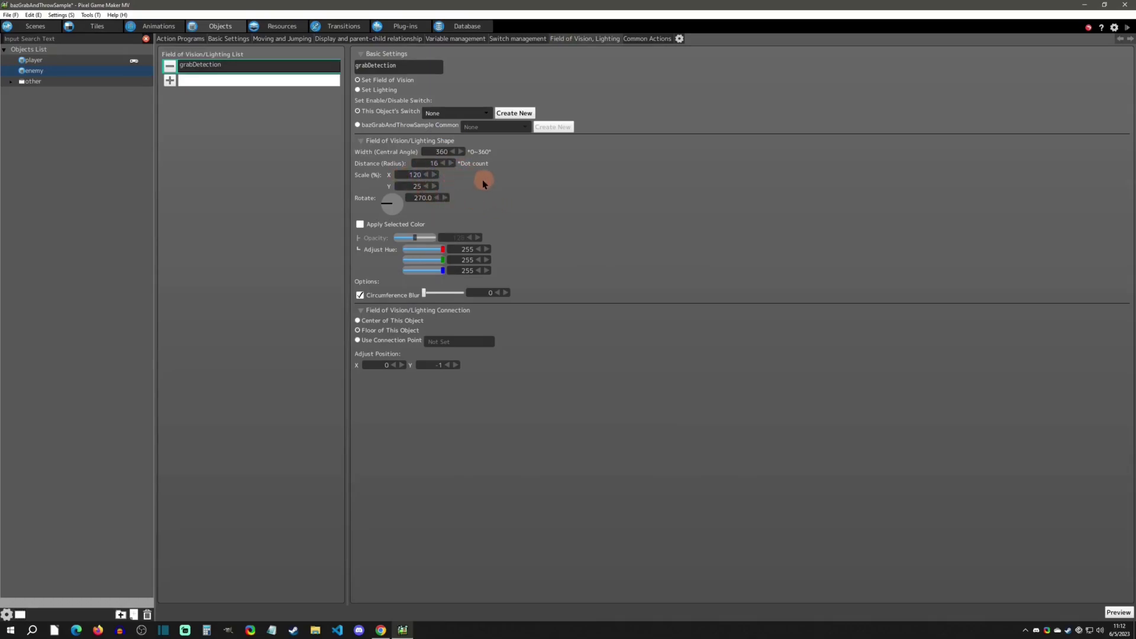
click(360, 225)
- Start a test play and turn on the debugging display of the objects' detection boxes
click(1127, 27)
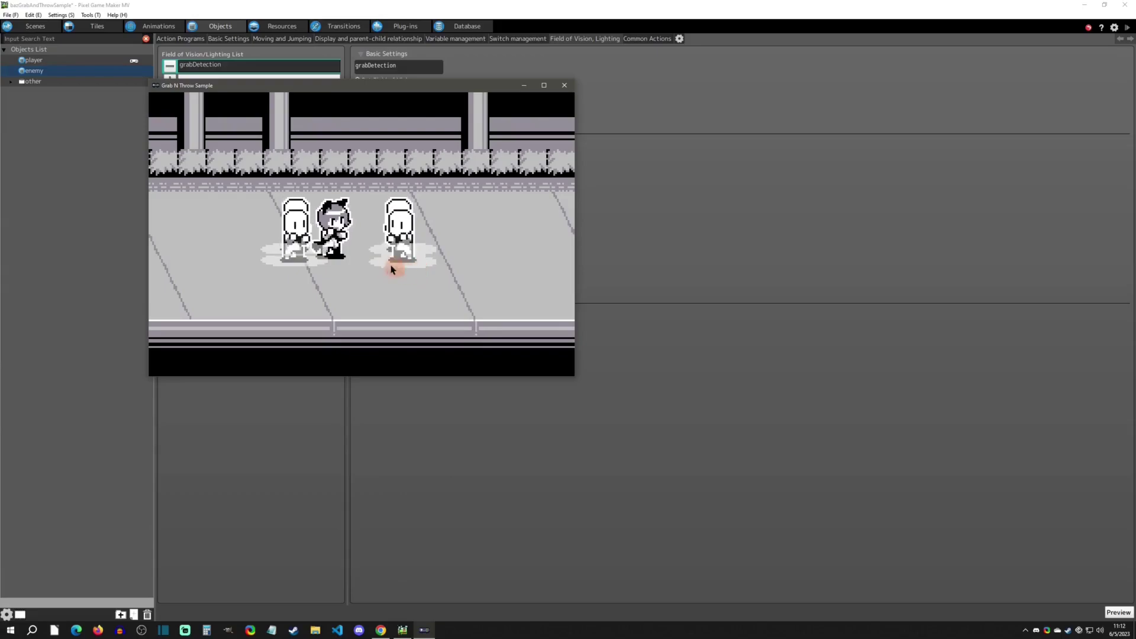
mouse_move(238, 157)
click(193, 98)
click(190, 112)
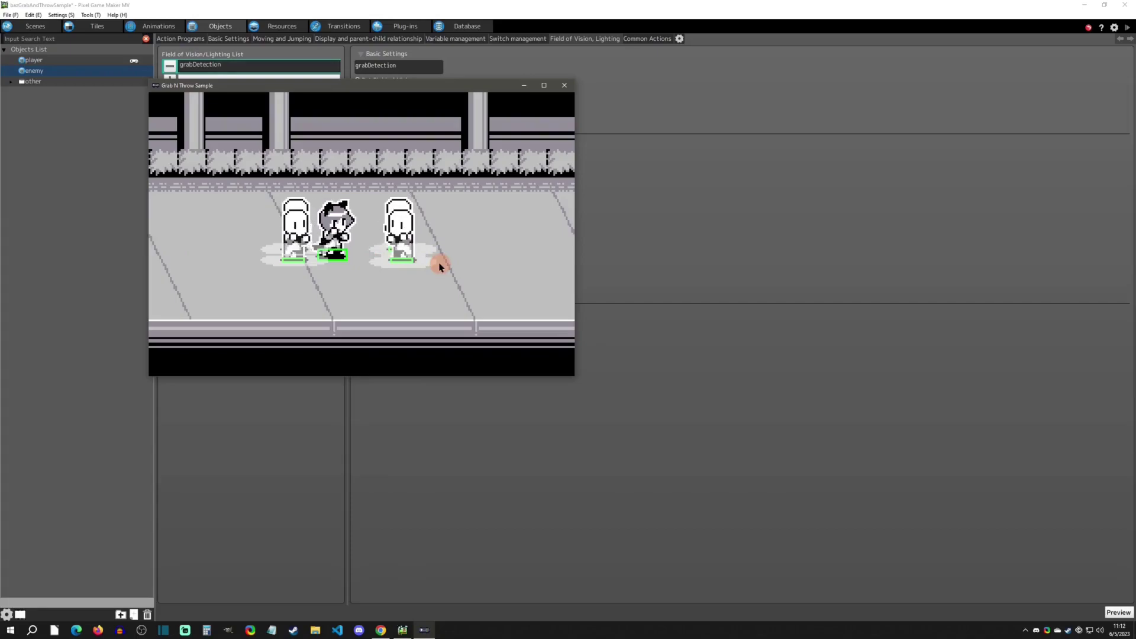
- Walk the player around the enemies and into their detection ellipses to test the grab range, and end the test play
key(Right)
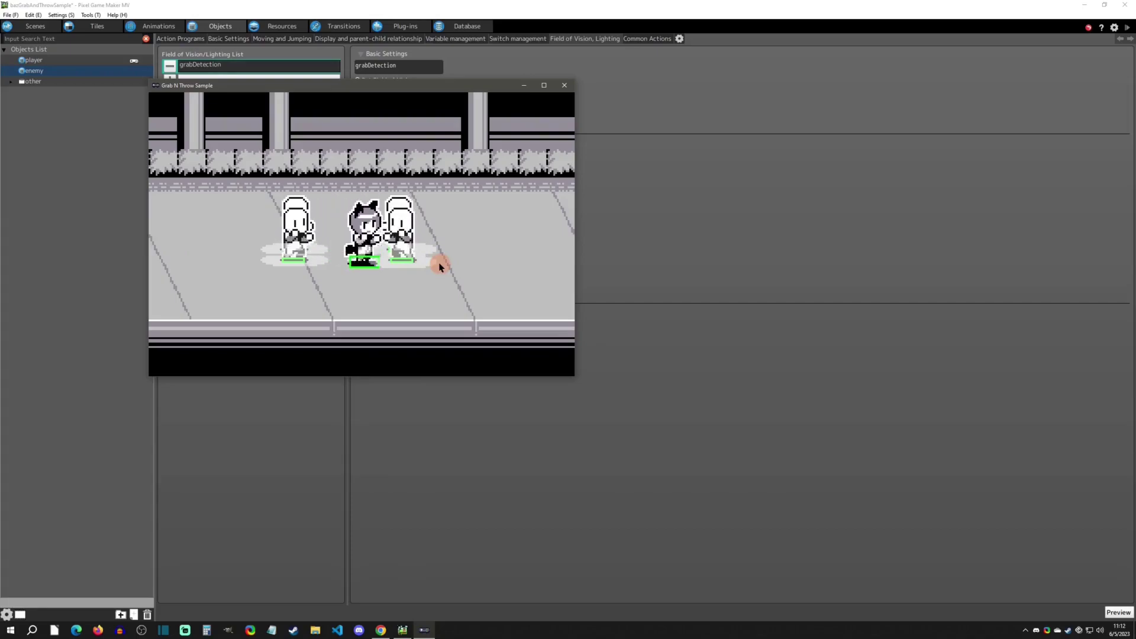
key(Down)
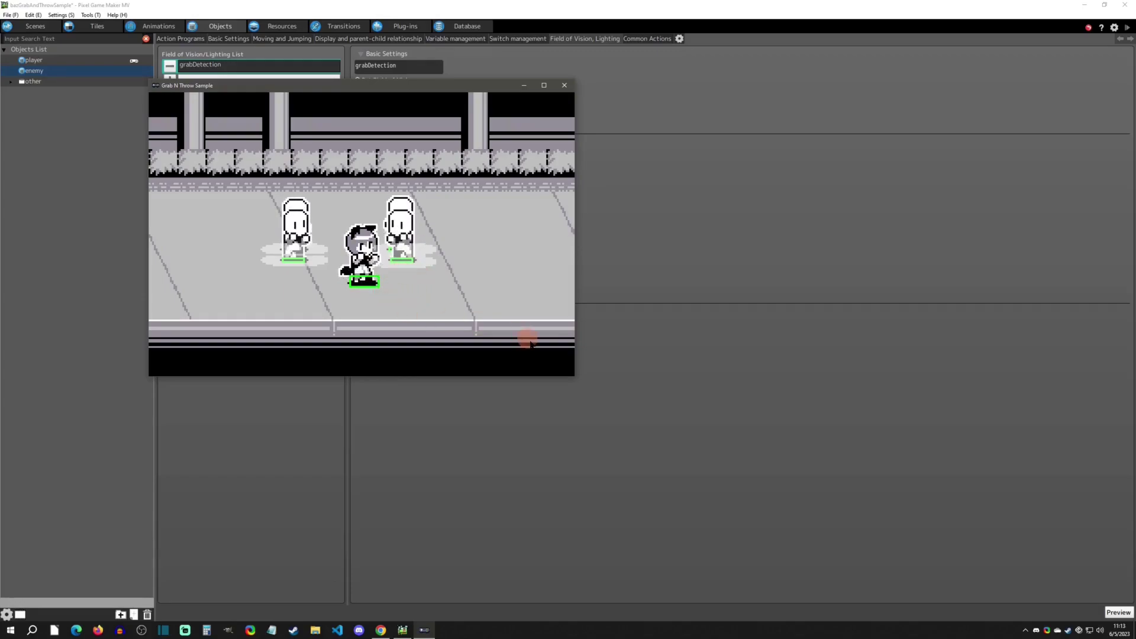
key(Down)
key(Right)
key(Up)
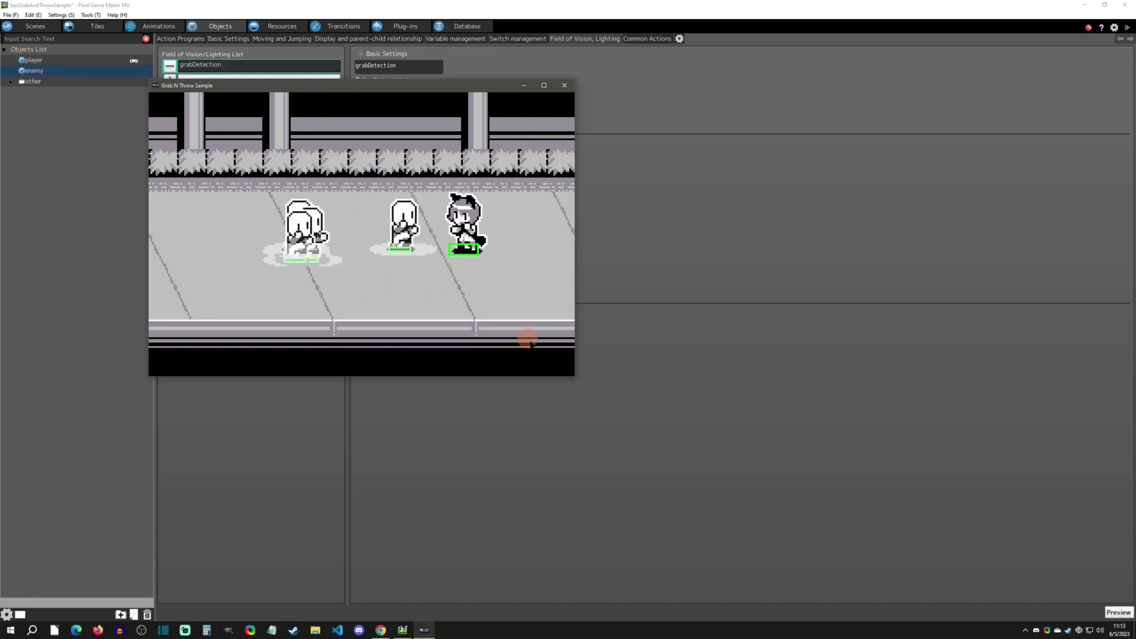
key(Left)
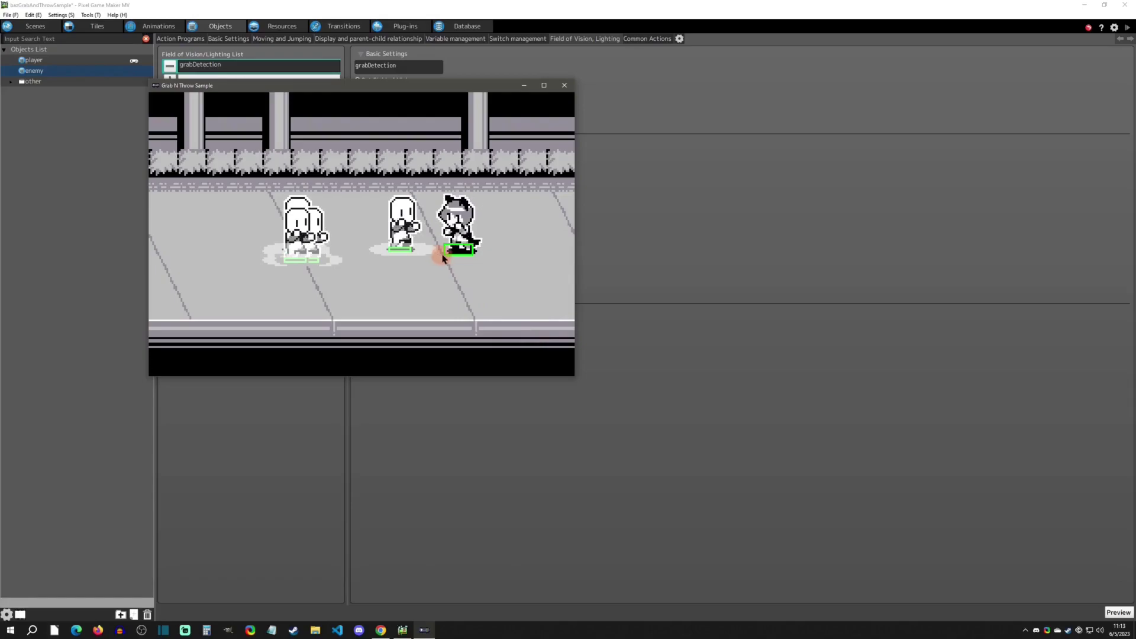
key(Left)
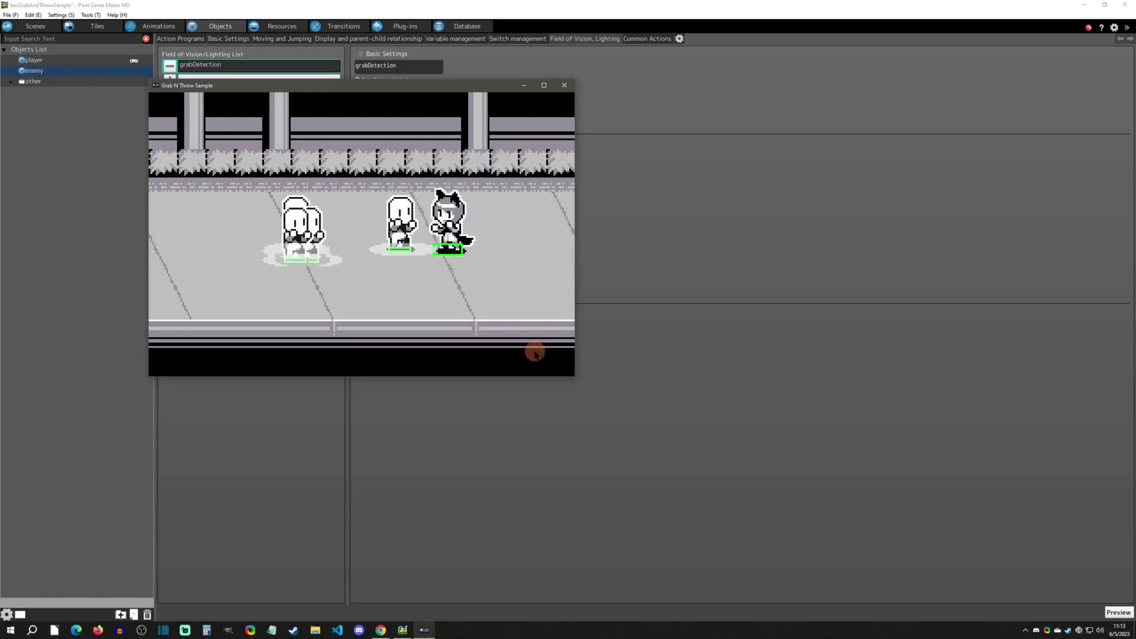
key(Left)
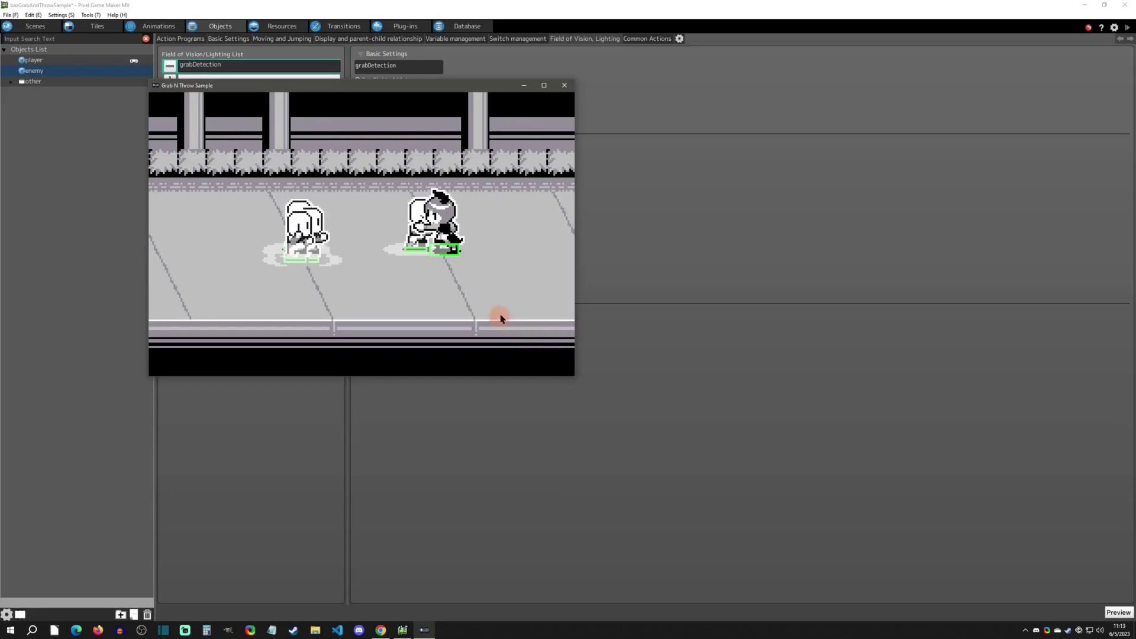
click(565, 87)
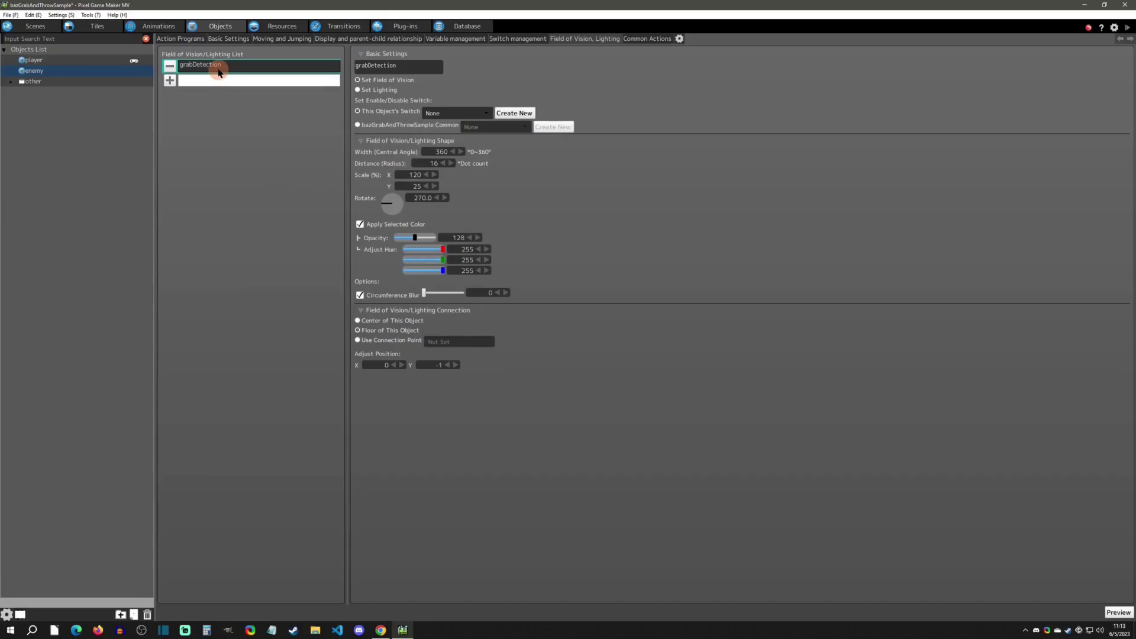
- Inspect the Switch/Variable Changes condition for IsGrabbingEnemy on the enemy's idle-to-grabbed link
click(185, 40)
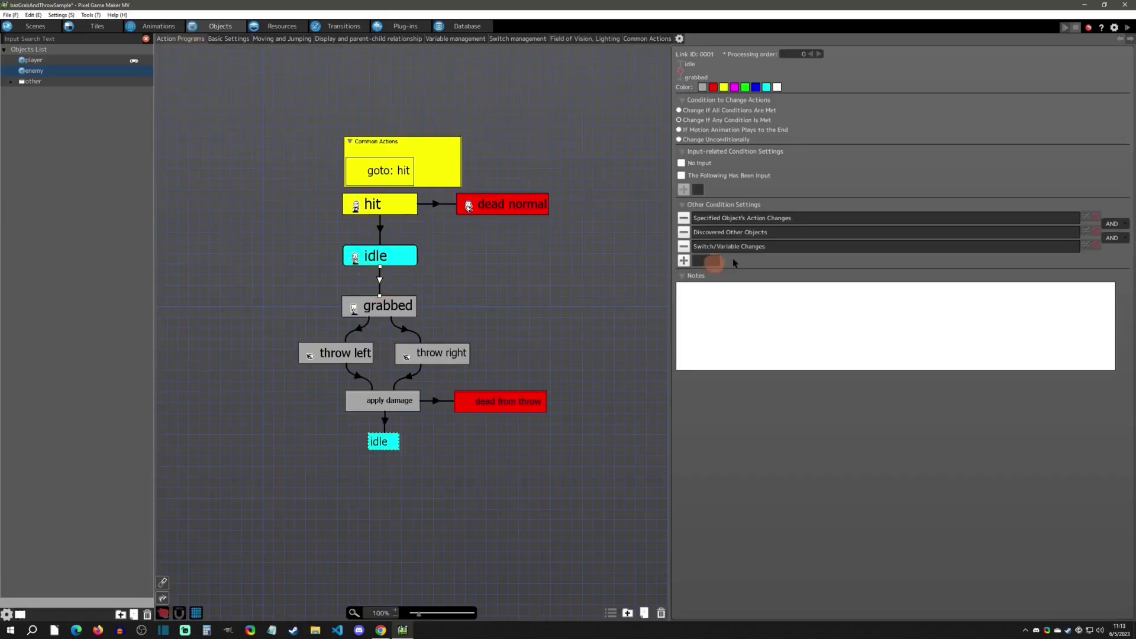
double_click(762, 247)
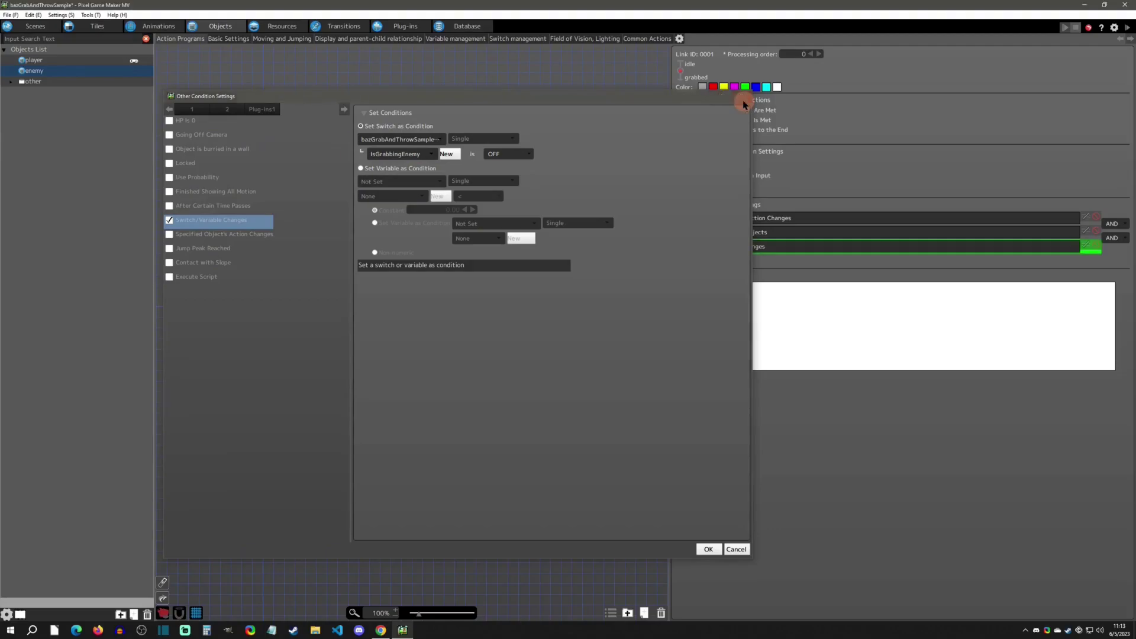
click(743, 97)
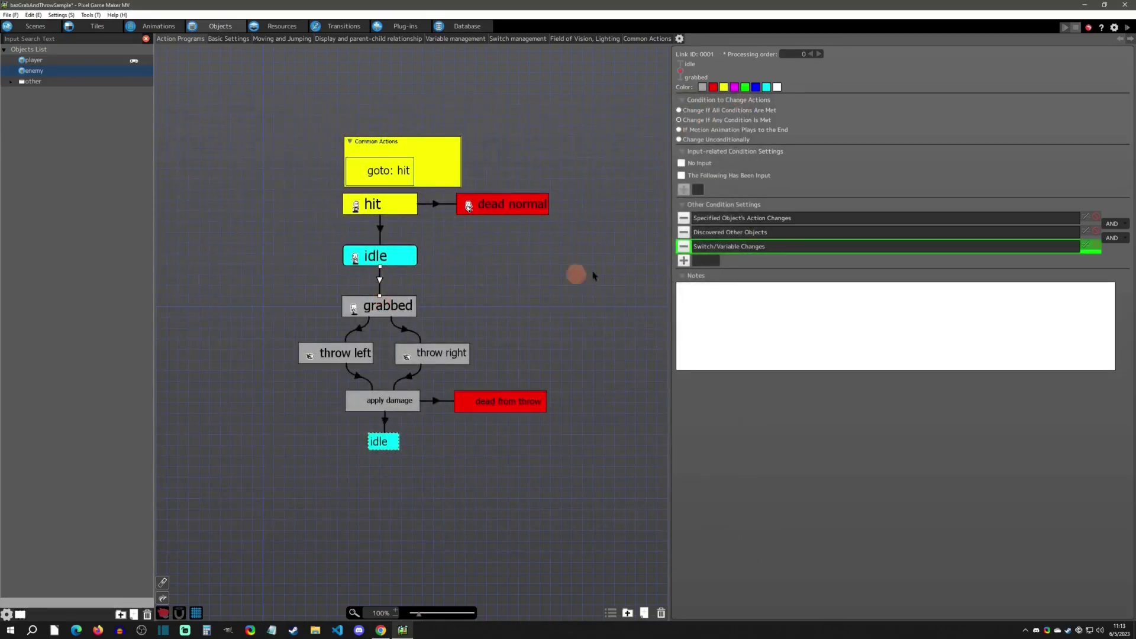
double_click(713, 246)
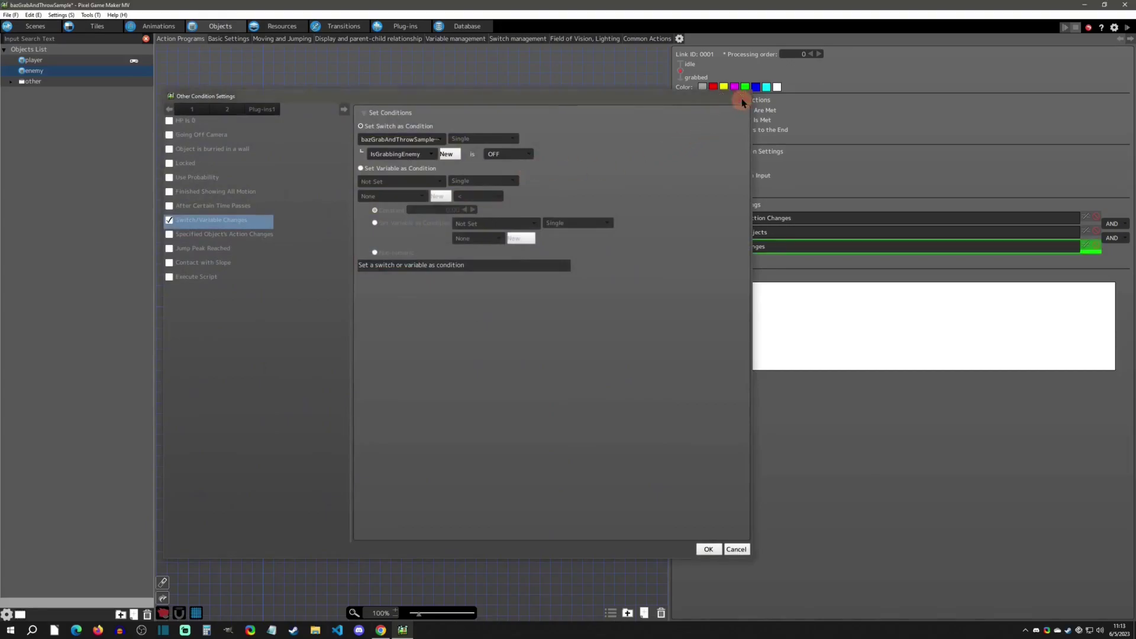
click(742, 96)
- Inspect the Change Switch/Variable runtime action of the enemy's grabbed action
click(388, 309)
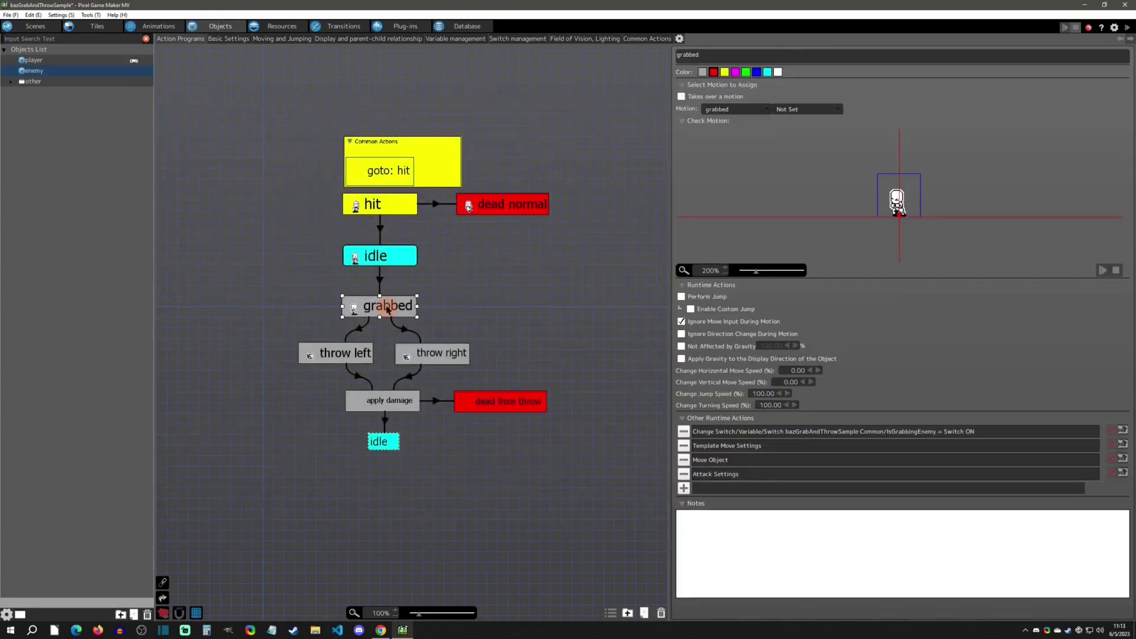
double_click(900, 432)
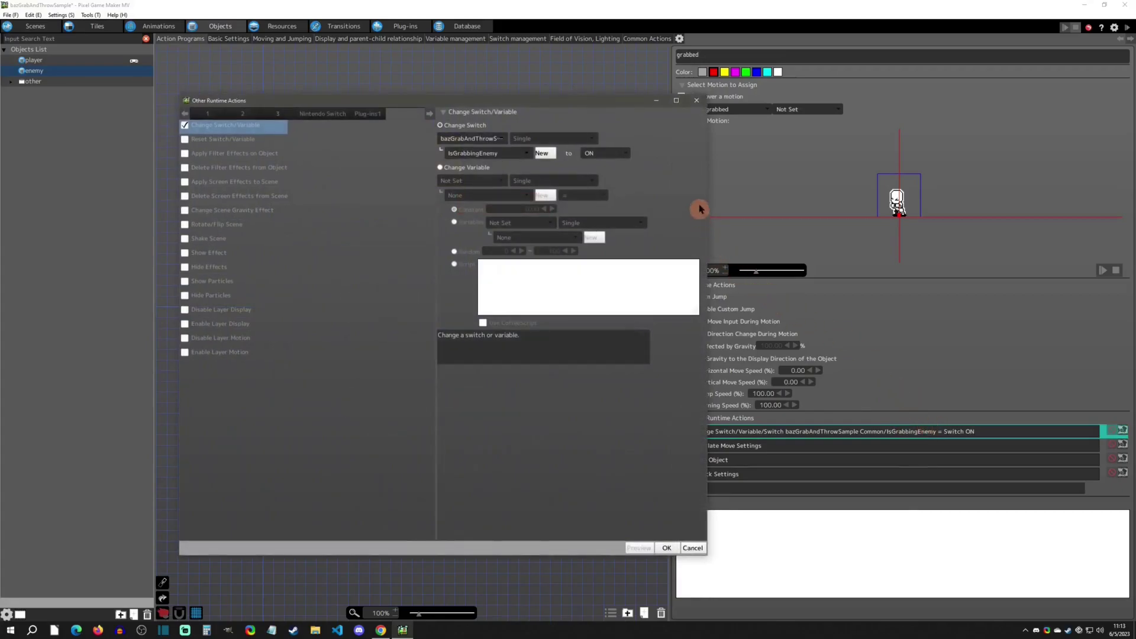
click(697, 100)
- Return to the idle-to-grabbed link's switch condition and test-play the game, having the player grab an enemy
click(380, 281)
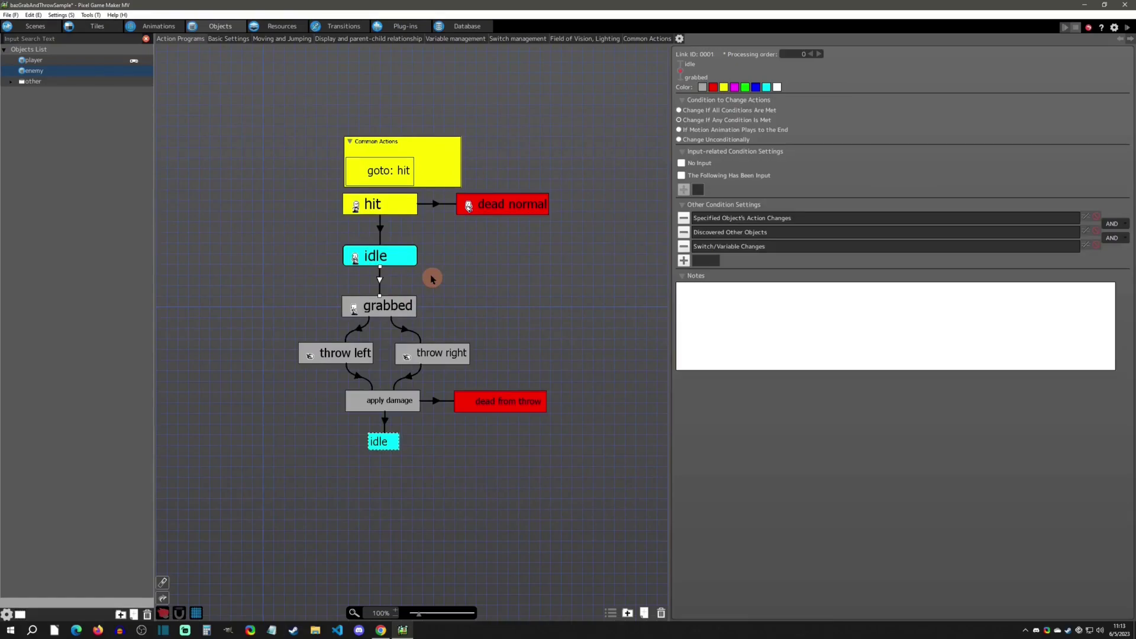
click(781, 246)
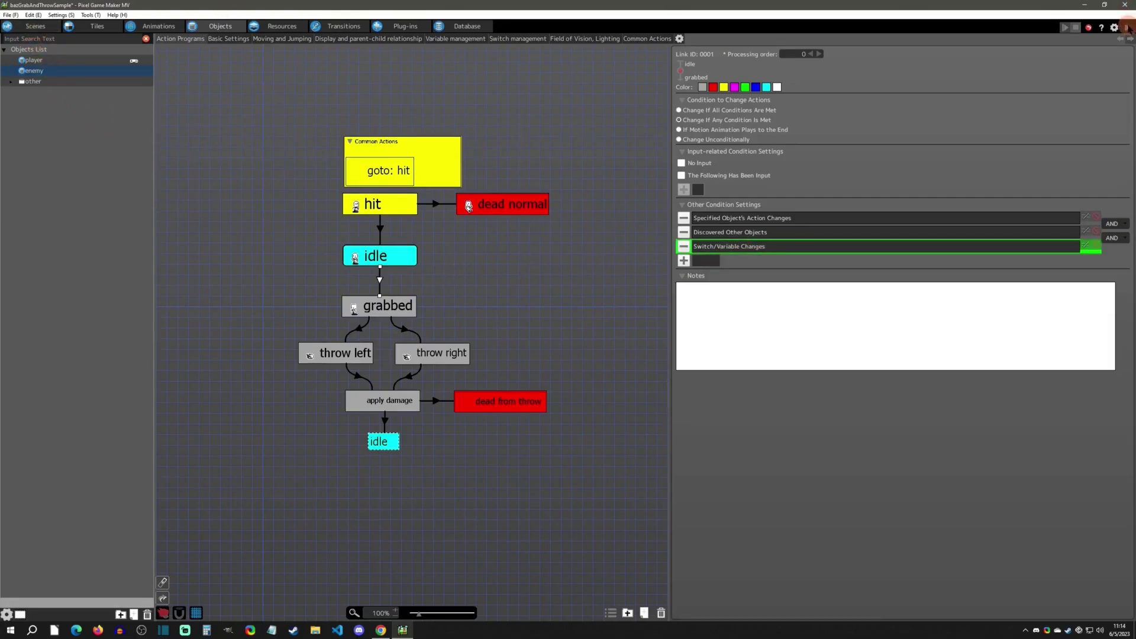
click(1126, 27)
key(Right)
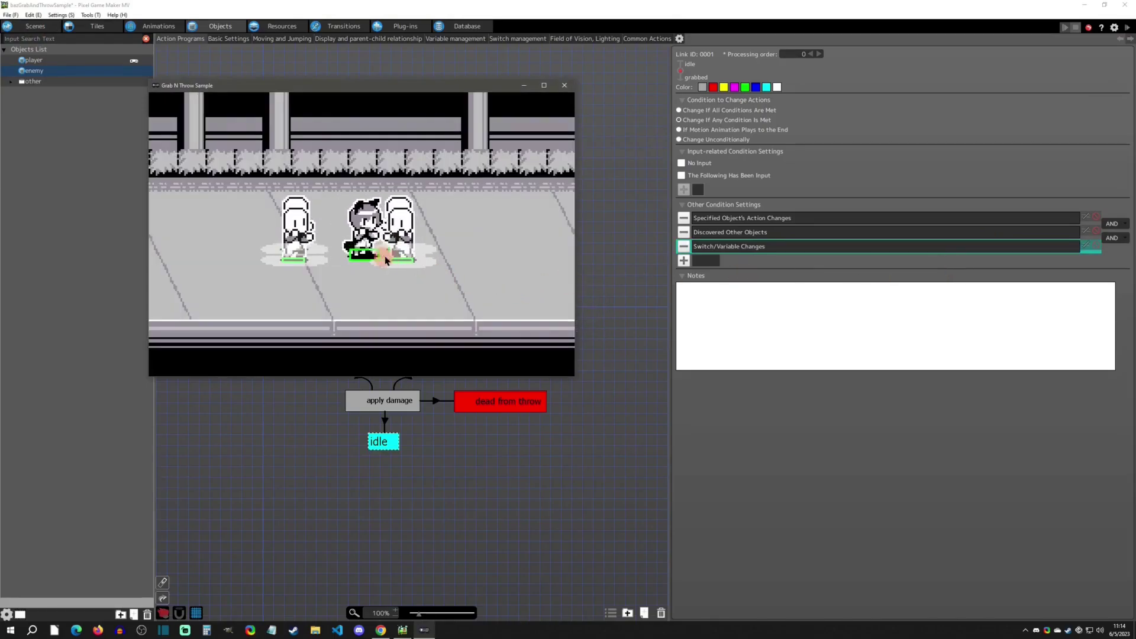
key(z)
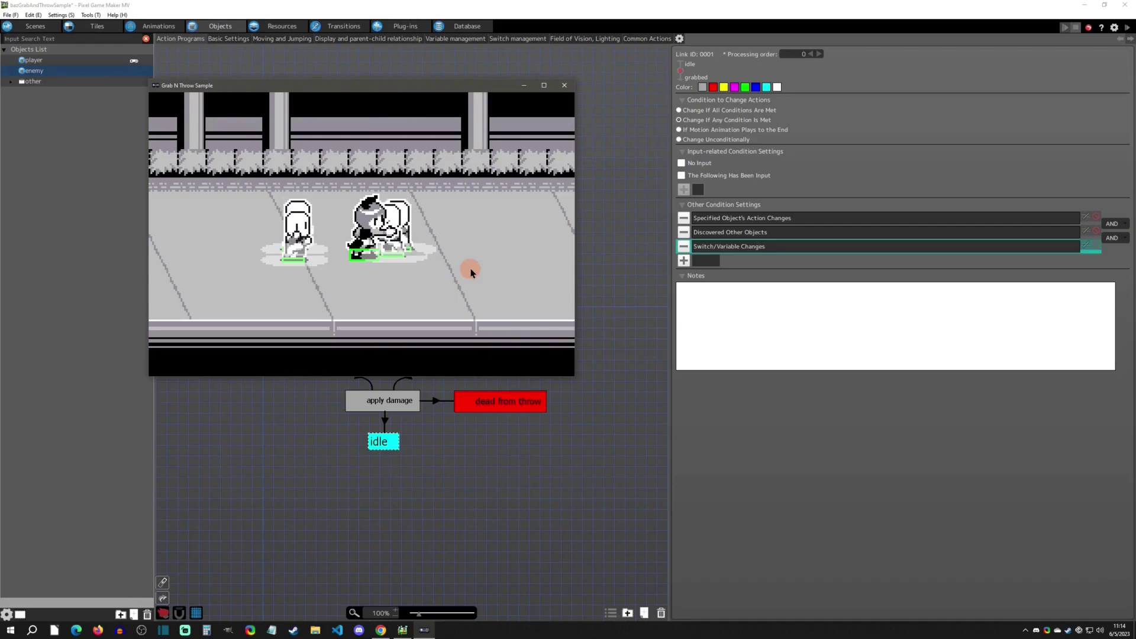
- View the data of common variables and switches during the grab, and close the test play
mouse_move(253, 125)
click(250, 98)
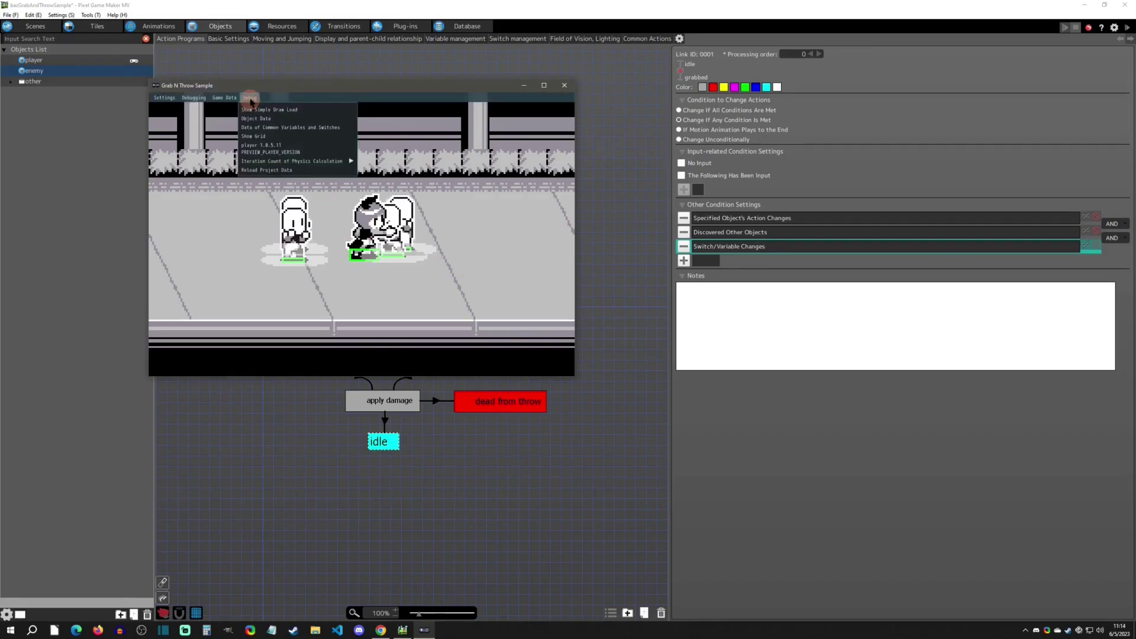
click(248, 122)
click(249, 99)
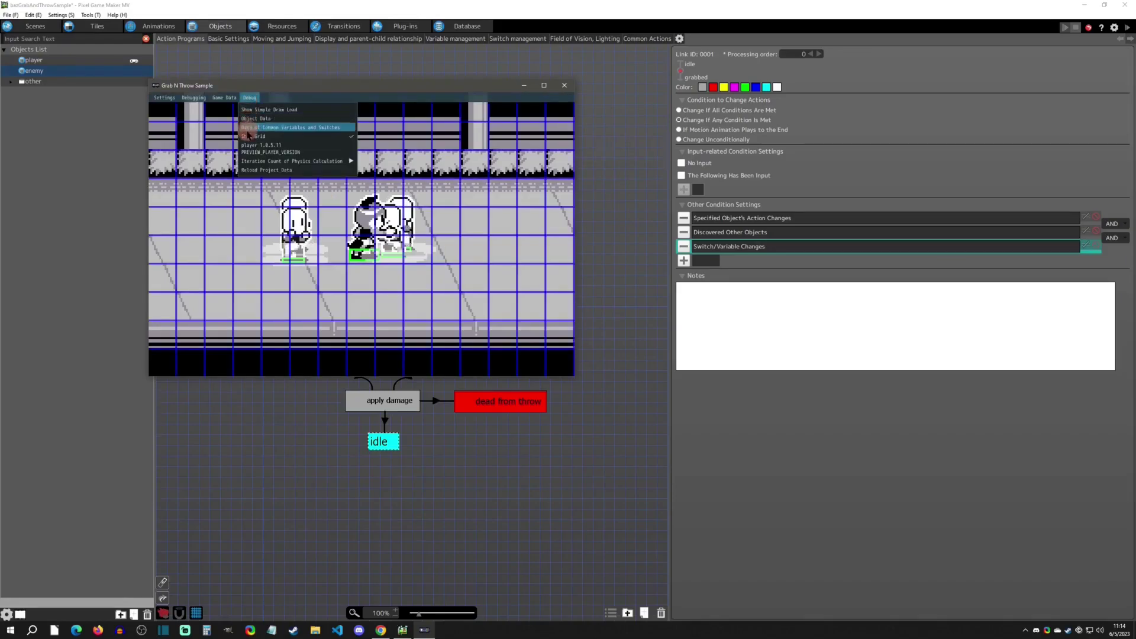
click(249, 123)
click(248, 99)
click(250, 130)
drag(545, 246, 409, 147)
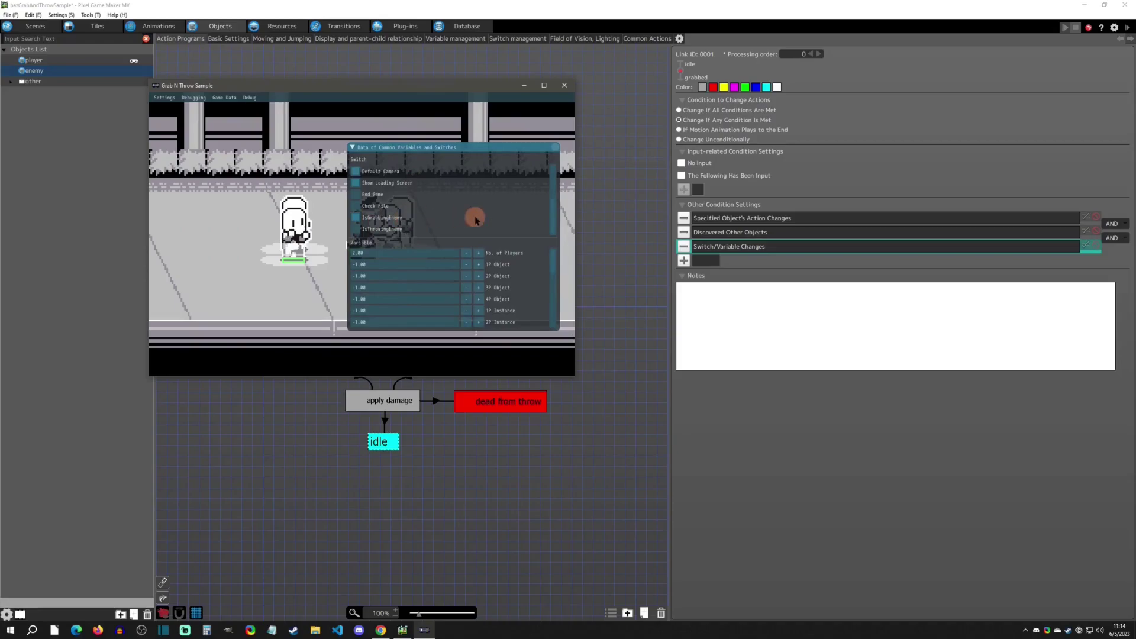
click(567, 85)
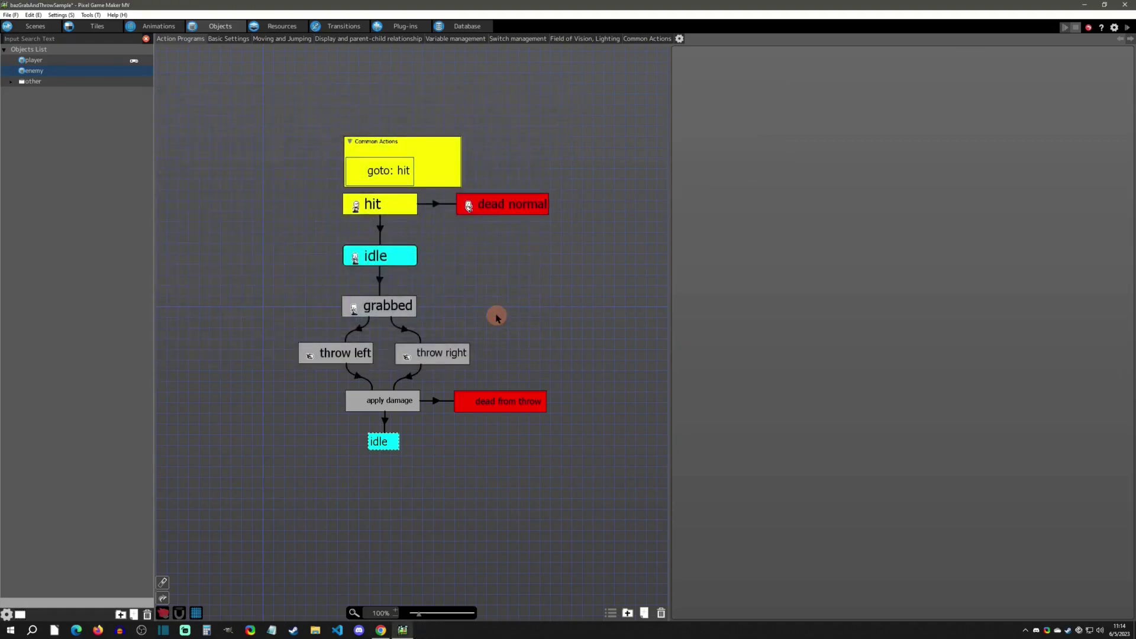
- Inspect the Template Move Settings and Move Object runtime actions of the enemy's grabbed action
click(380, 281)
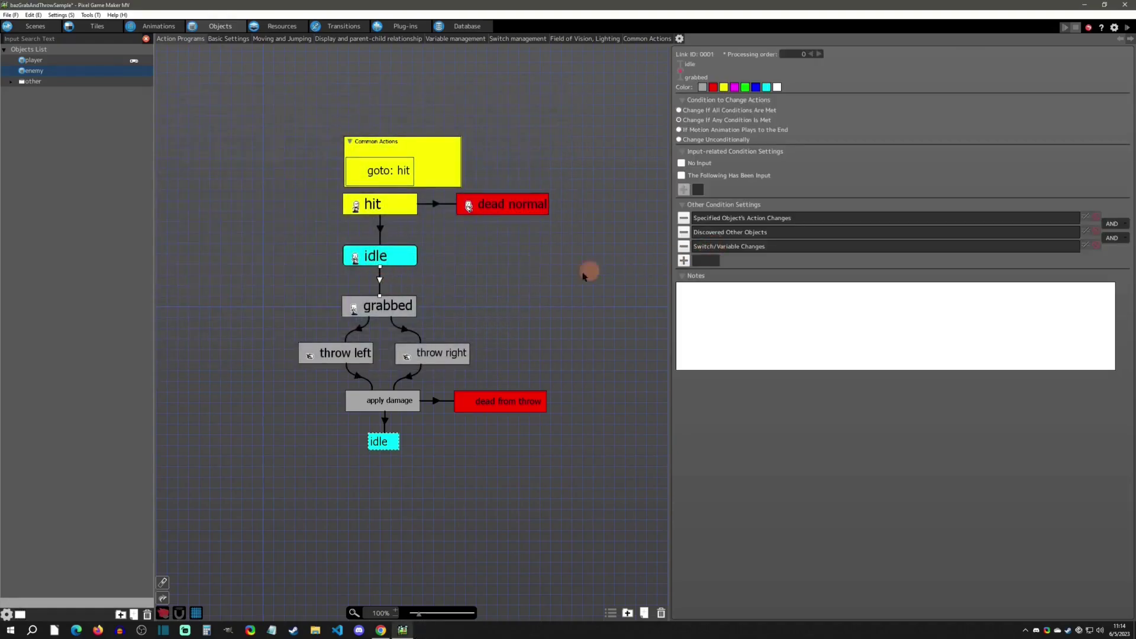
click(411, 310)
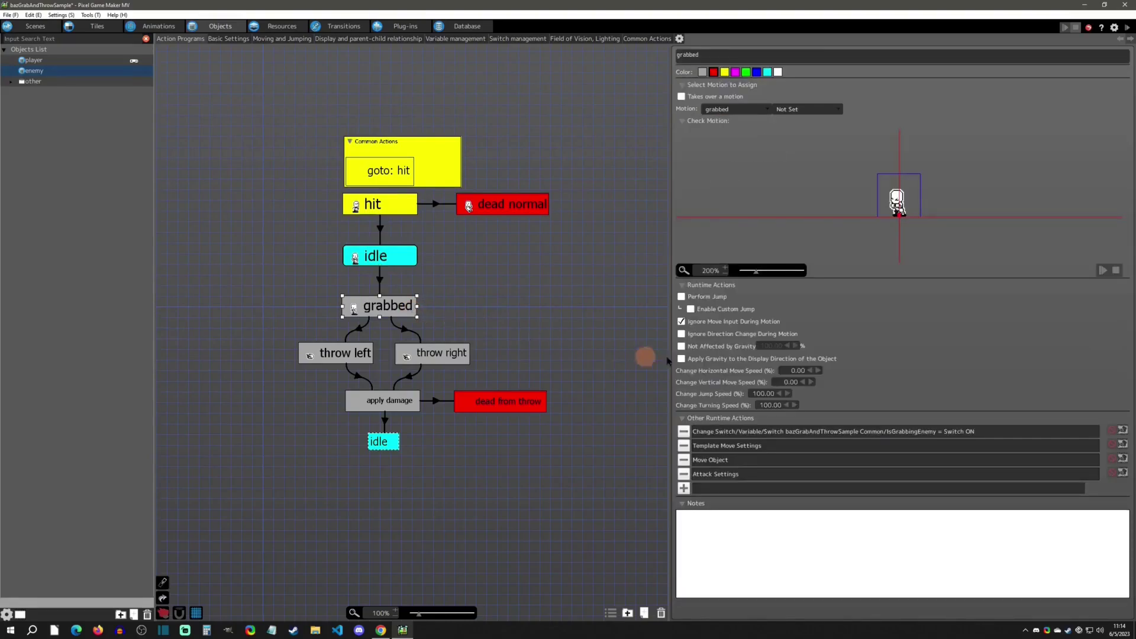
click(743, 454)
click(743, 448)
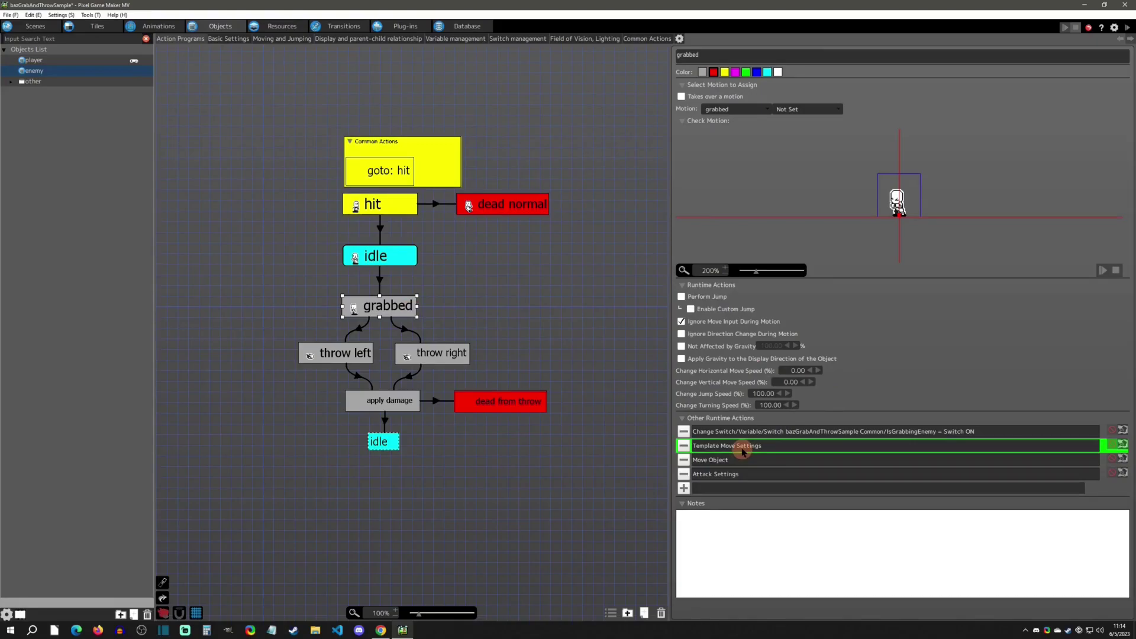
double_click(743, 448)
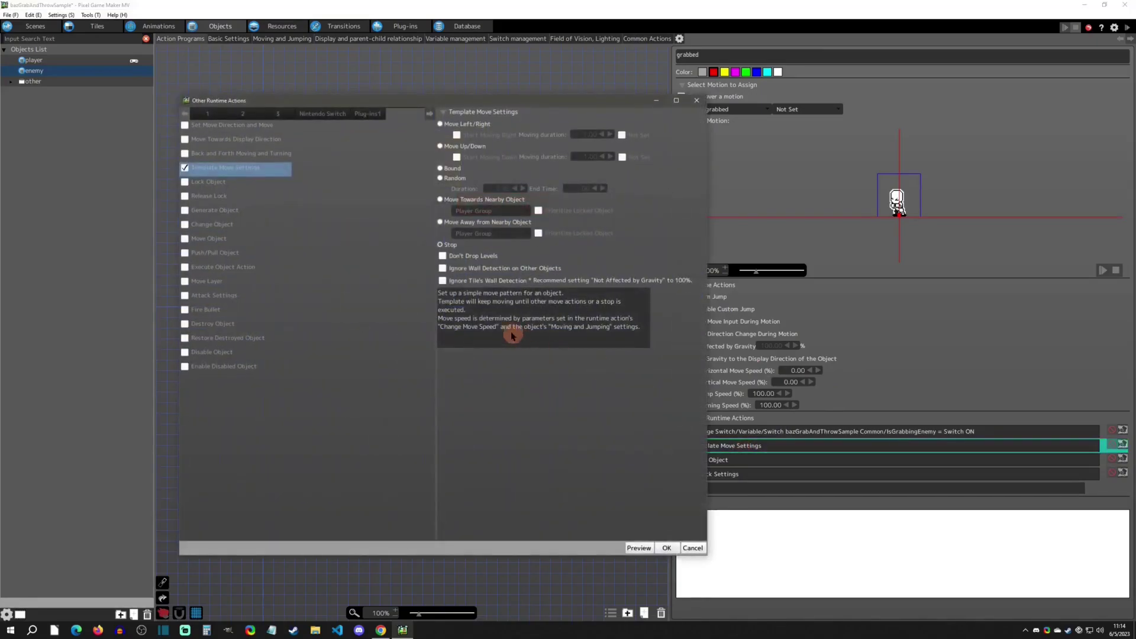
click(697, 100)
double_click(716, 460)
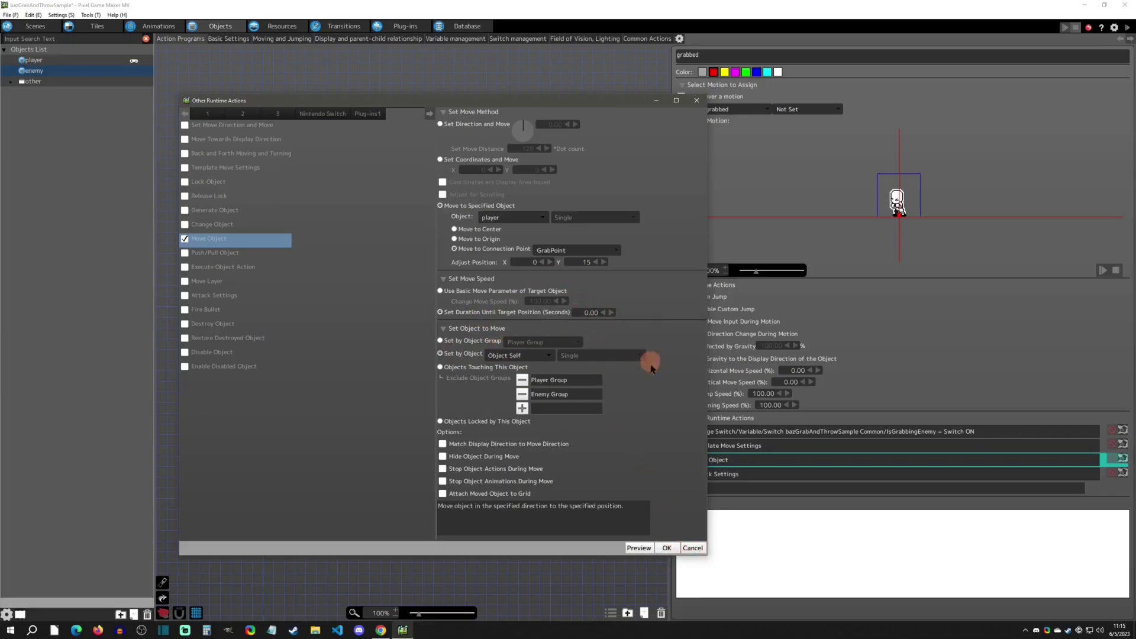
click(691, 548)
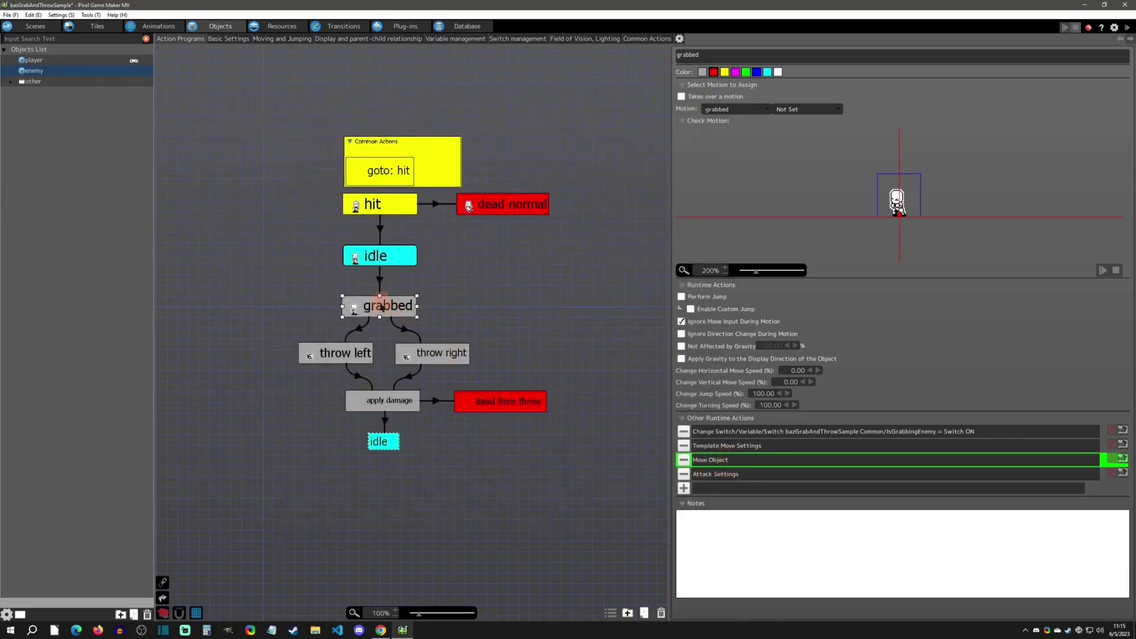
- Inspect the Attack Settings runtime action of the enemy's grabbed action
click(355, 351)
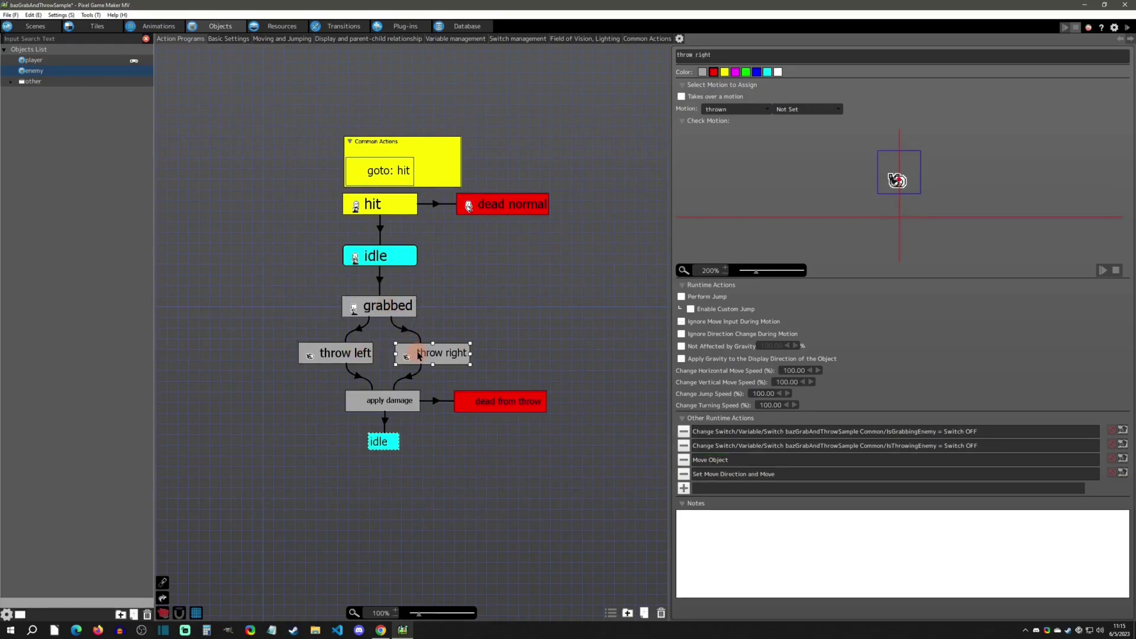
click(382, 314)
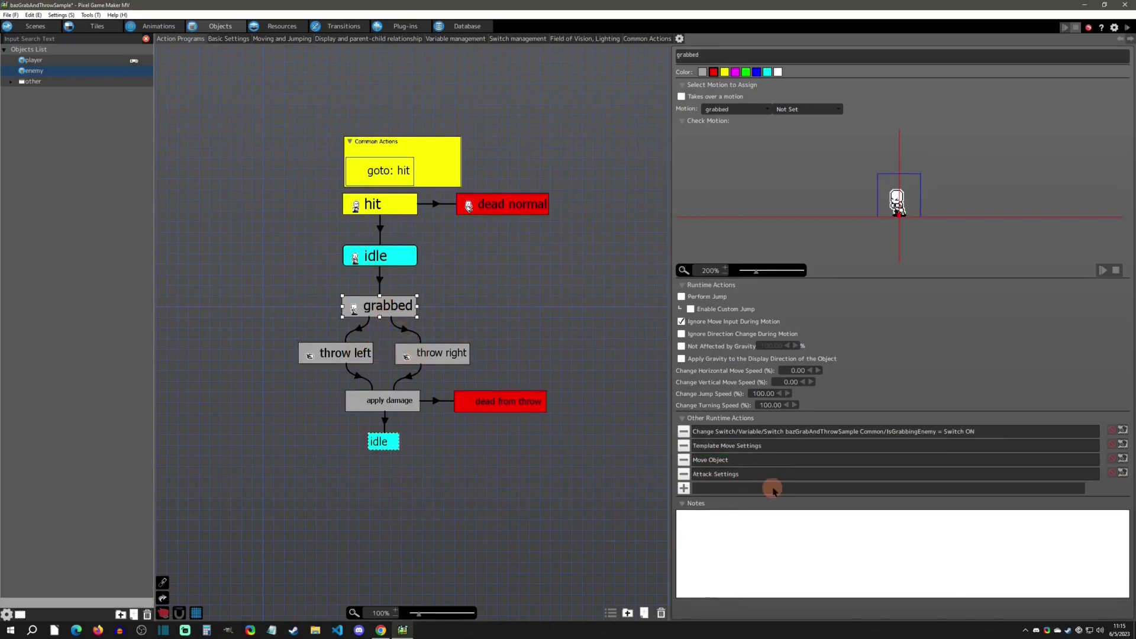
double_click(733, 474)
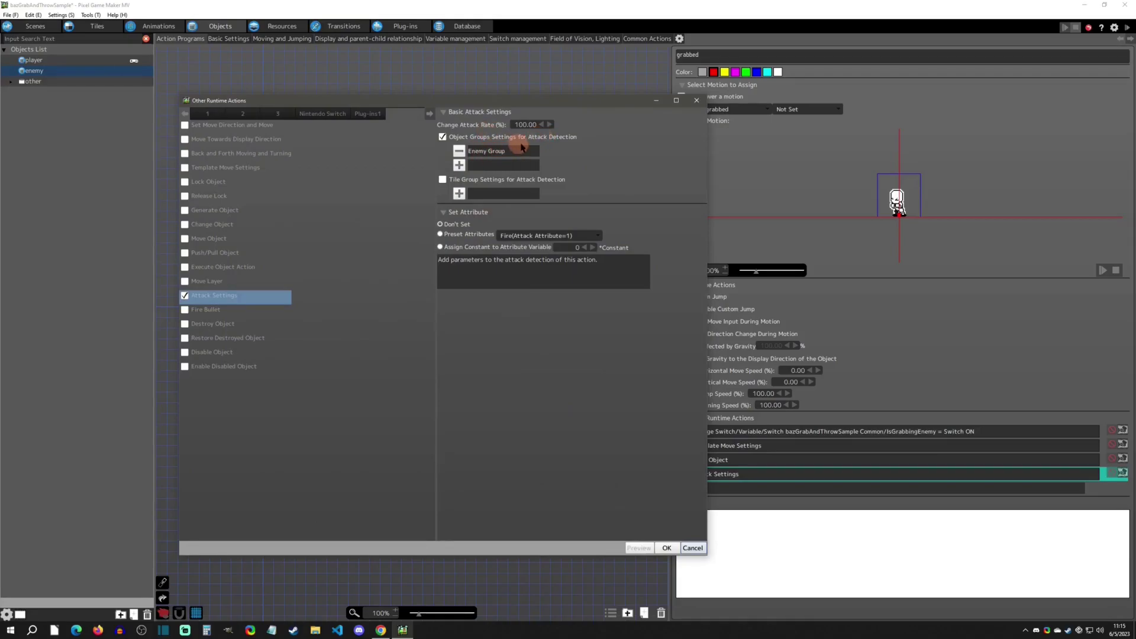
click(696, 100)
- Inspect both Switch/Variable Changes conditions of the enemy's grabbed-to-throw left link
click(361, 325)
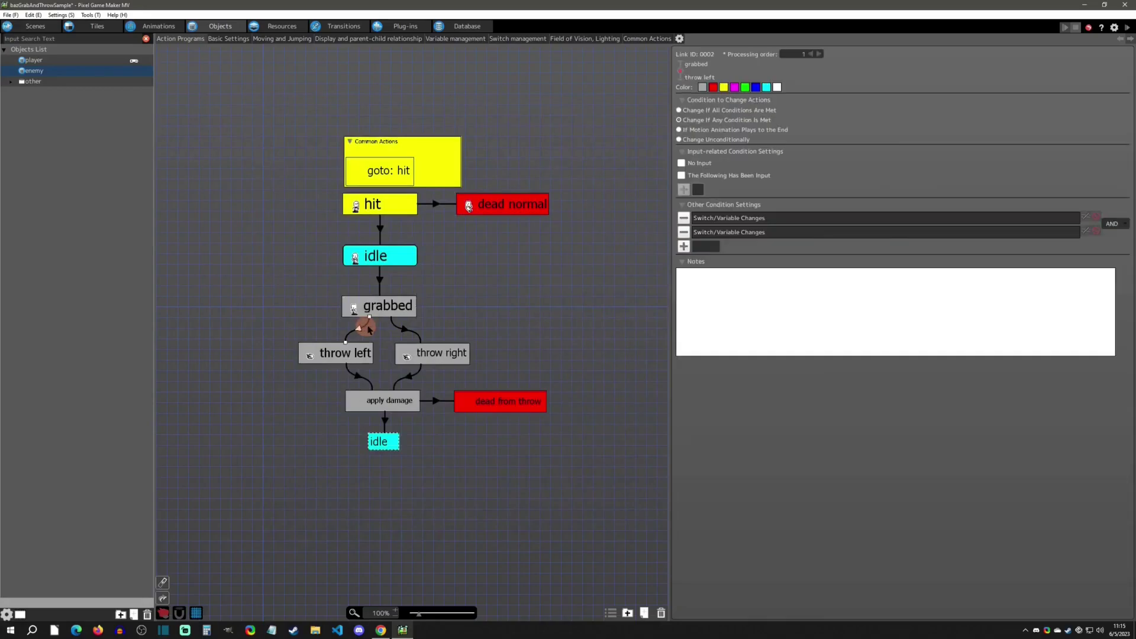
double_click(717, 219)
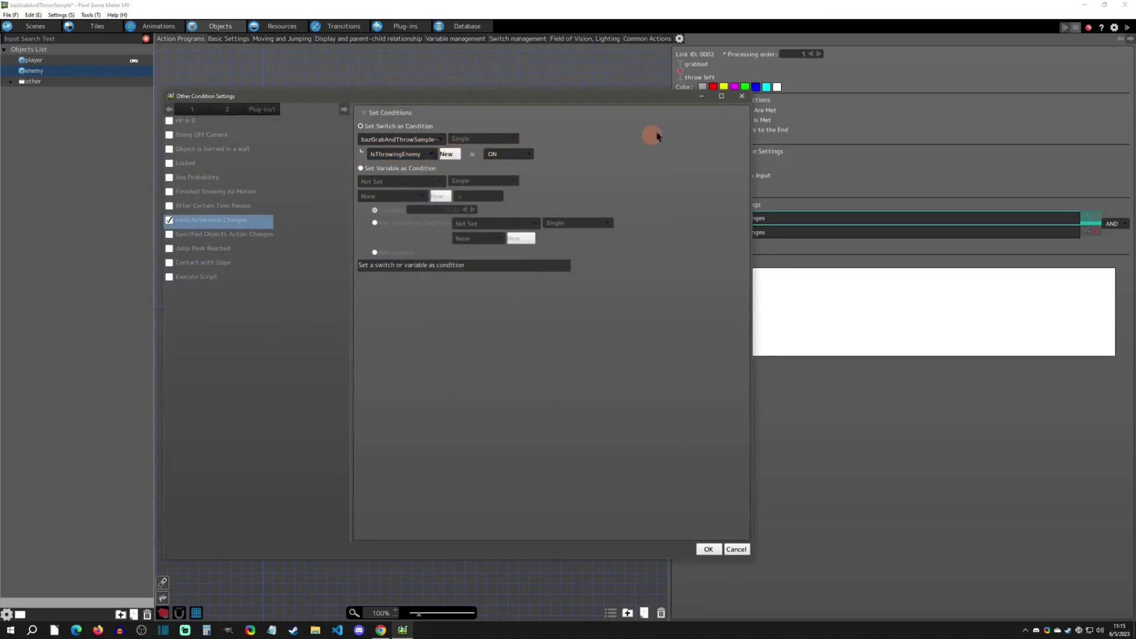
click(742, 96)
double_click(743, 234)
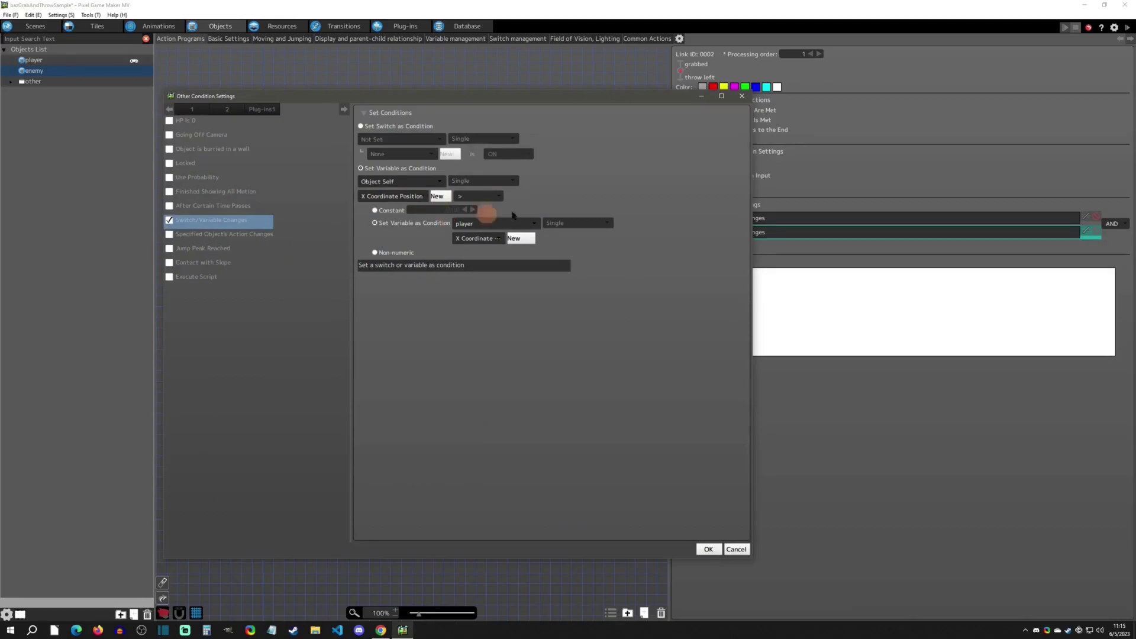
click(742, 96)
- View the throw left and throw right actions, and inspect the switch condition of the grabbed-to-throw right link
click(368, 335)
click(363, 351)
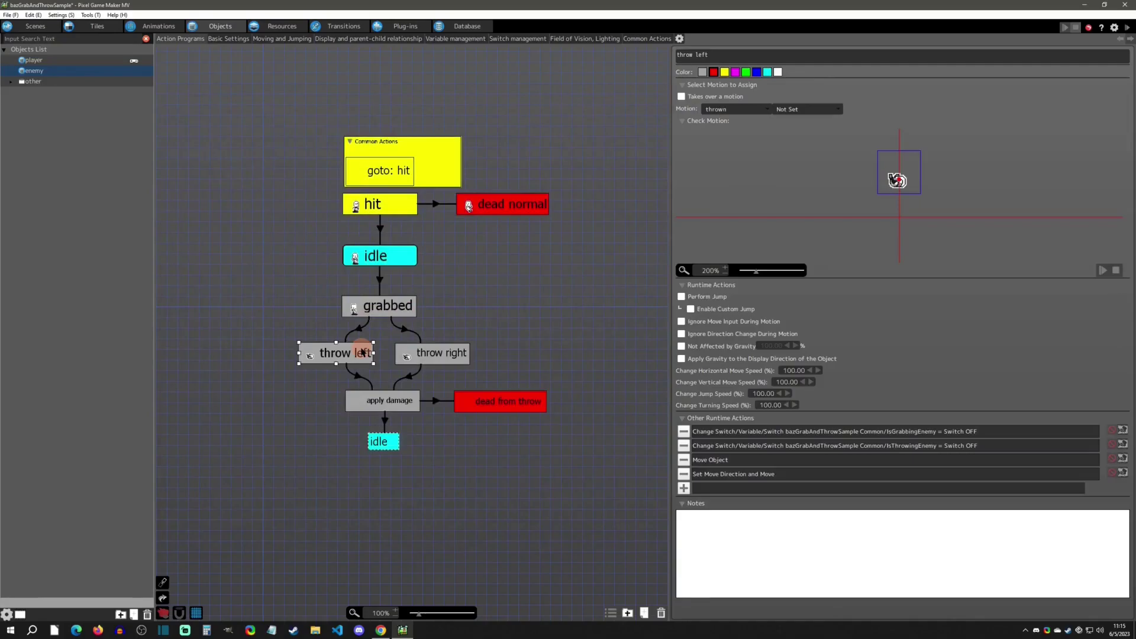
click(426, 351)
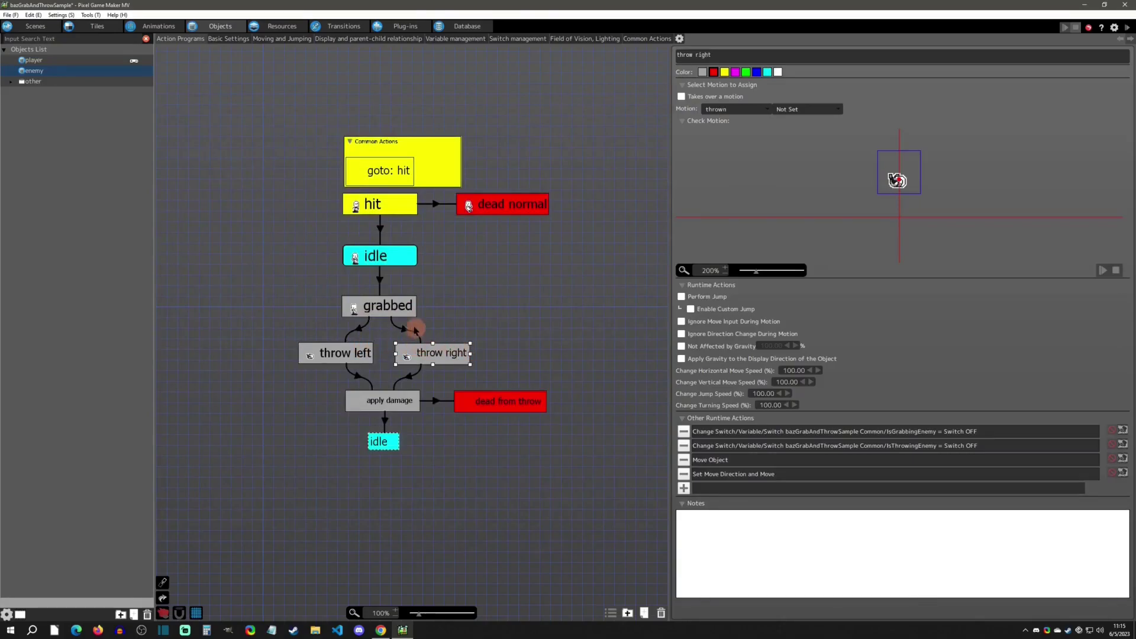
click(402, 327)
click(702, 210)
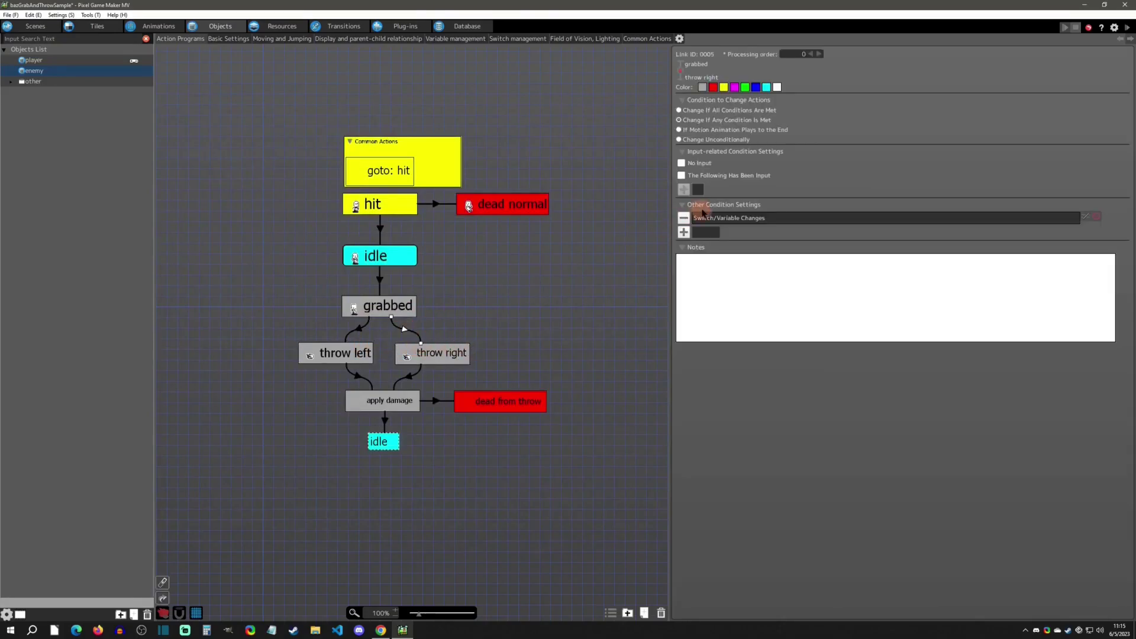
double_click(725, 219)
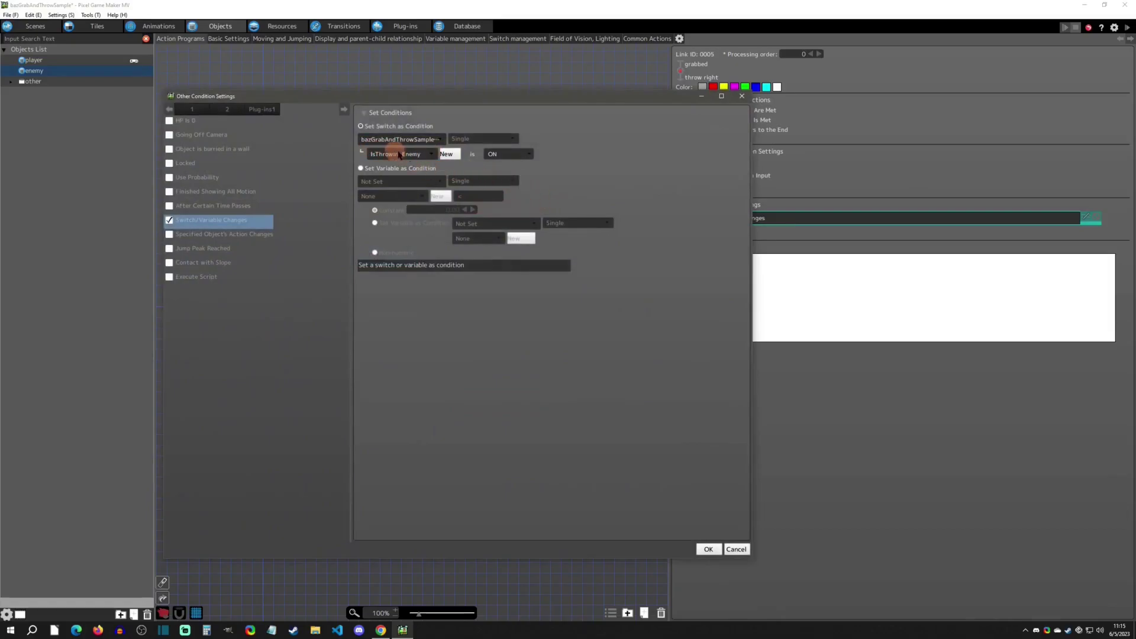
click(742, 96)
- Inspect the switch condition of the player's grab-to-throwing link and the throwing action's Change Switch/Variable runtime action
click(53, 61)
click(377, 288)
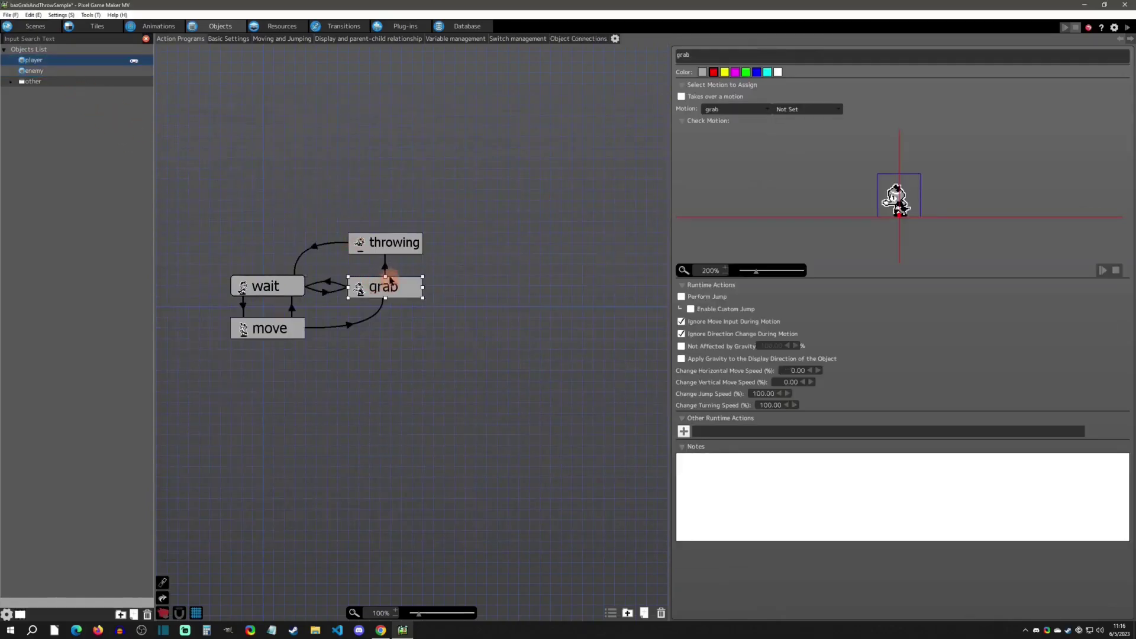
click(385, 267)
double_click(730, 233)
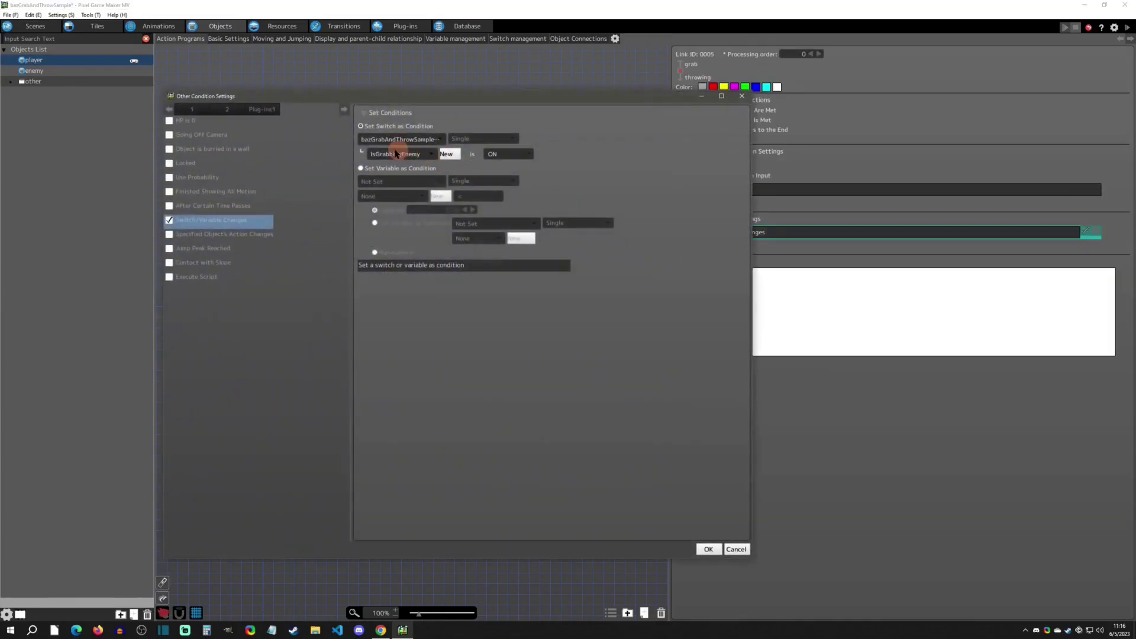
click(742, 96)
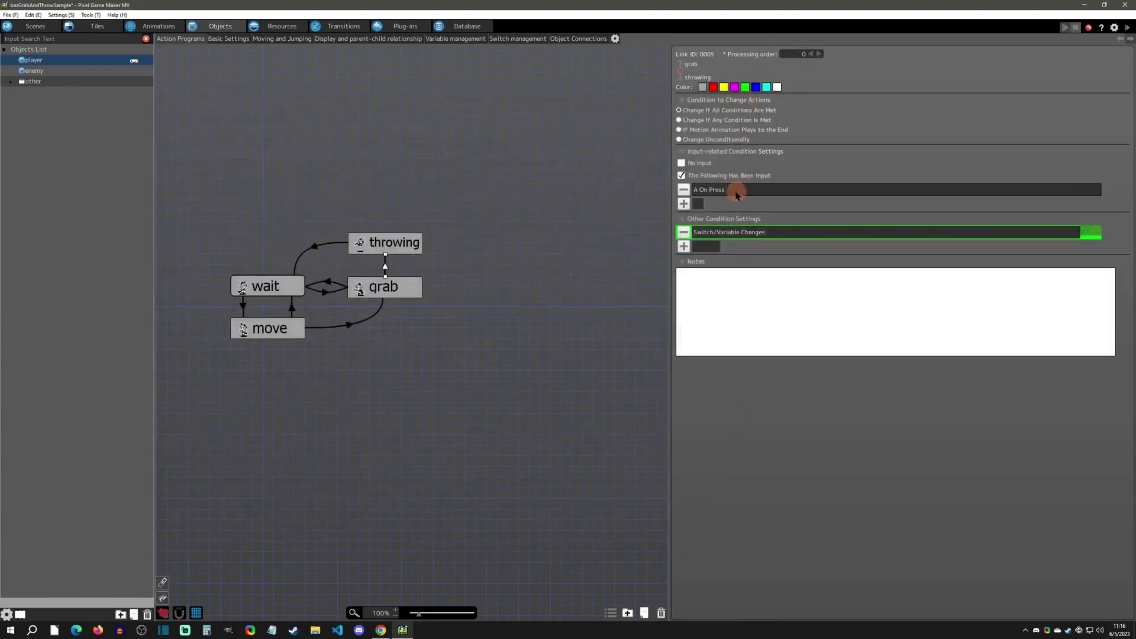
click(387, 242)
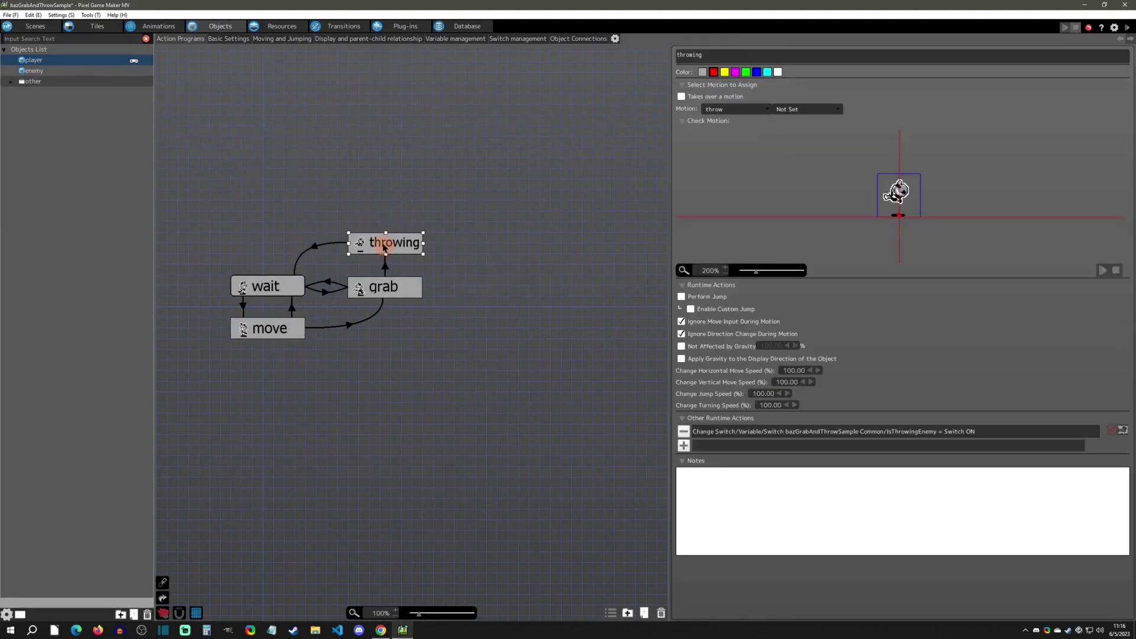
click(891, 434)
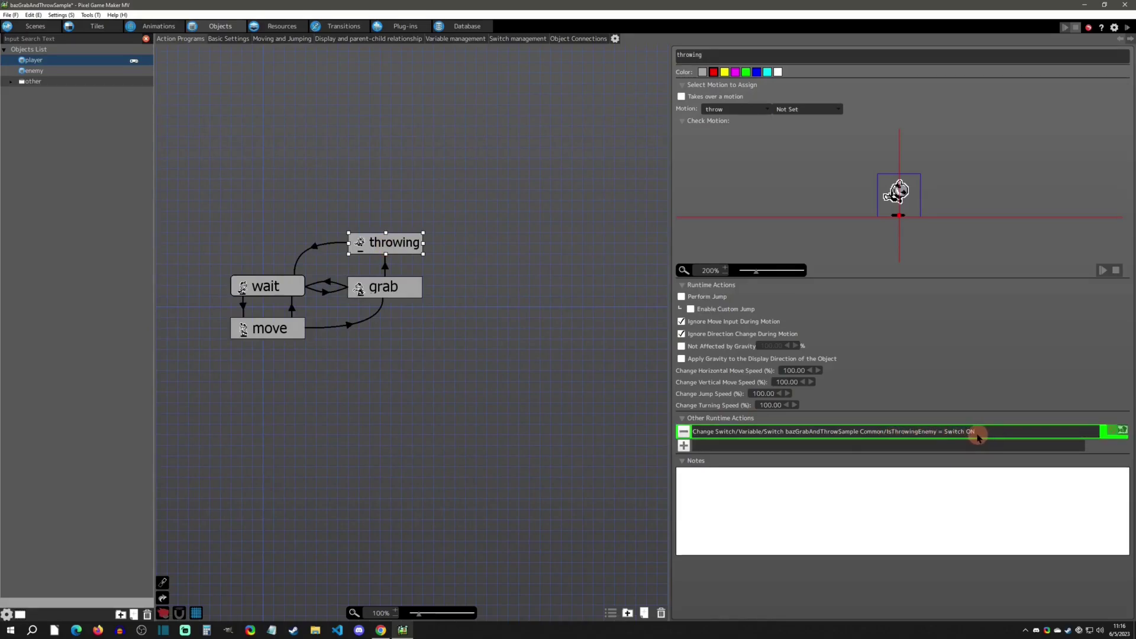
- Review the two switch changes and the Move Object settings in the enemy's throw left action
click(63, 76)
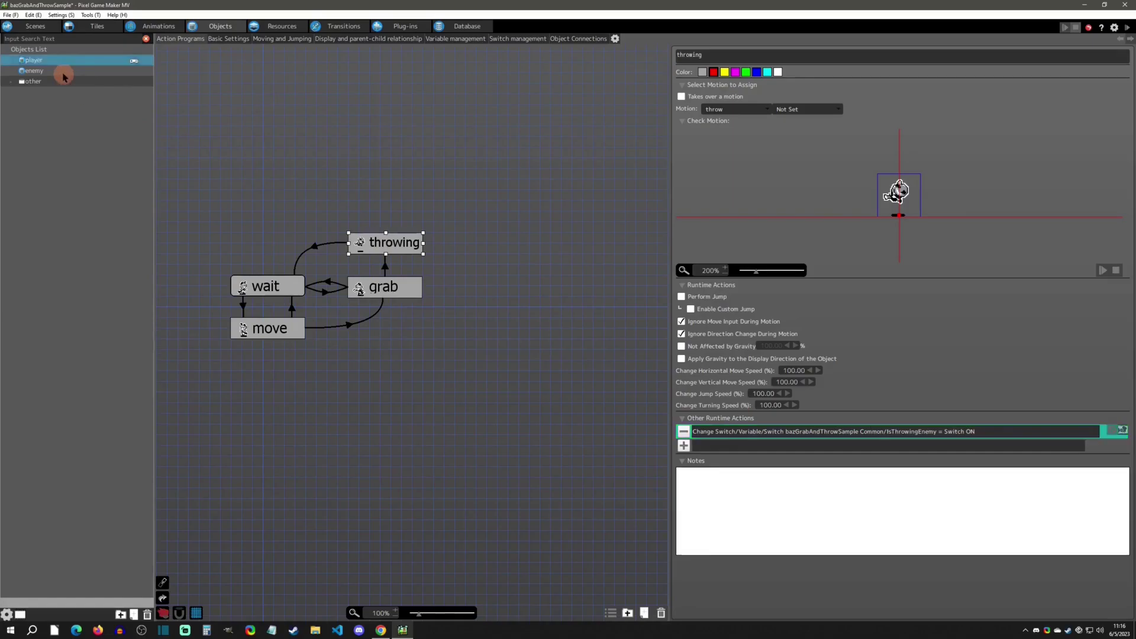
click(408, 353)
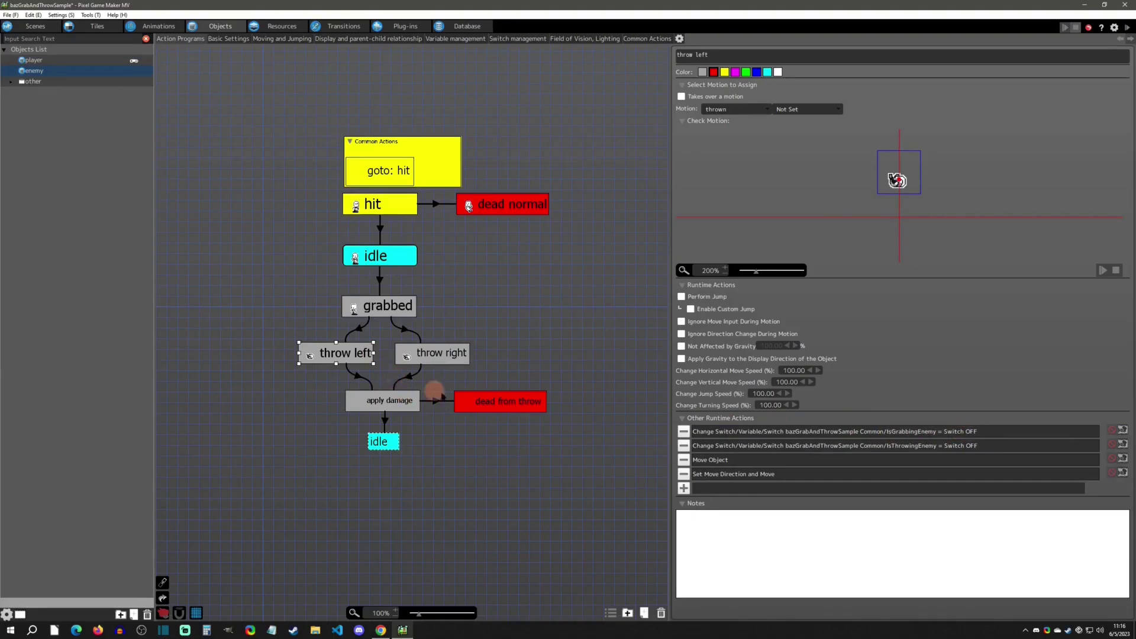
click(994, 437)
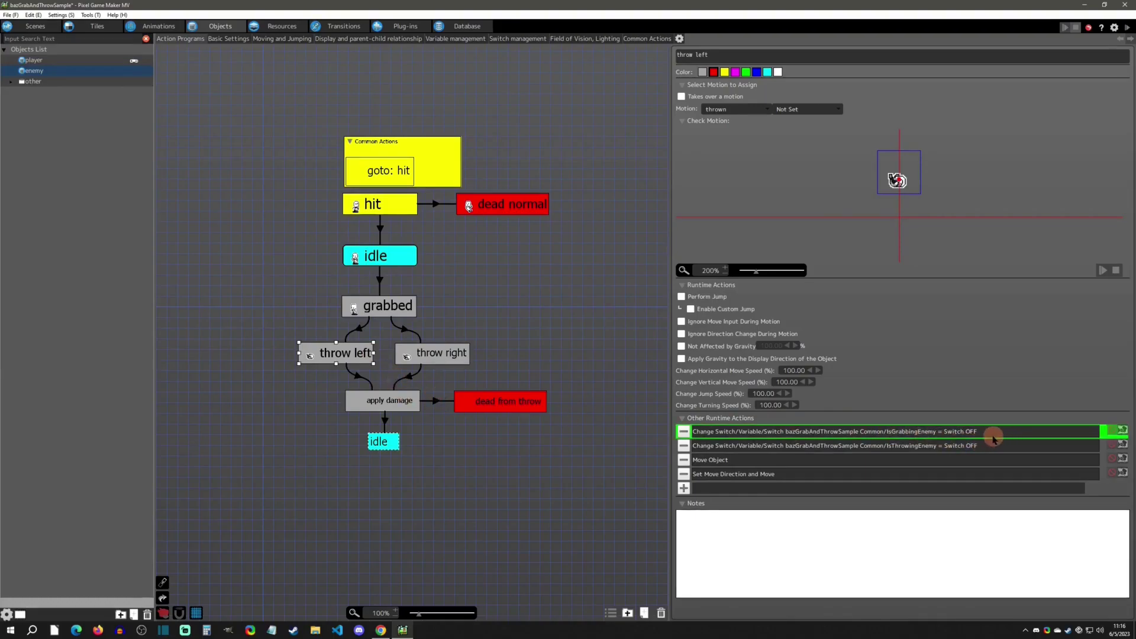
click(993, 446)
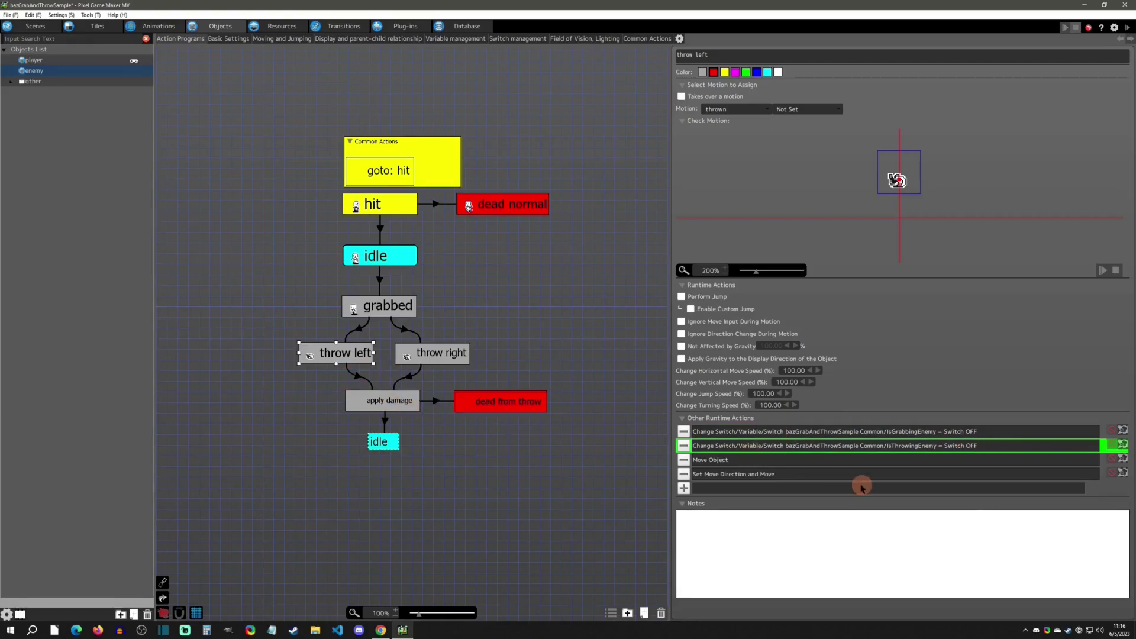
click(713, 460)
double_click(713, 460)
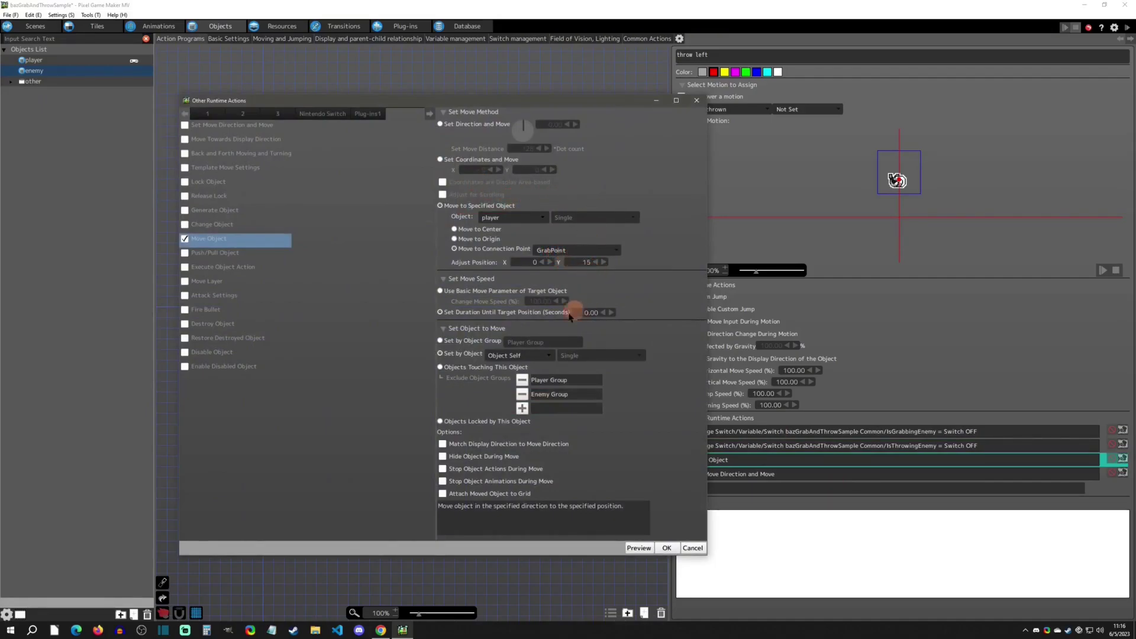
click(698, 102)
- Inspect the Set Move Direction and Move runtime action of the enemy's throw left and throw right actions
double_click(710, 474)
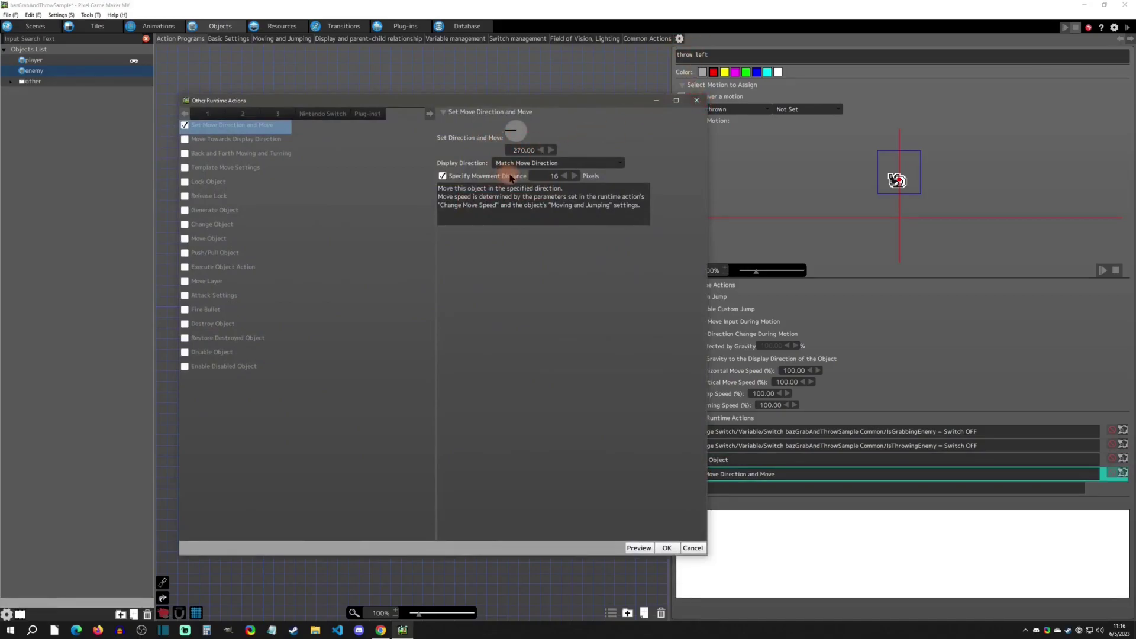
click(697, 100)
click(455, 355)
double_click(716, 472)
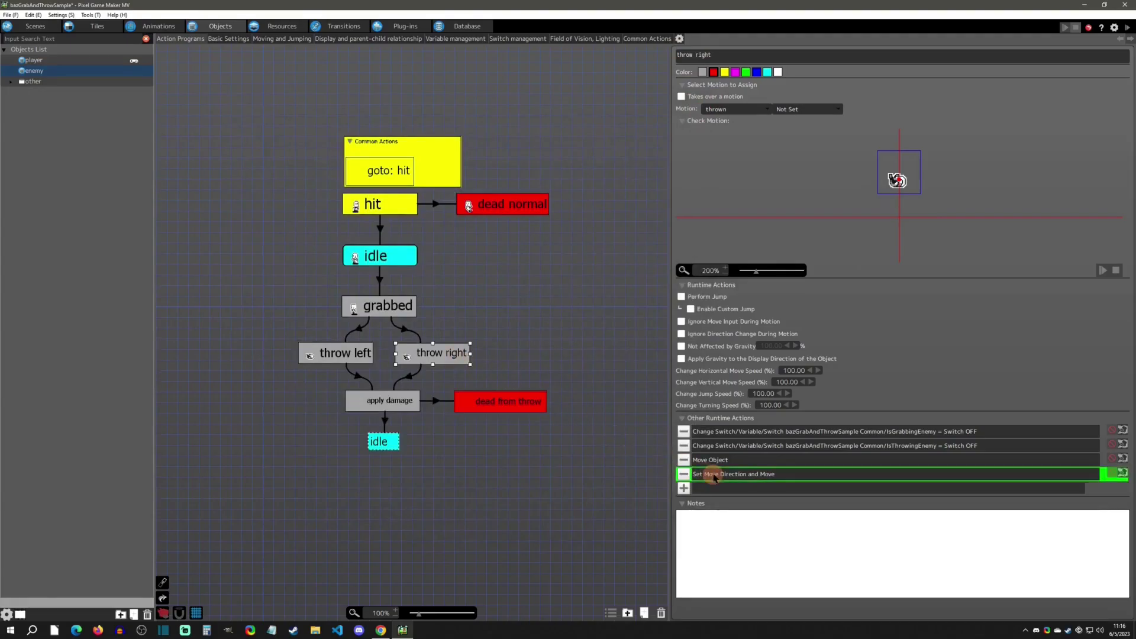
click(697, 100)
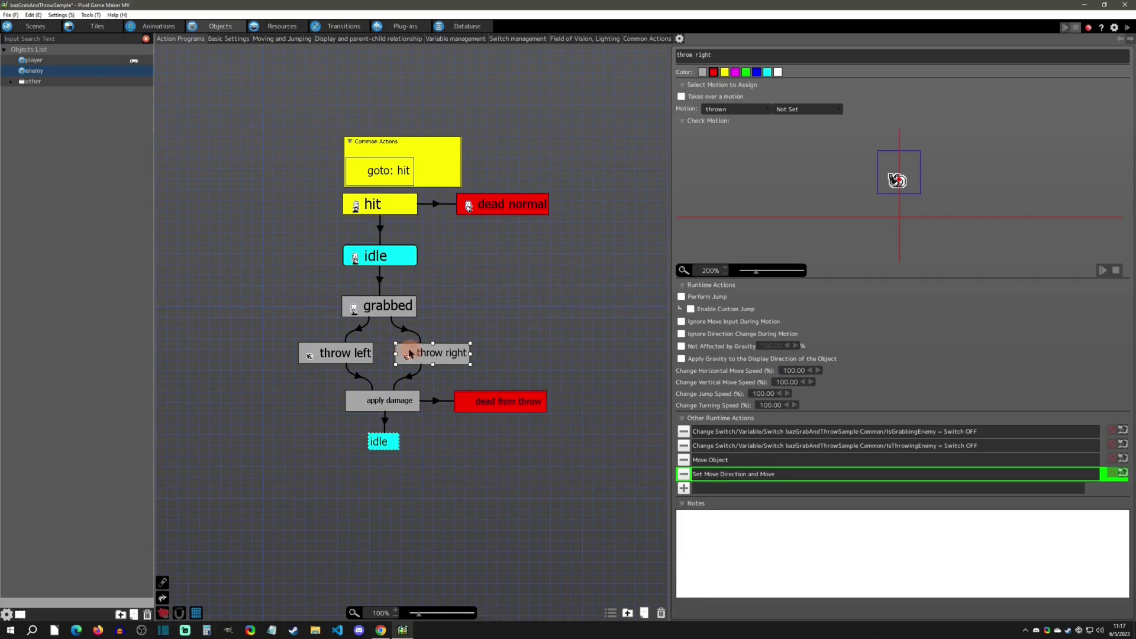
- Inspect the After Certain Time Passes condition of the enemy's throw left-to-apply damage link
click(353, 353)
click(362, 375)
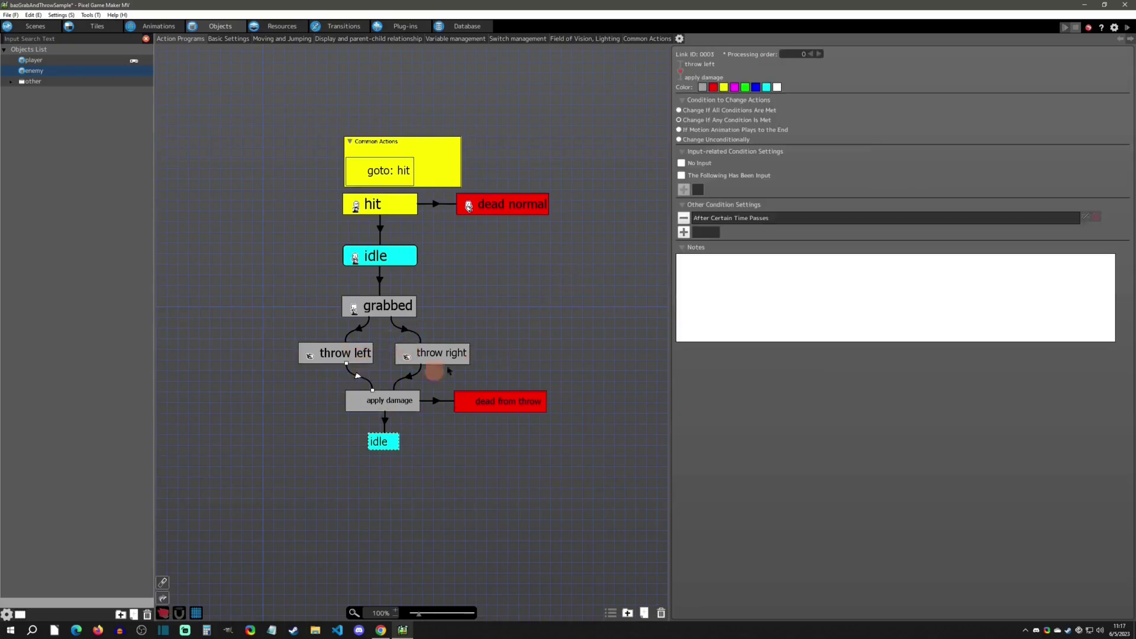
double_click(722, 220)
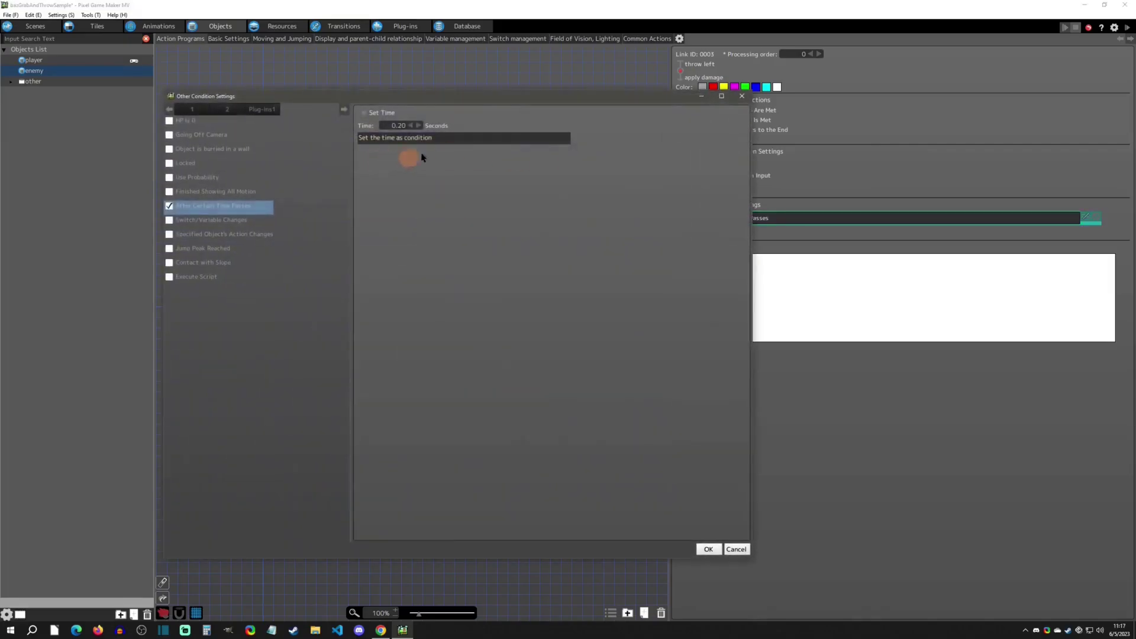
click(742, 96)
click(382, 403)
click(354, 376)
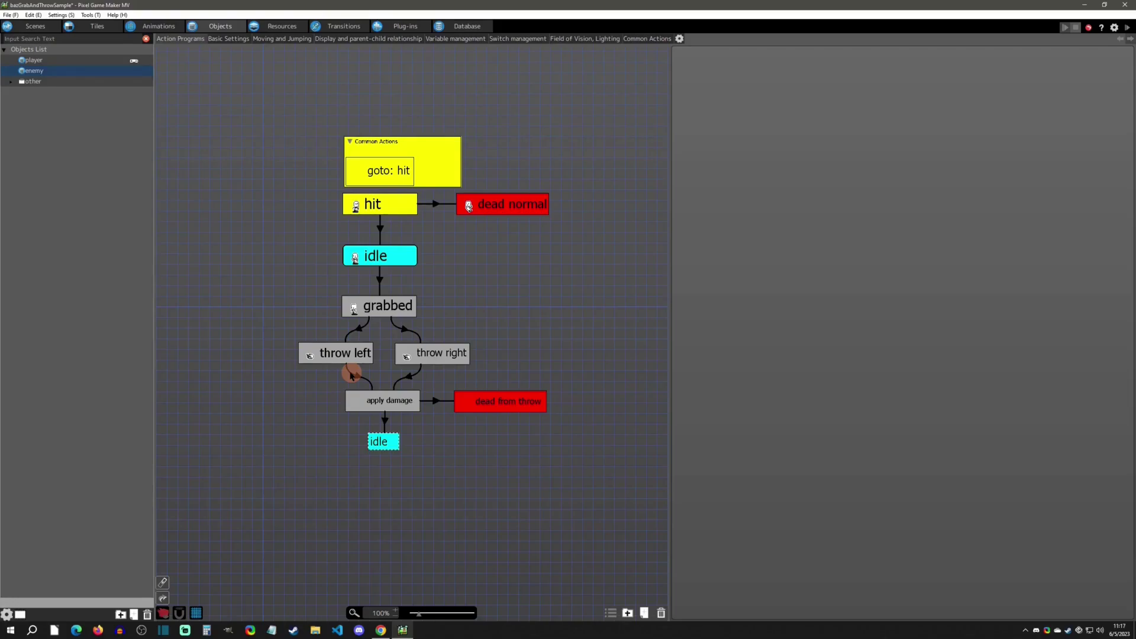
click(359, 379)
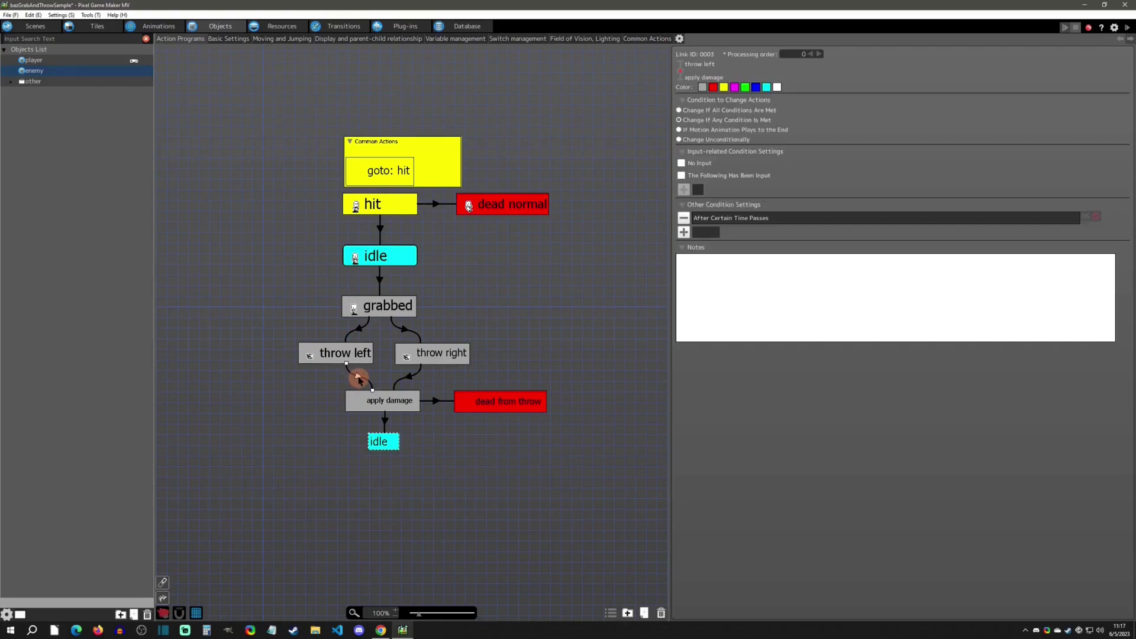
- Check the enemy's basic settings for invincibility after damage, and preview the thrown motion of the throw left action
click(233, 39)
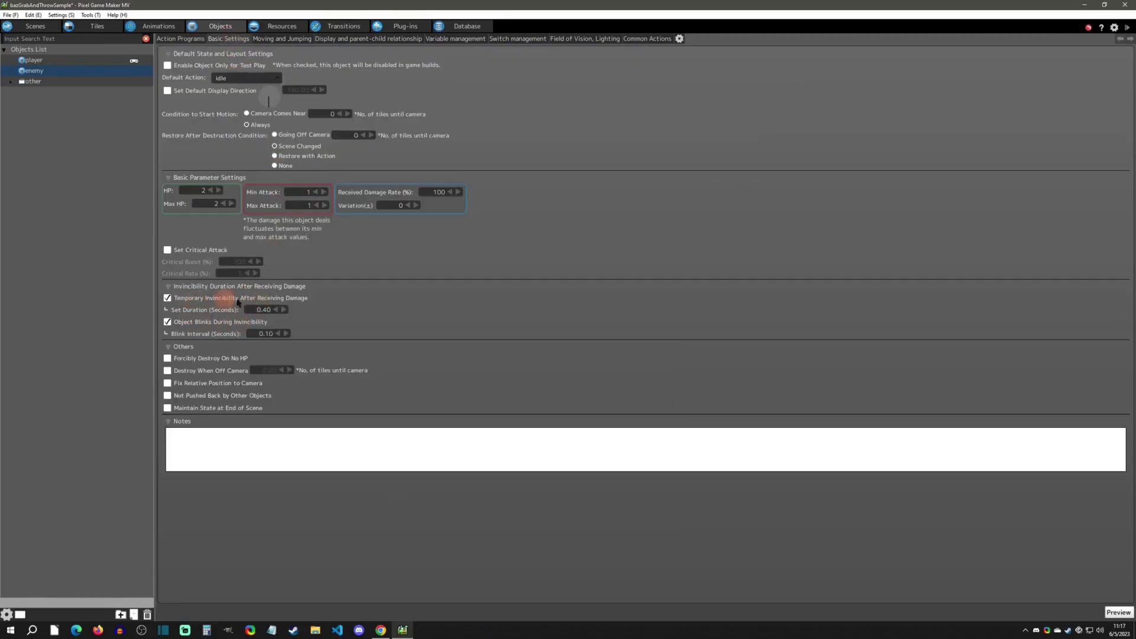
click(180, 39)
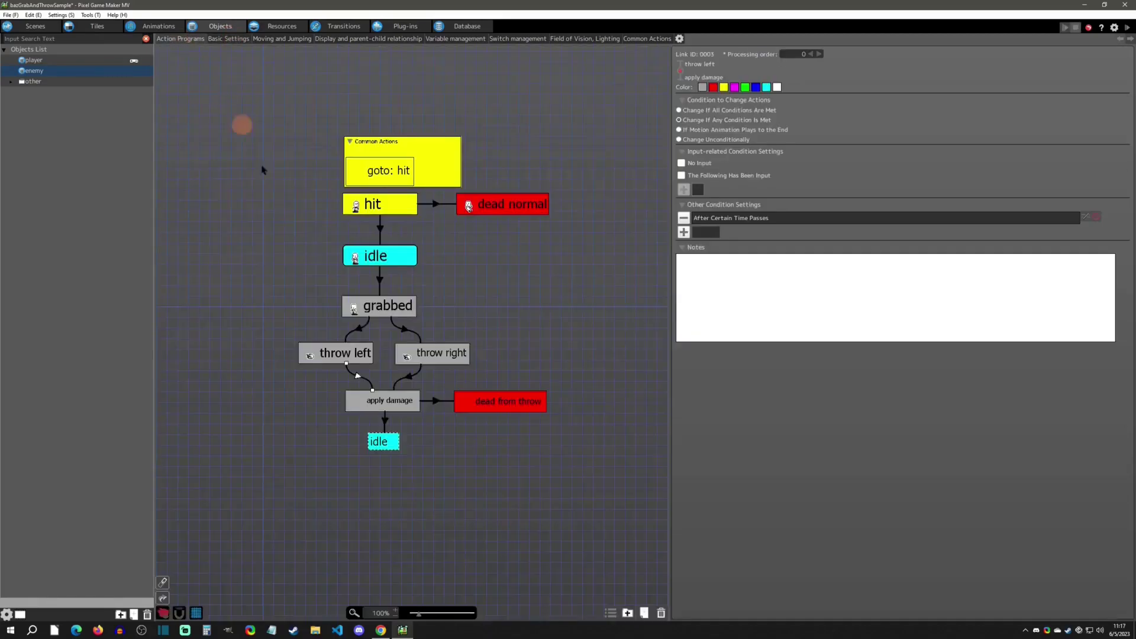
click(357, 351)
click(1109, 271)
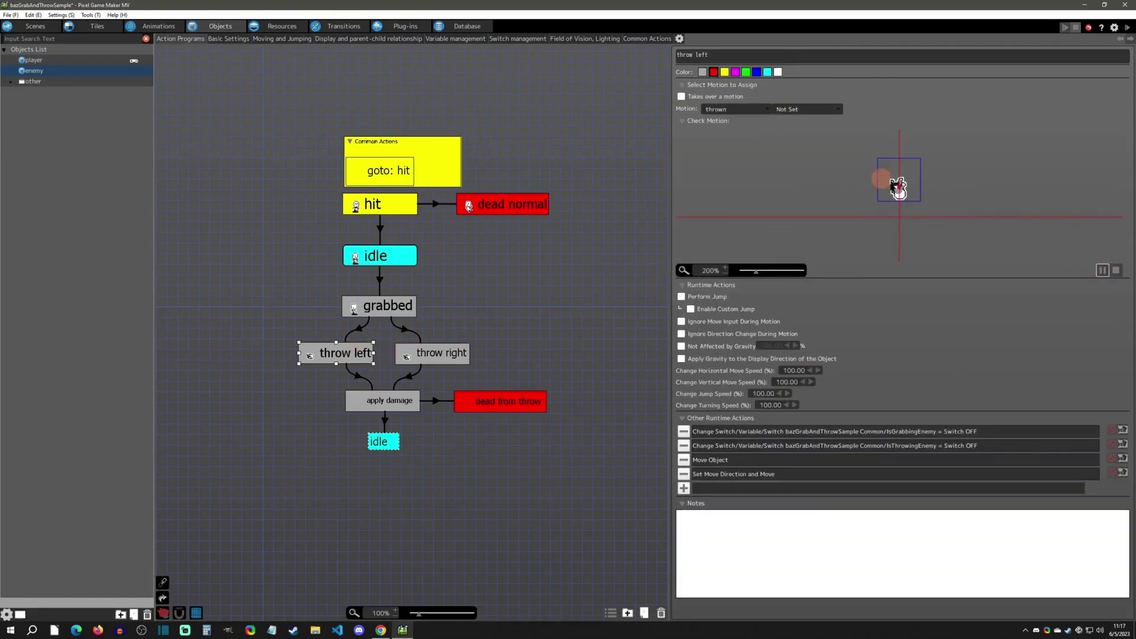
click(1102, 270)
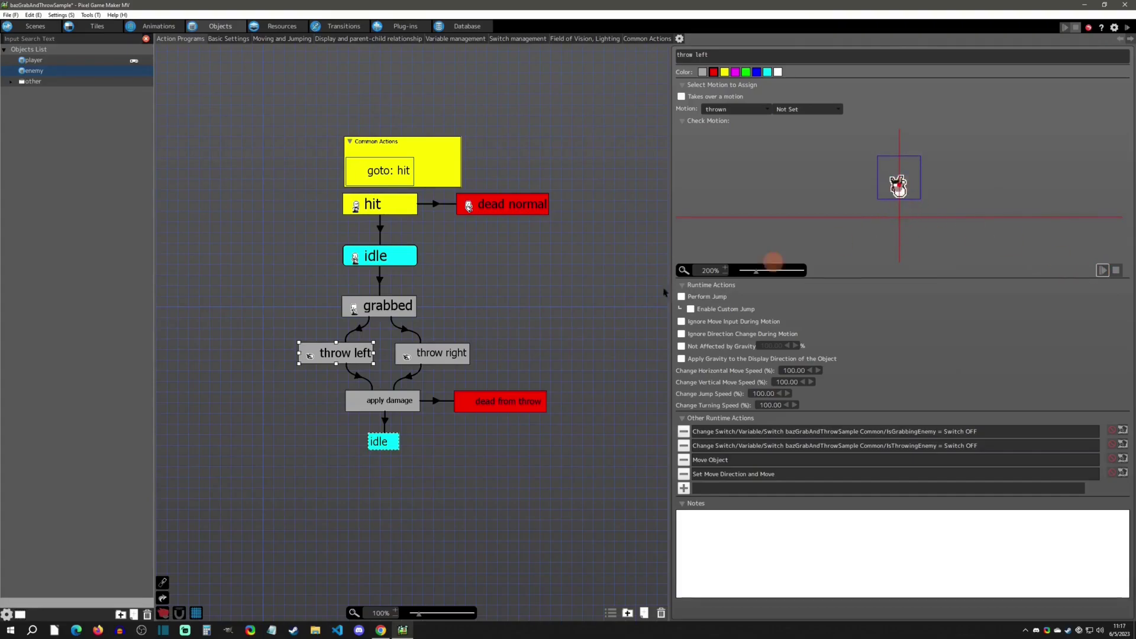
- Inspect the Invincibility switch runtime action of the enemy's apply damage action
click(374, 406)
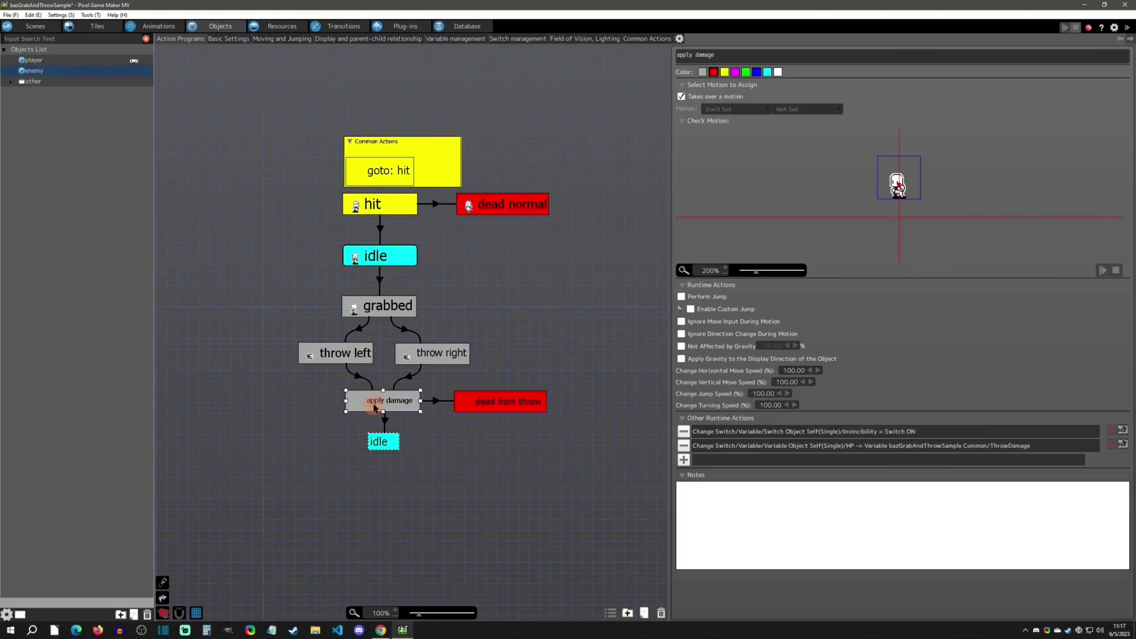
double_click(858, 432)
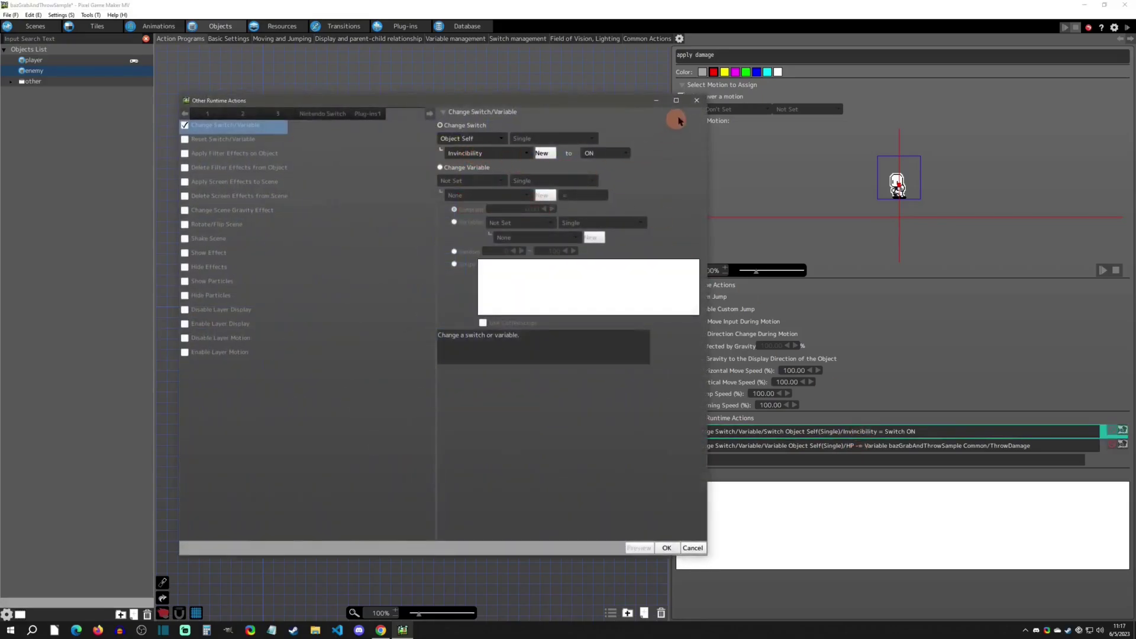
click(696, 100)
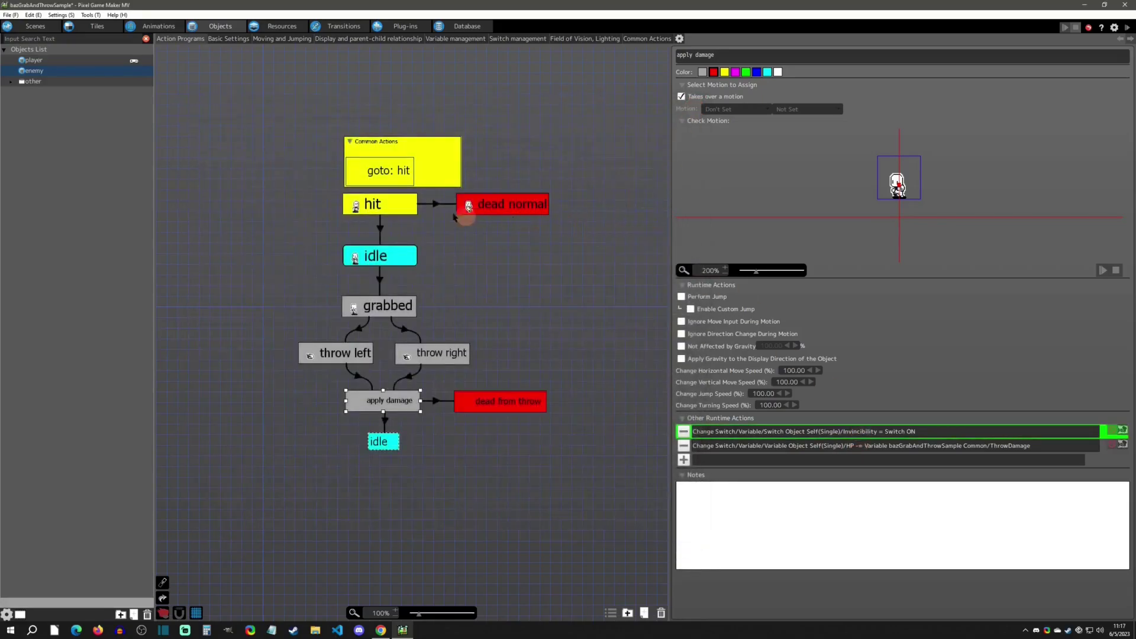
- Open the scene and paste another copy of the enemy near the room's lower floor edge
click(36, 26)
click(680, 319)
key(ctrl+v)
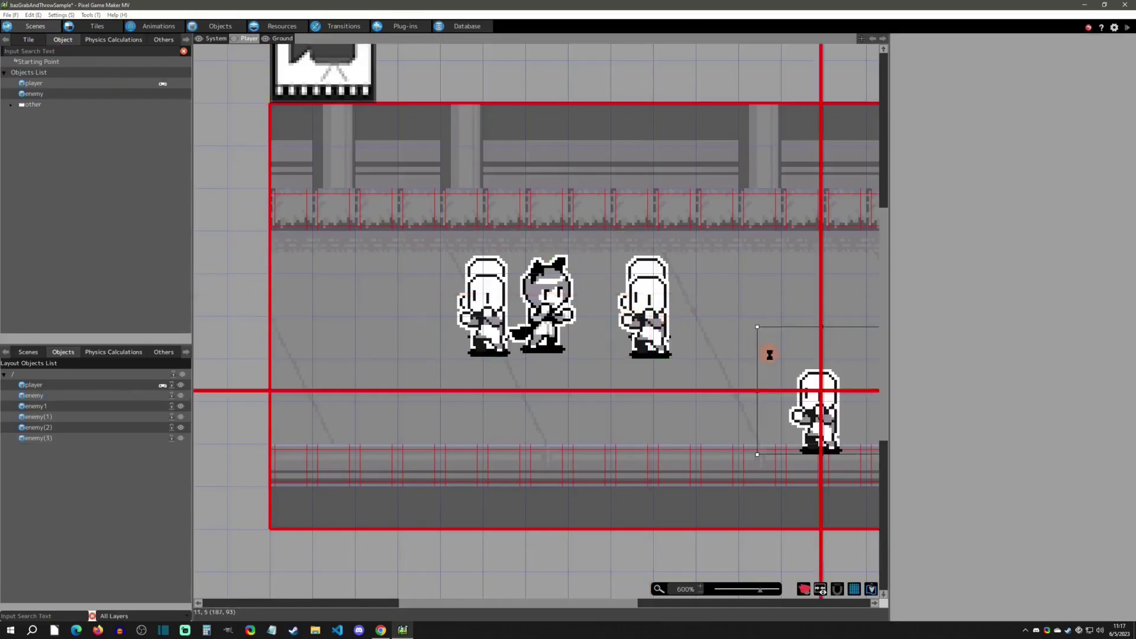
- Move the new enemy copy to about X 161, Y 121 in the scene and test-play throwing it
drag(840, 365, 719, 337)
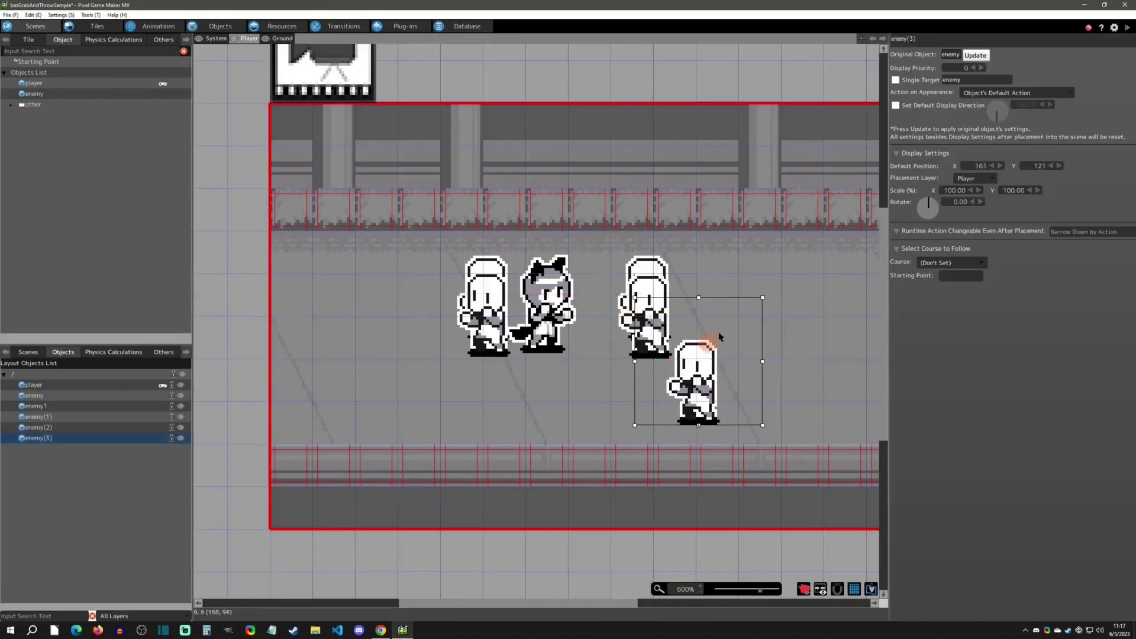
click(1127, 27)
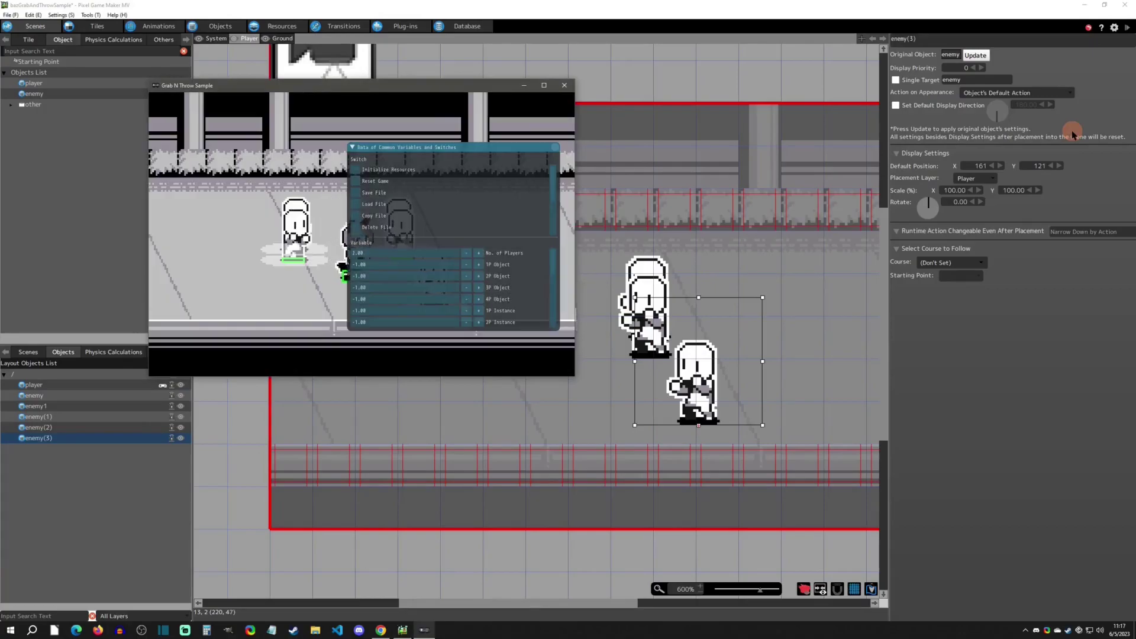
click(535, 164)
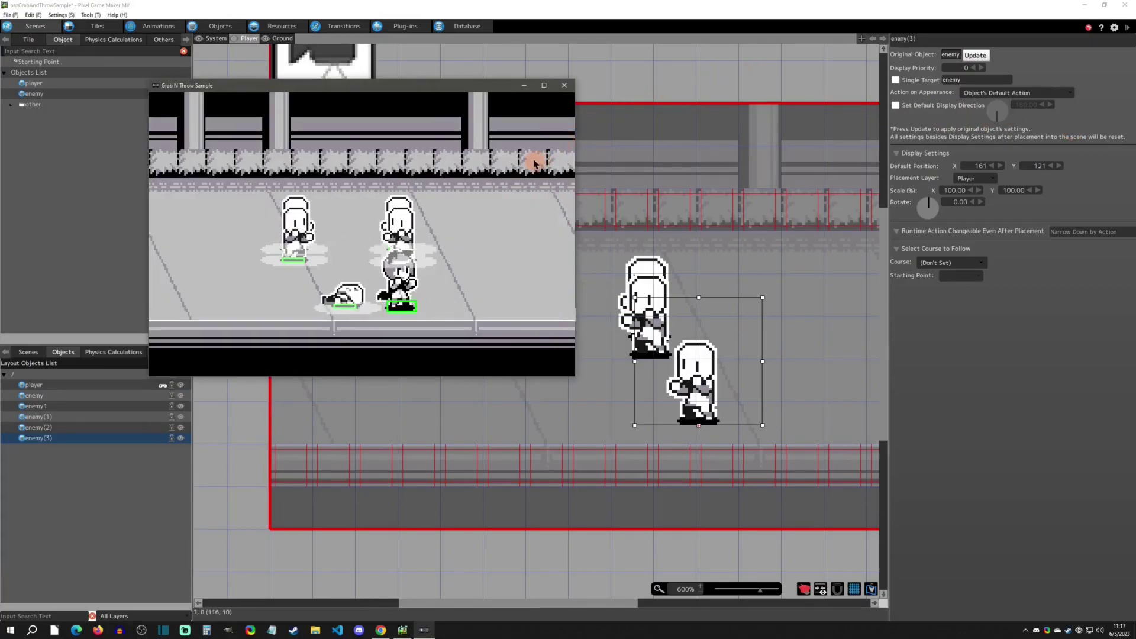
click(564, 84)
- Inspect the HP-reducing Change Switch/Variable runtime action of the enemy's apply damage action
click(220, 26)
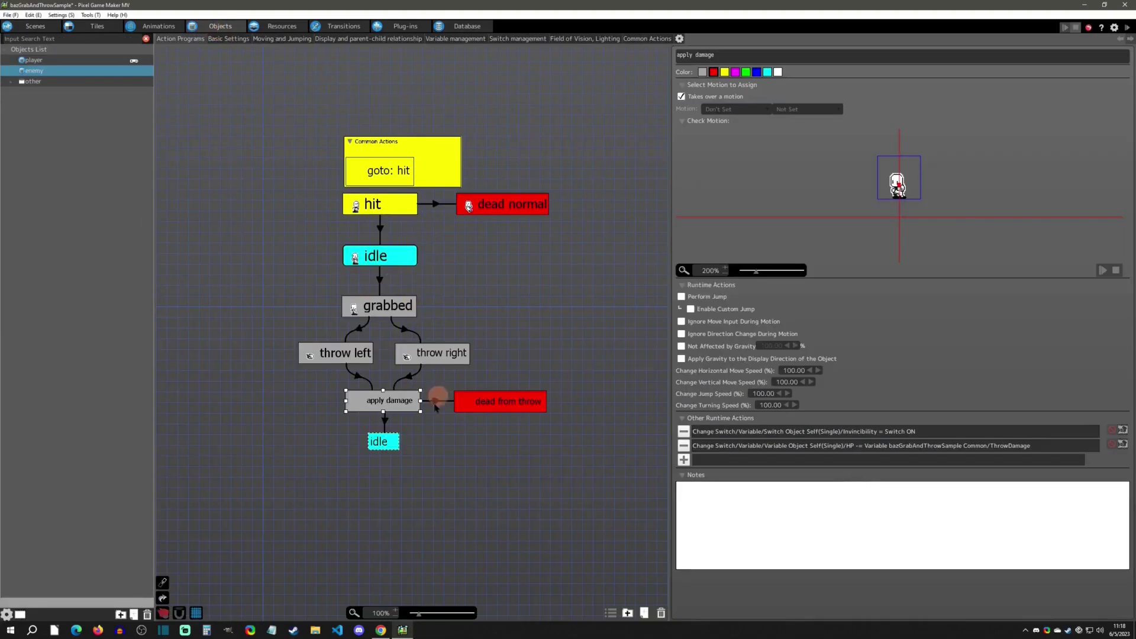
click(868, 435)
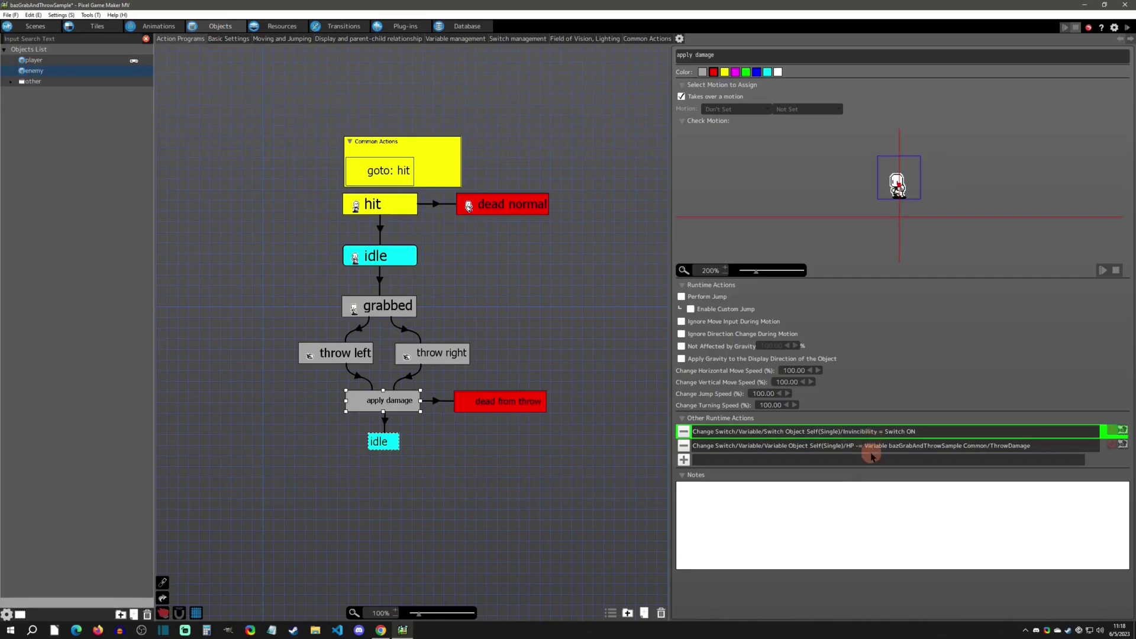
double_click(873, 445)
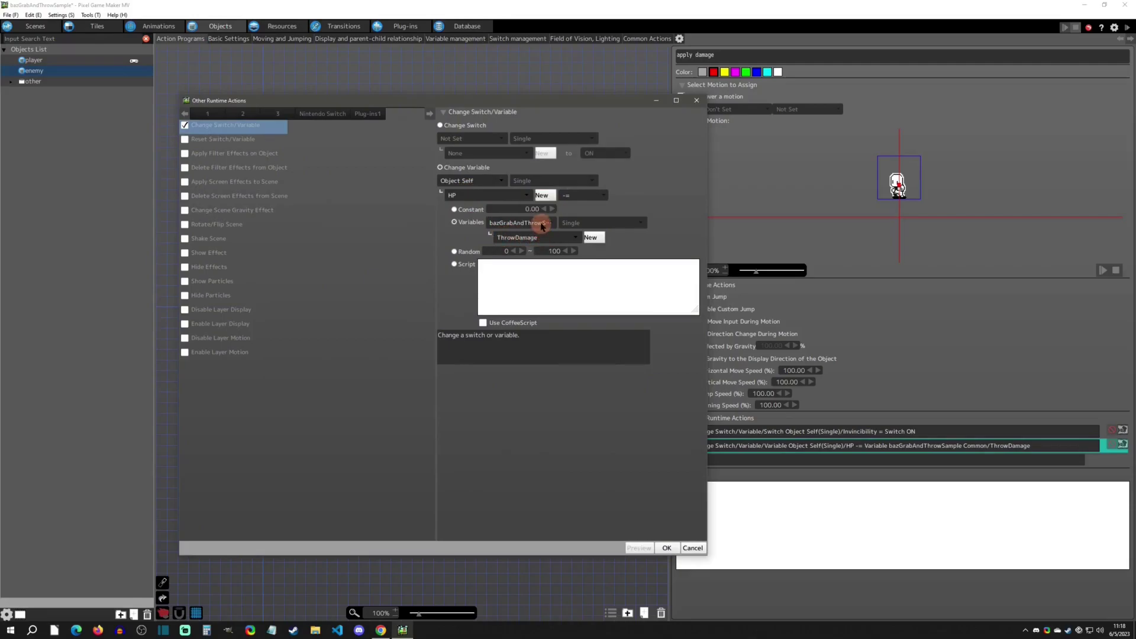
click(696, 100)
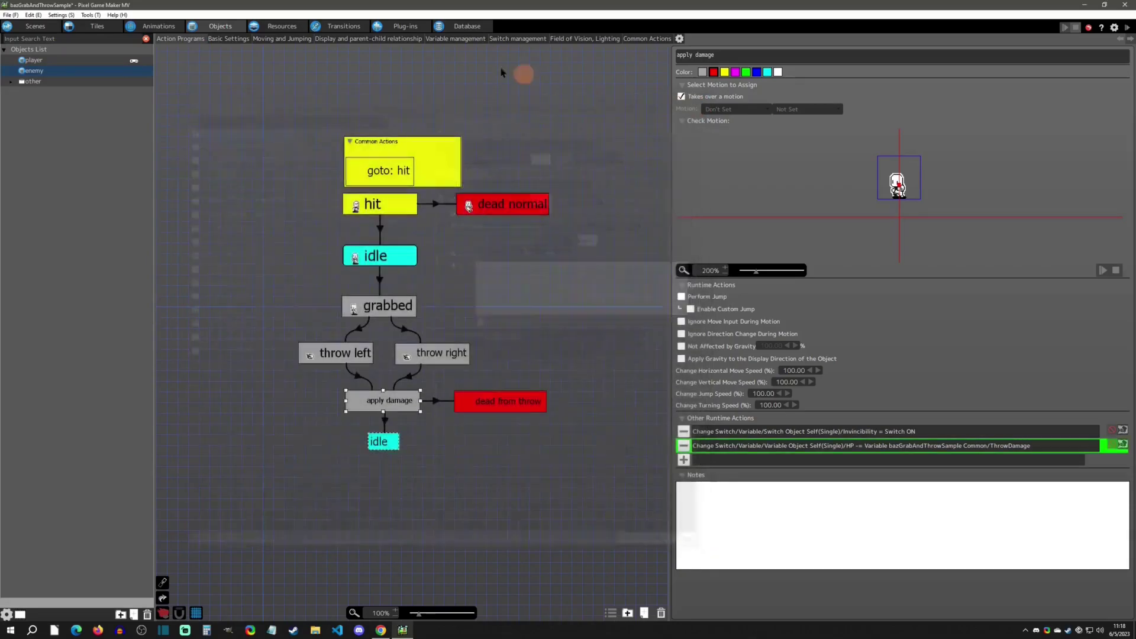
- Check the ThrowDamage project variable's settings, and return to the enemy's apply damage runtime action that uses it
click(302, 28)
click(73, 87)
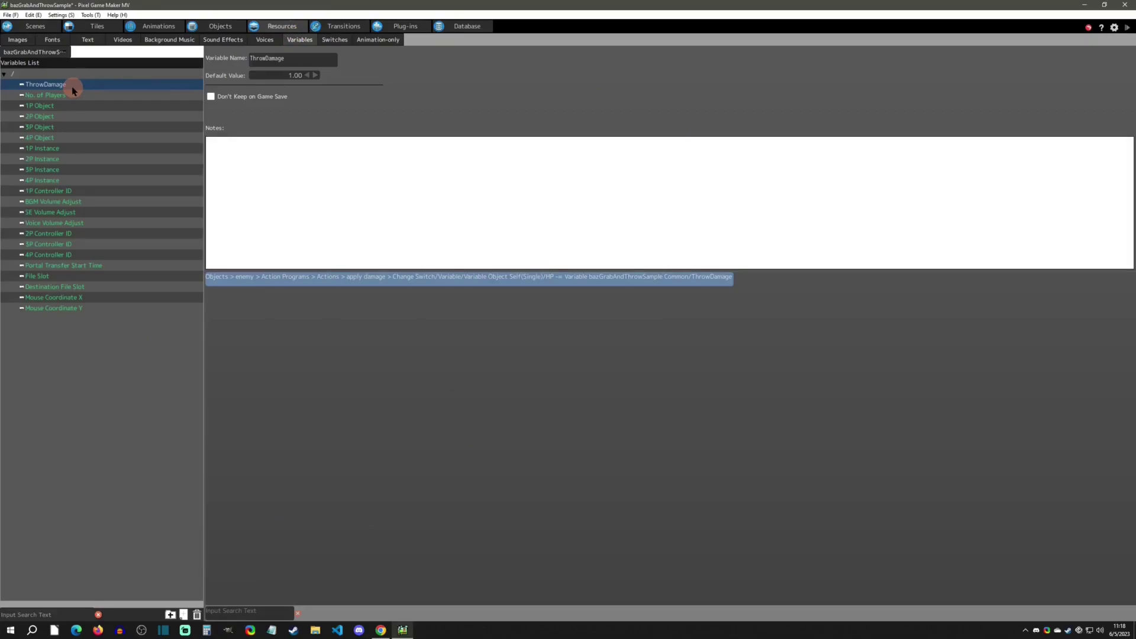
click(219, 26)
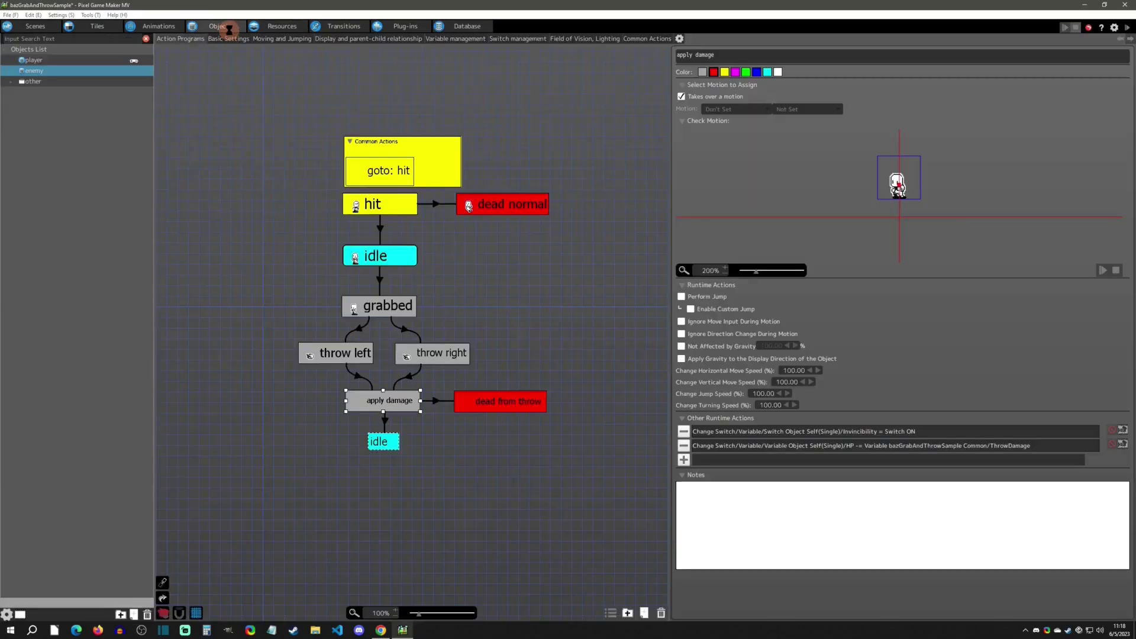
click(870, 446)
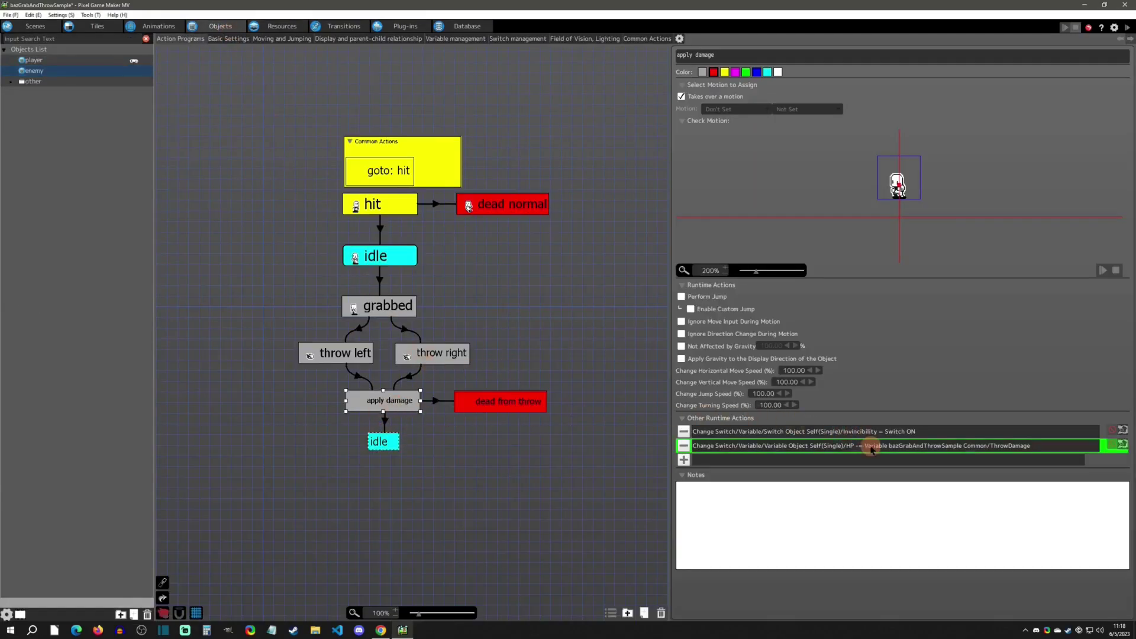
- Inspect the time condition on the enemy's apply damage-to-idle link, and view the linked idle action
click(391, 421)
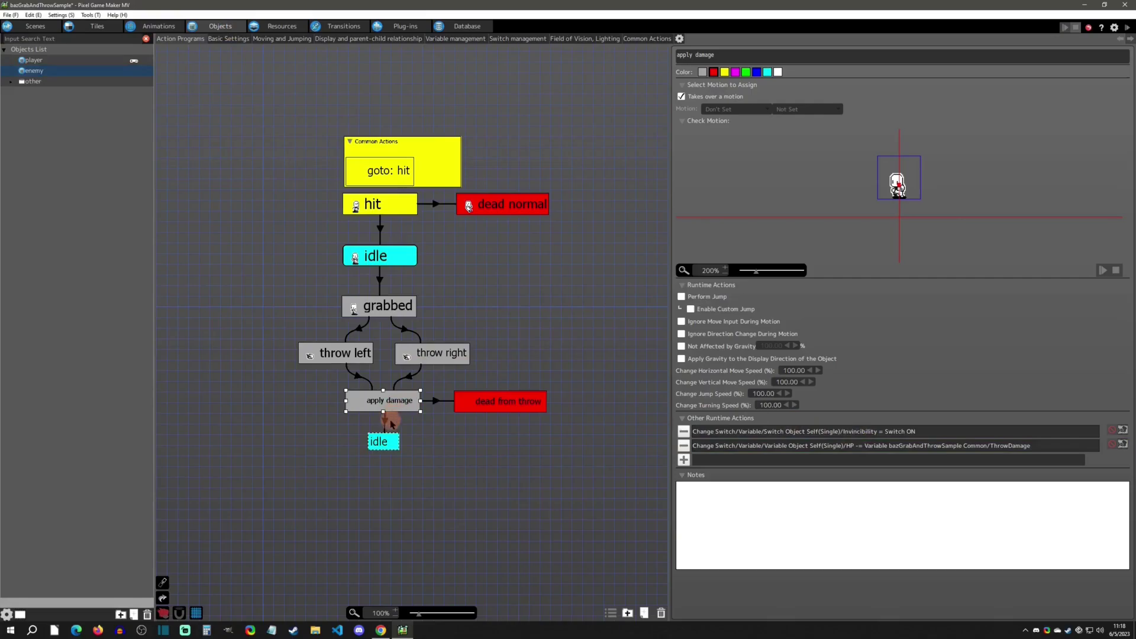
double_click(714, 217)
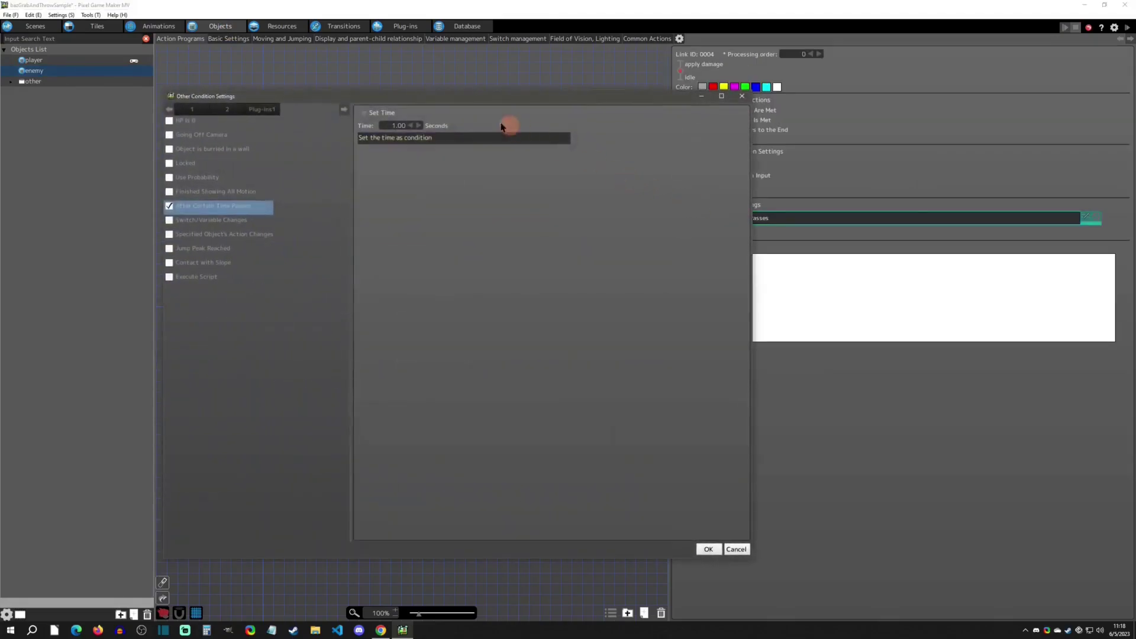
click(742, 96)
click(390, 446)
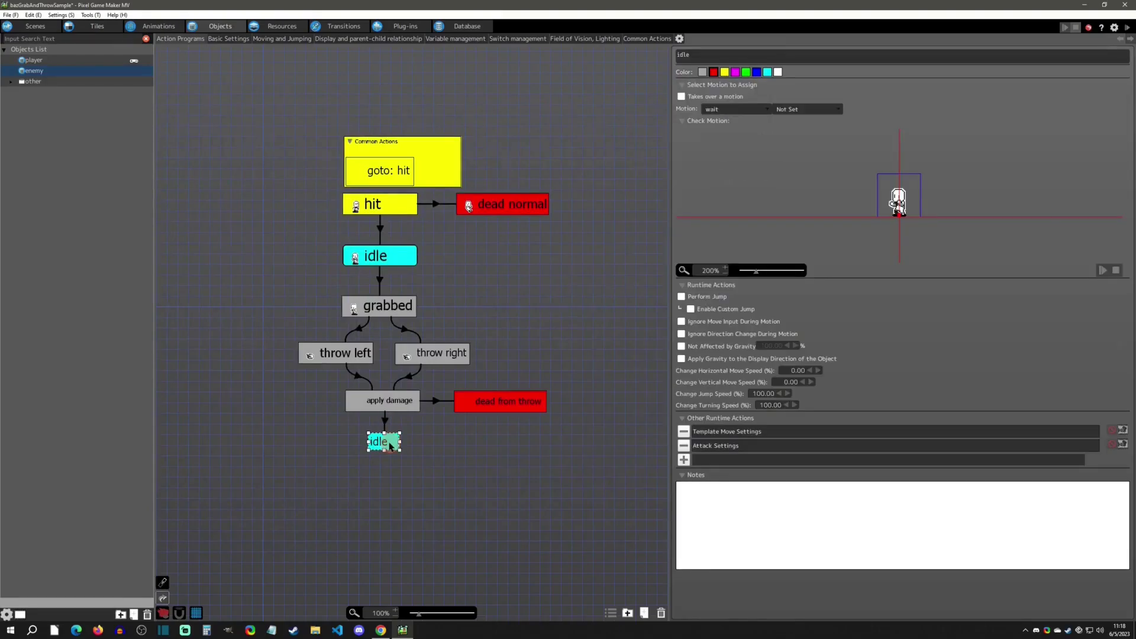
- Review the enemy's dead from throw action and its Destroy Object runtime action
click(437, 403)
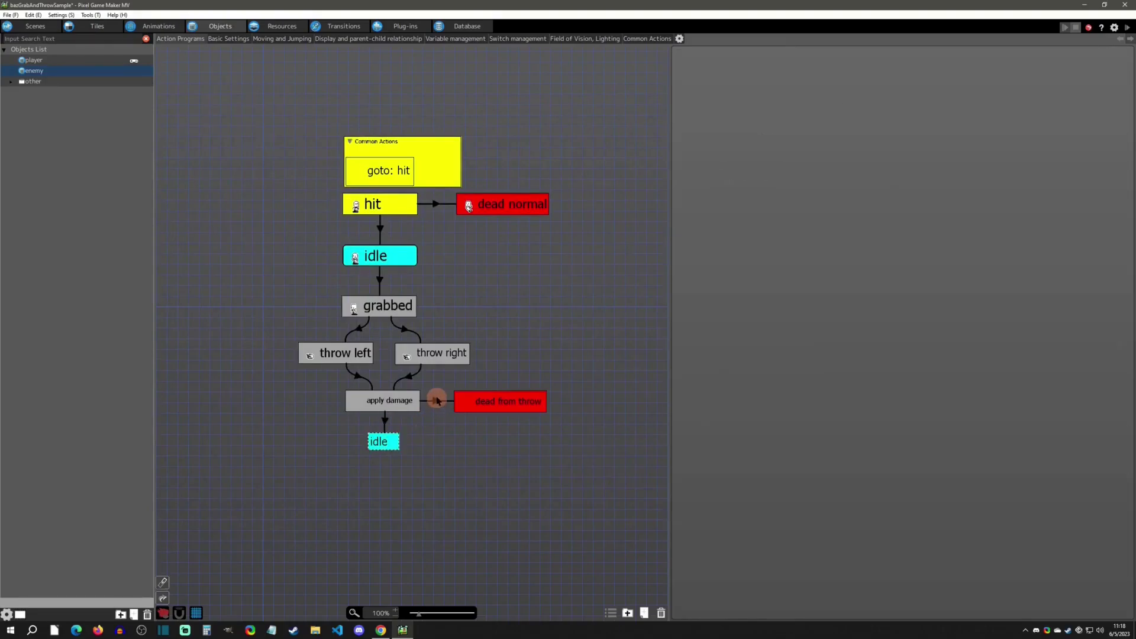
click(505, 399)
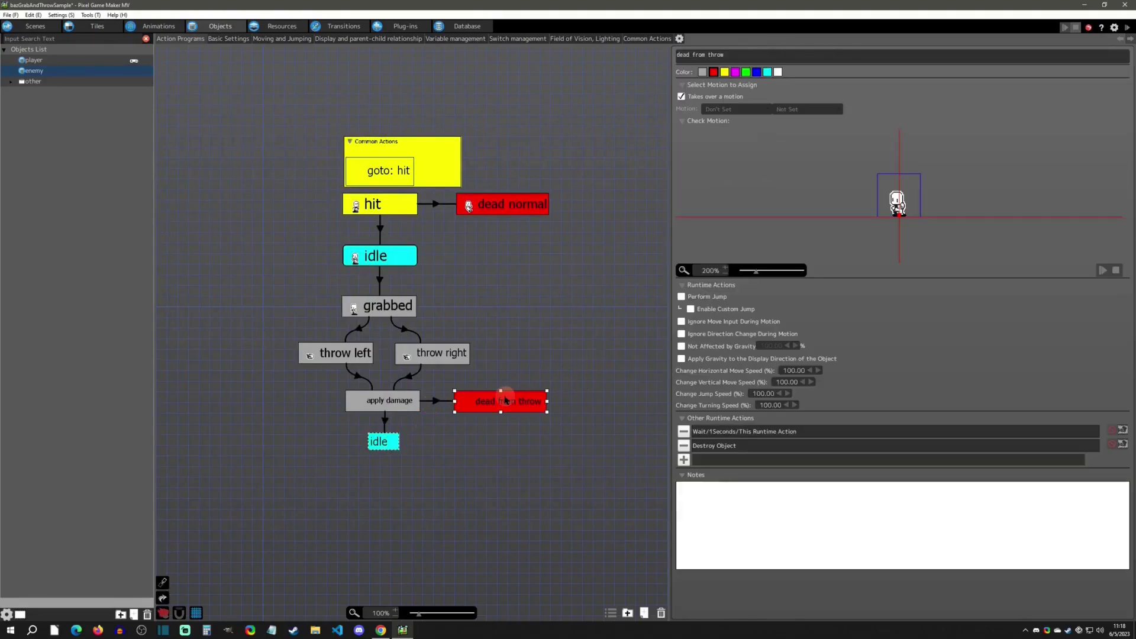
click(745, 445)
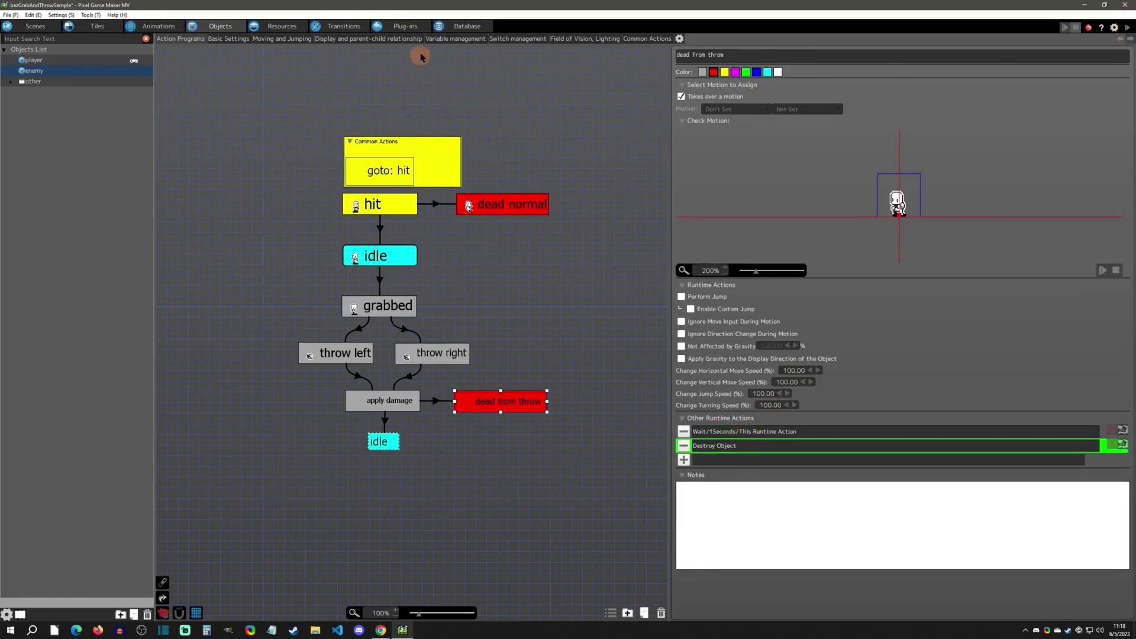
- Check the enemy's grabDetection field of vision settings, and return to its action programs
click(614, 39)
click(202, 65)
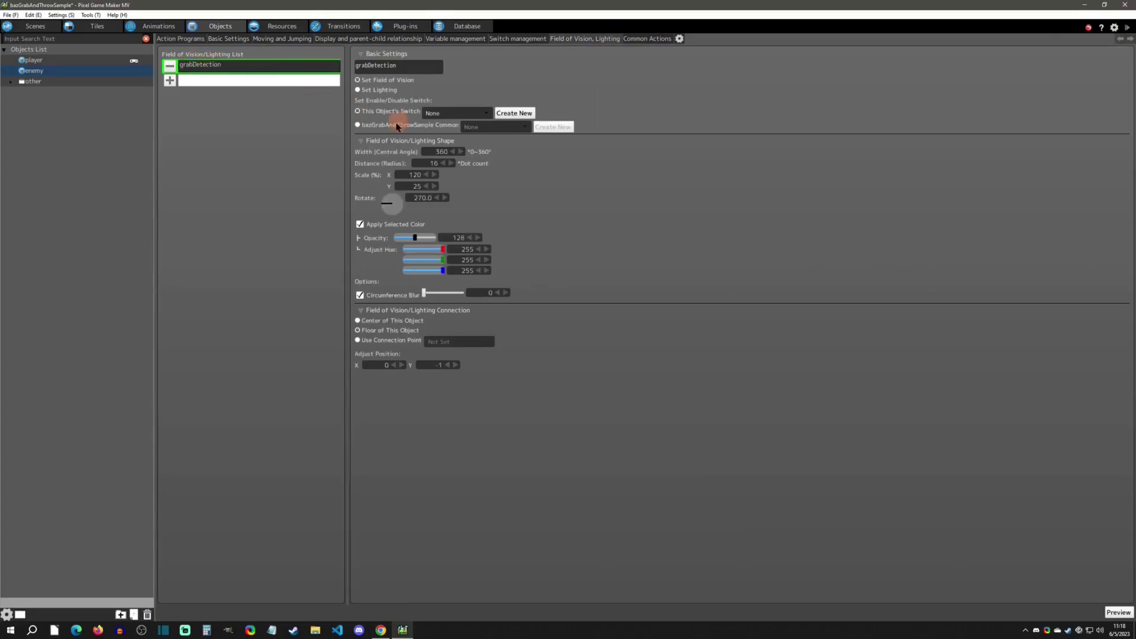
click(181, 39)
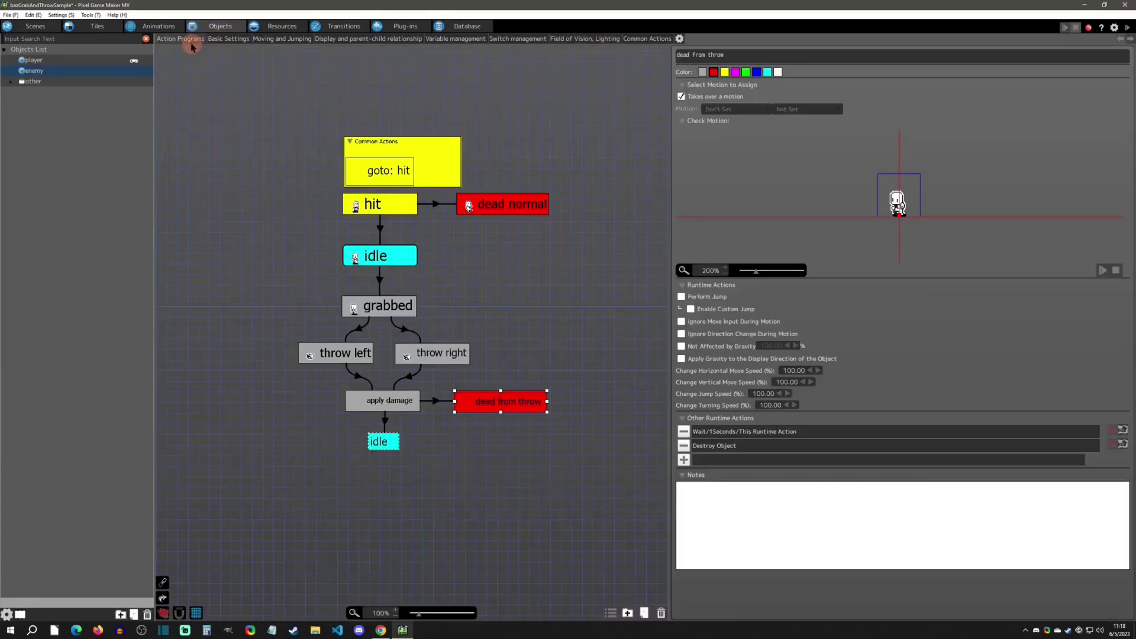
- Test-play the game with the detection outlines hidden, grabbing and throwing the lone lower enemy, and close the game
click(1126, 27)
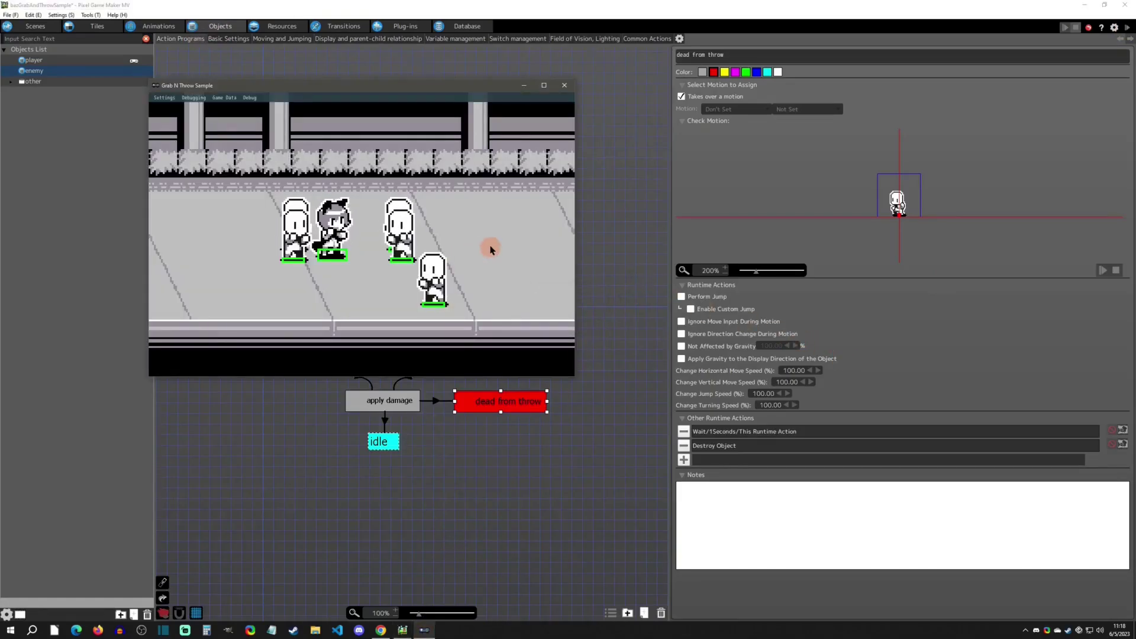
click(195, 98)
click(205, 124)
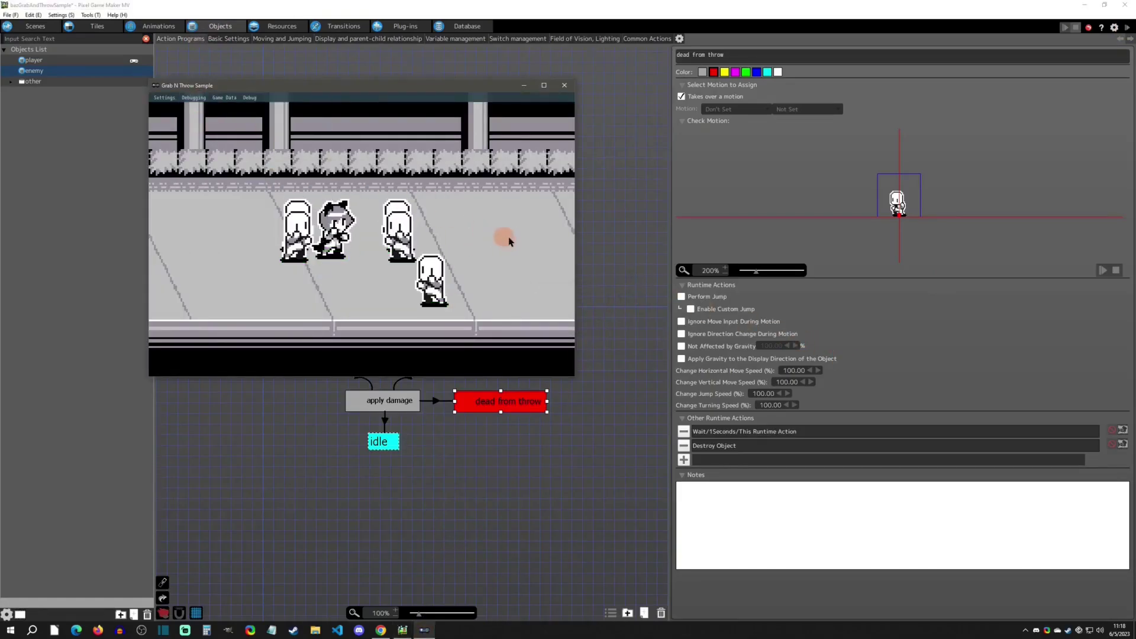
key(Down)
key(Right)
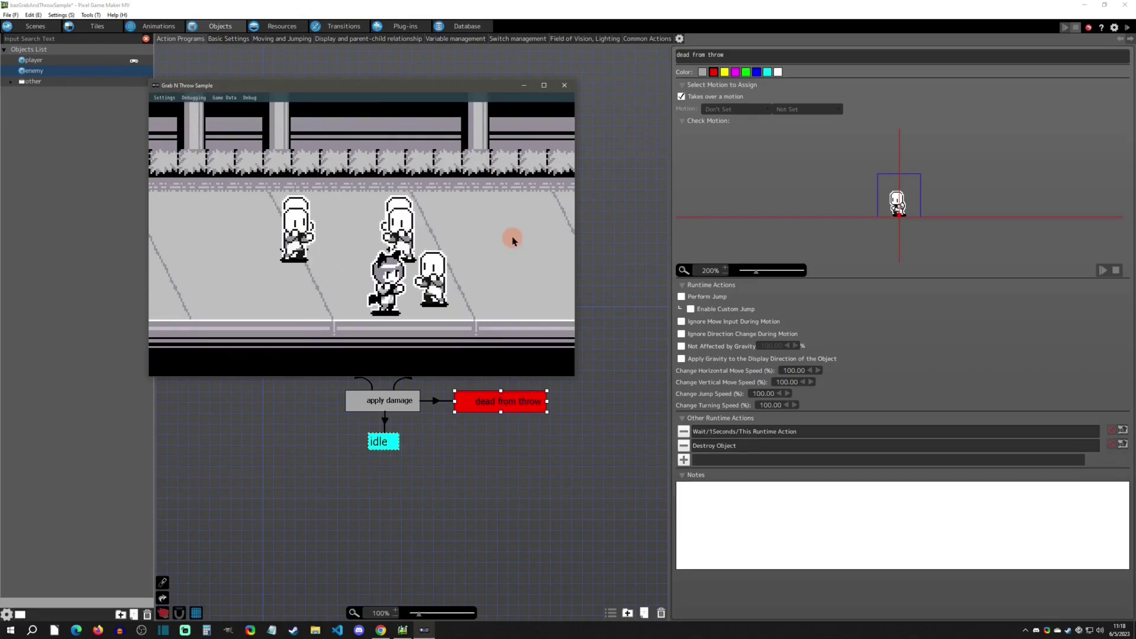
key(z)
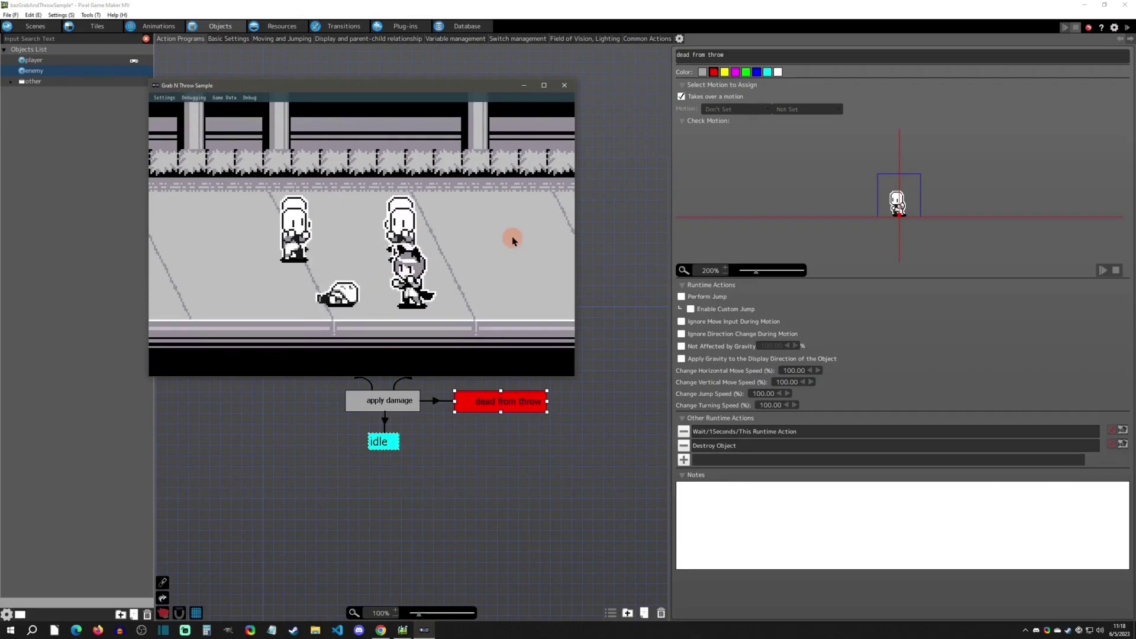
key(Left)
key(z)
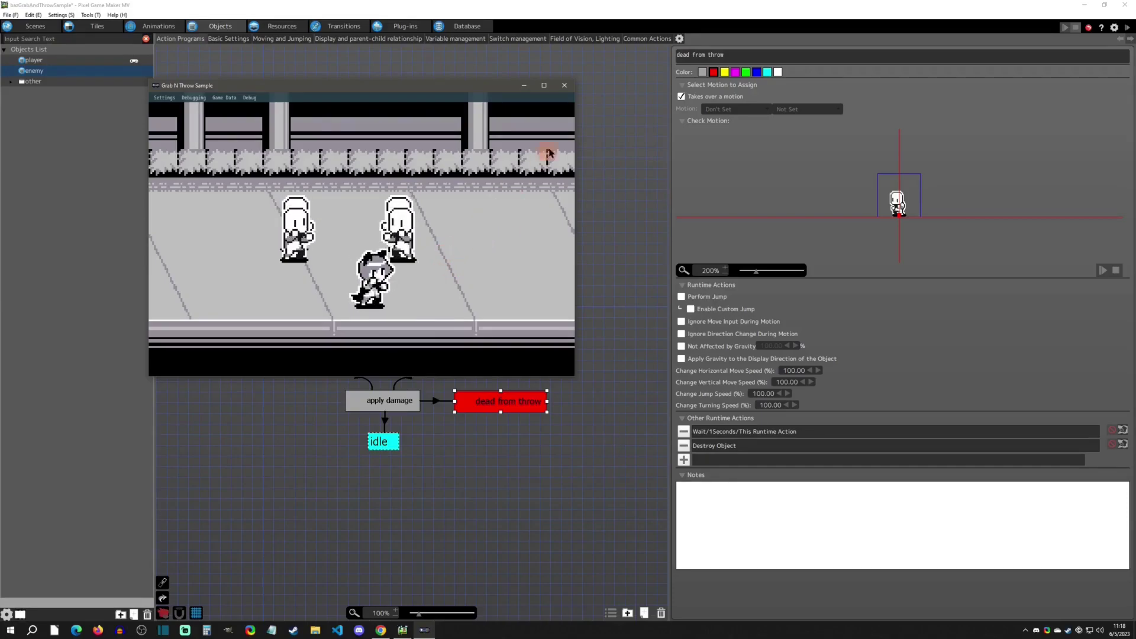
click(566, 87)
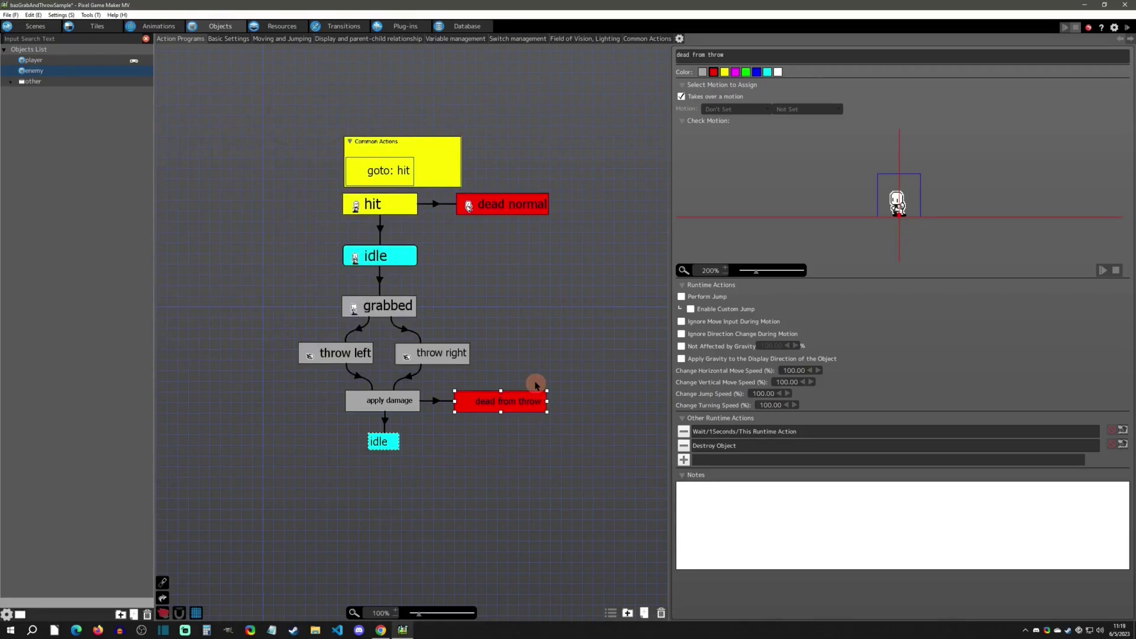
- Run another test play, throwing the upper enemies into each other, and close the game
click(1127, 27)
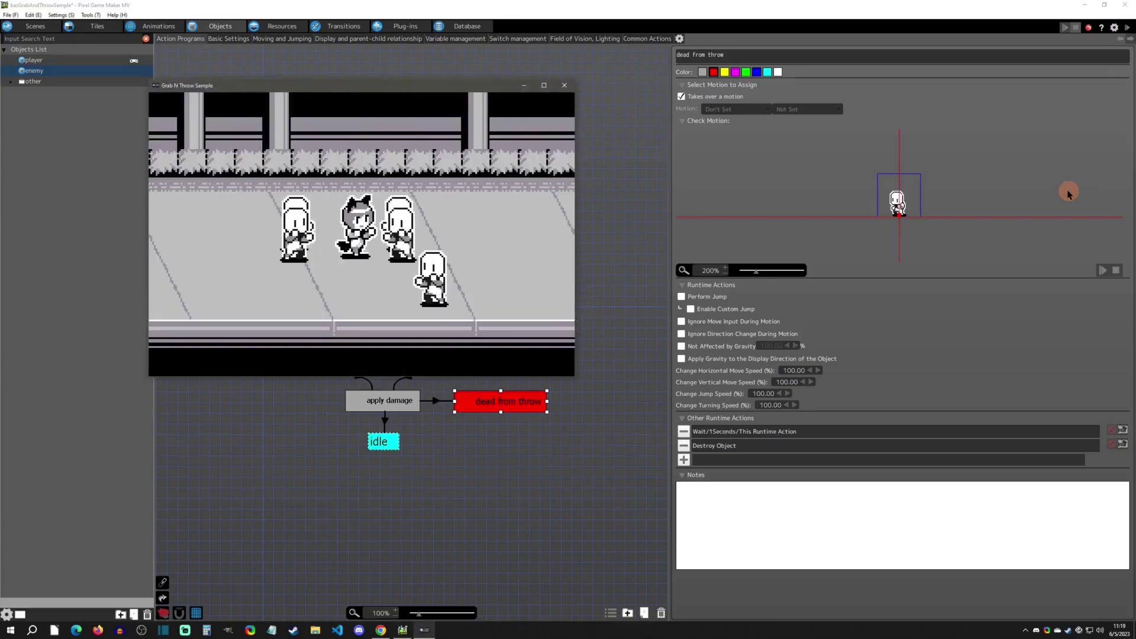
key(Right)
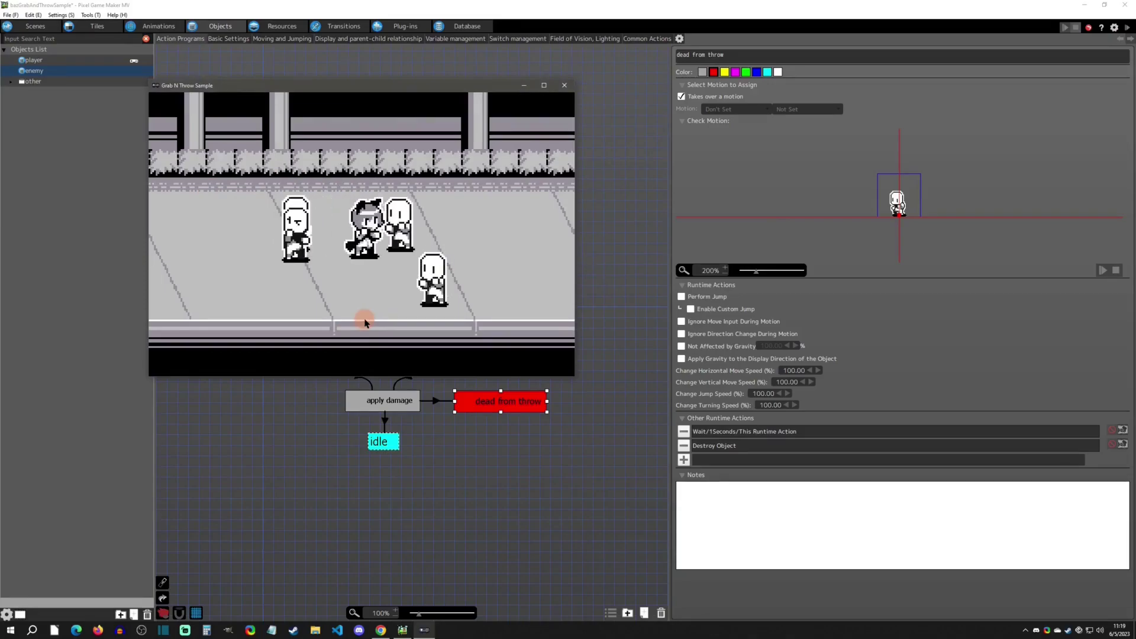
key(Left)
key(Right)
key(z)
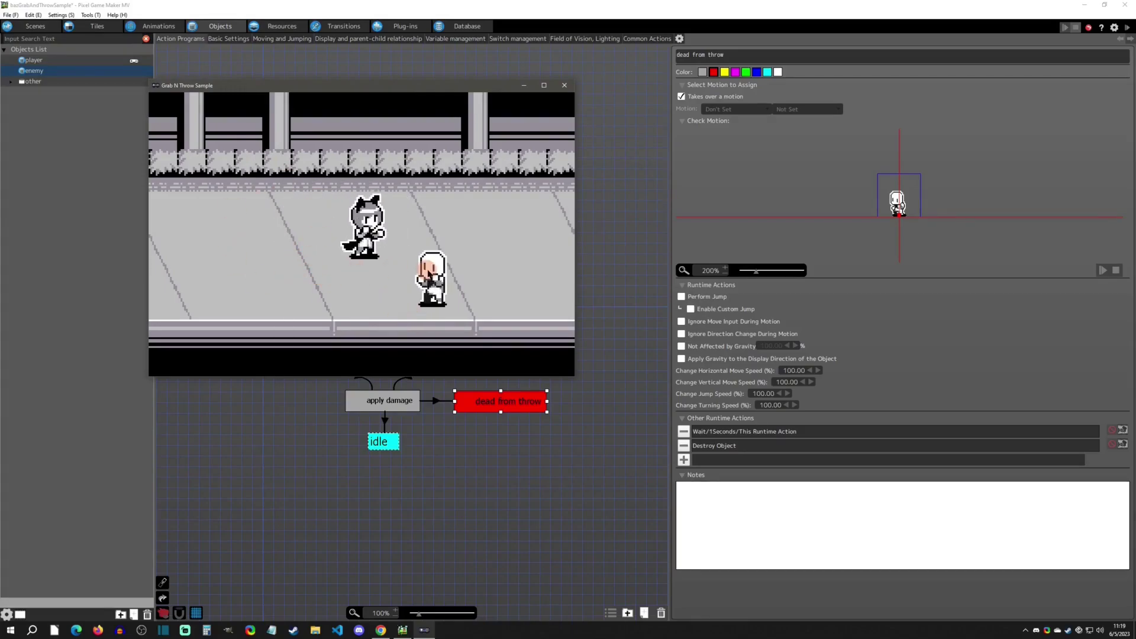
click(457, 226)
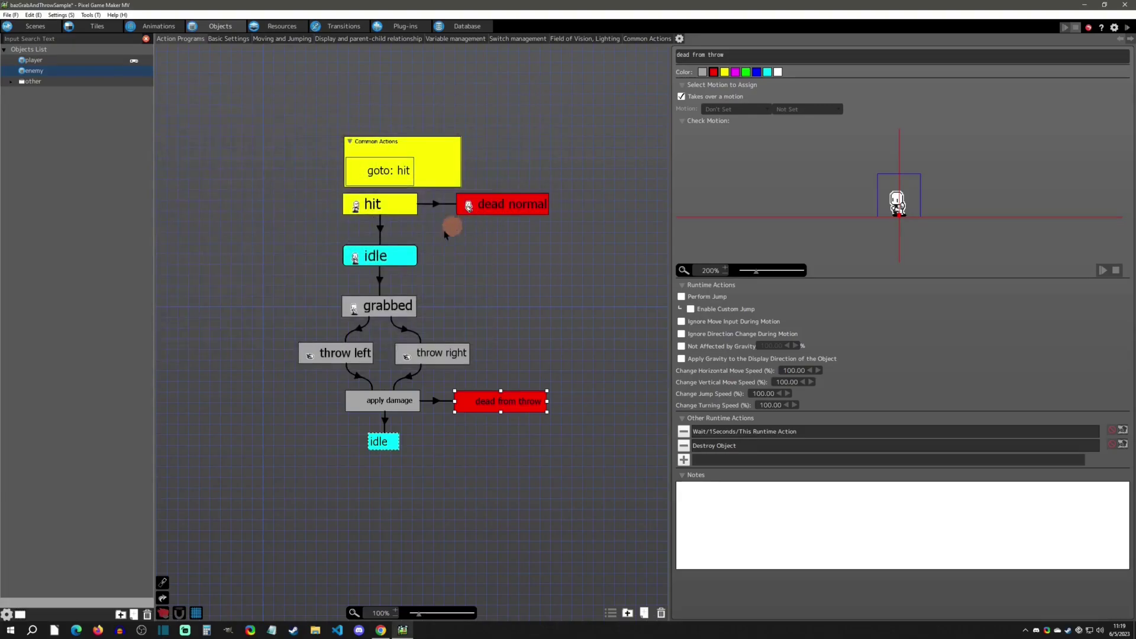
- Inspect the Attack Settings runtime action of the enemy's grabbed action
click(406, 412)
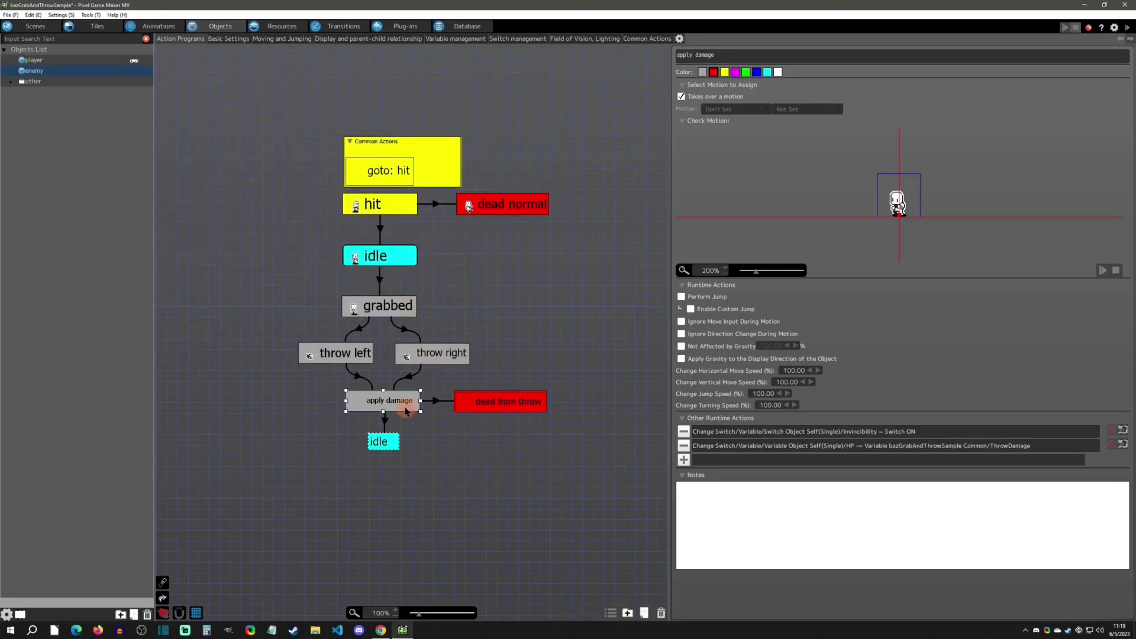
click(379, 308)
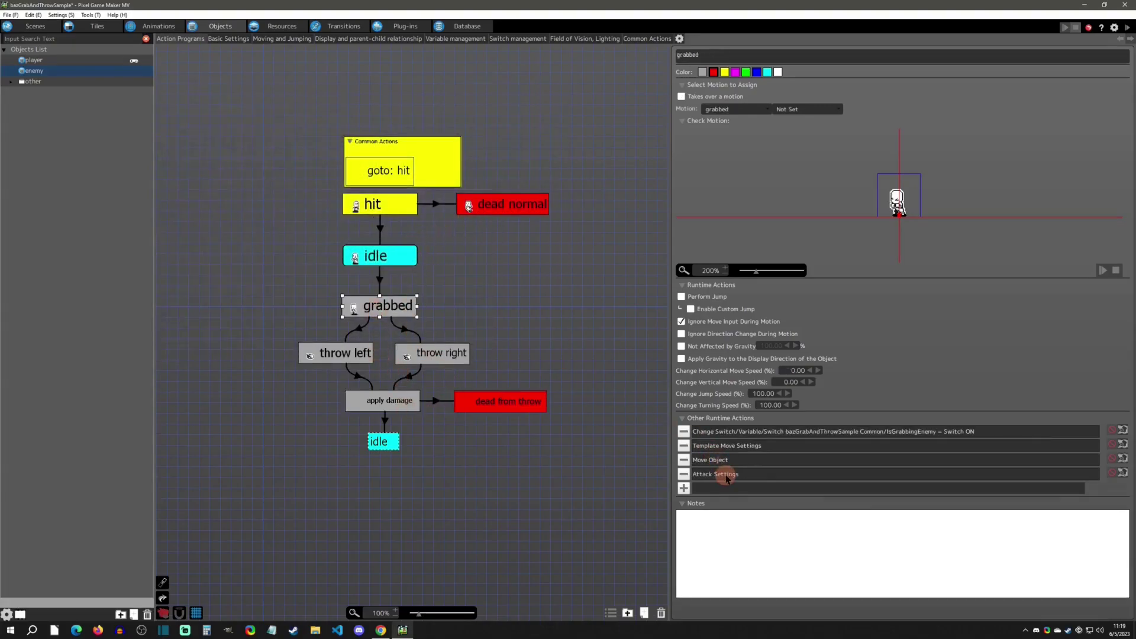
double_click(727, 473)
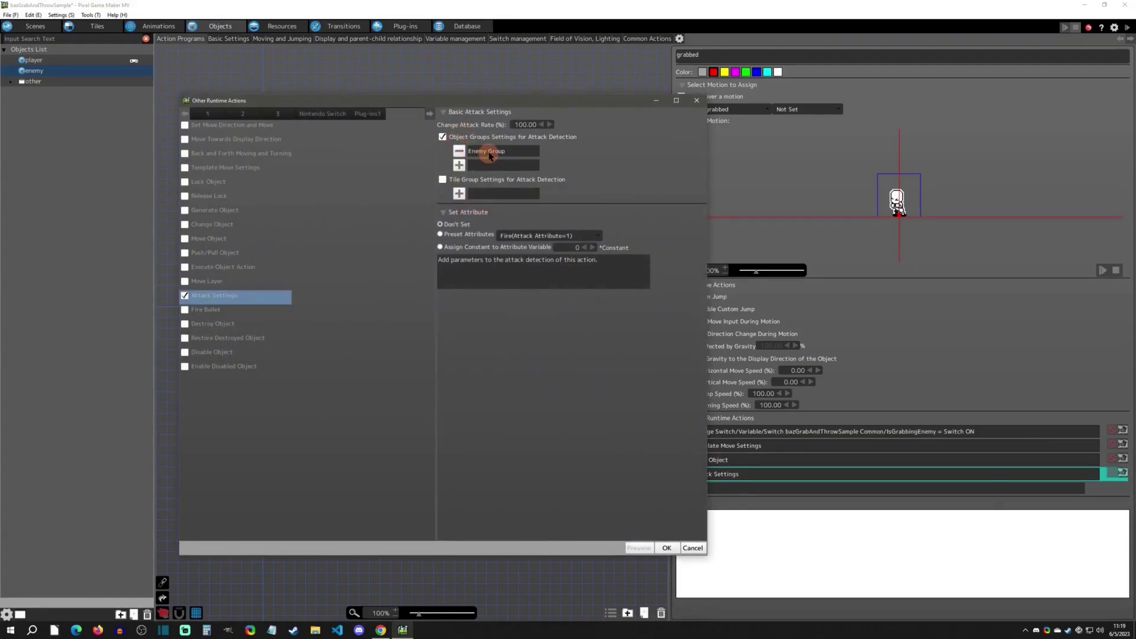
click(697, 100)
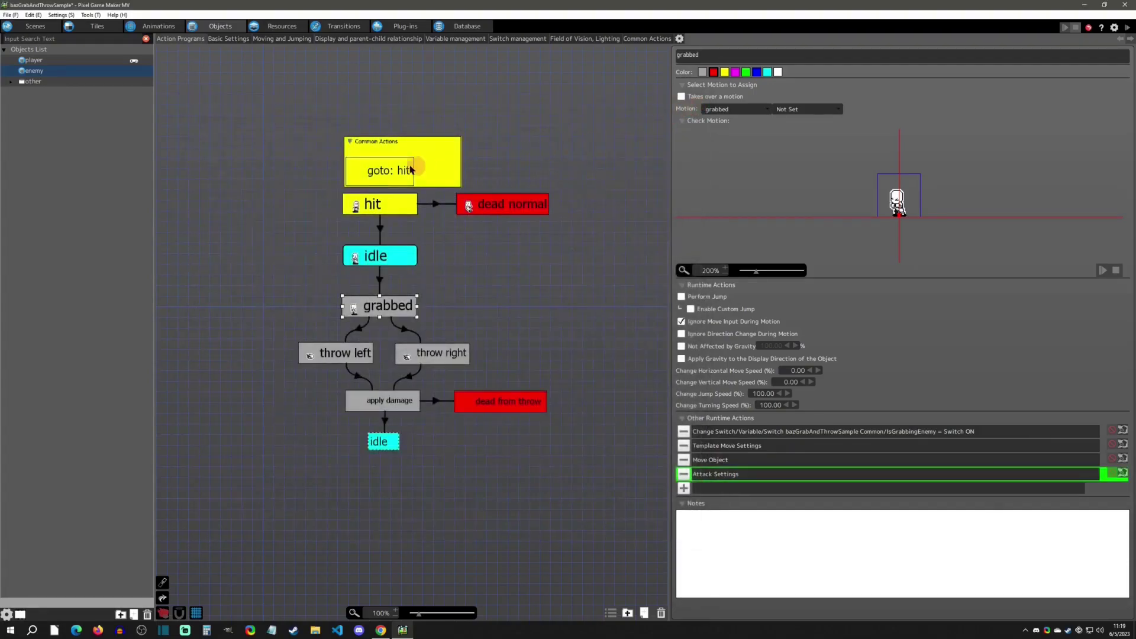
- Review the enemy's goto: hit common action and its Hit an Attack Detection condition
click(382, 174)
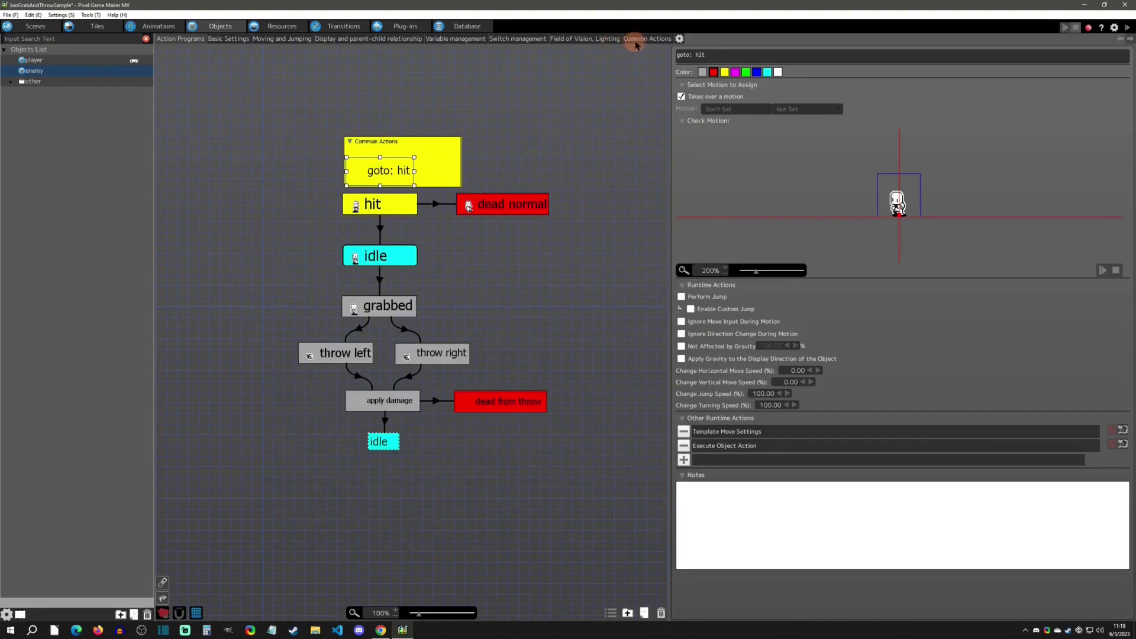
click(642, 40)
double_click(437, 216)
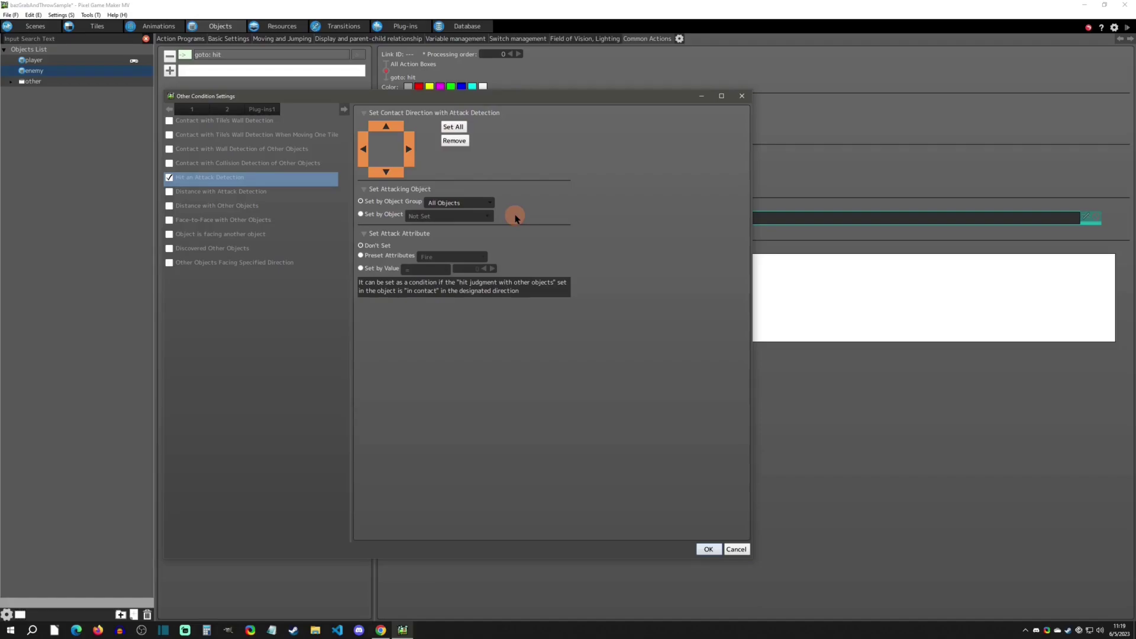
click(708, 549)
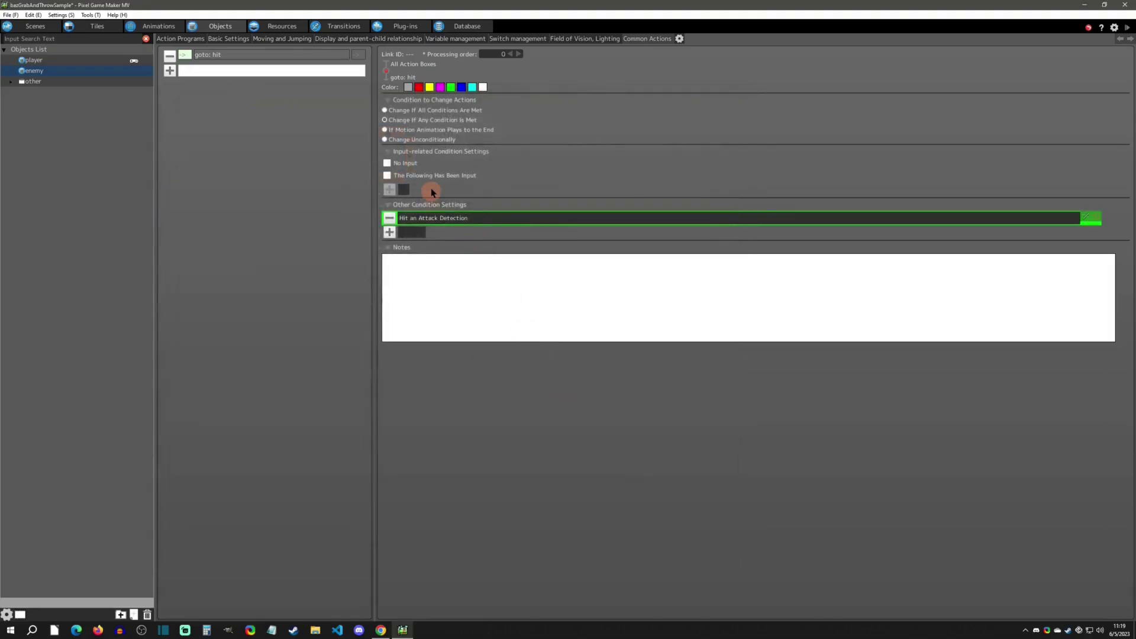
- Inspect the attack detection condition, action settings and return link of the enemy's goto: hit common action
double_click(414, 219)
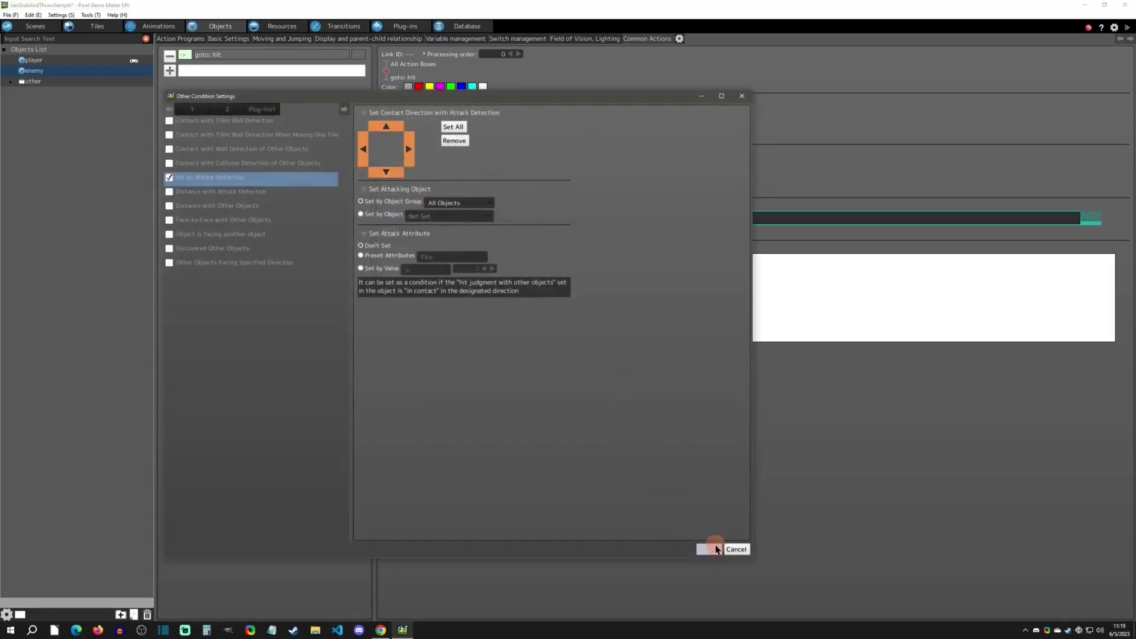
click(713, 549)
click(216, 55)
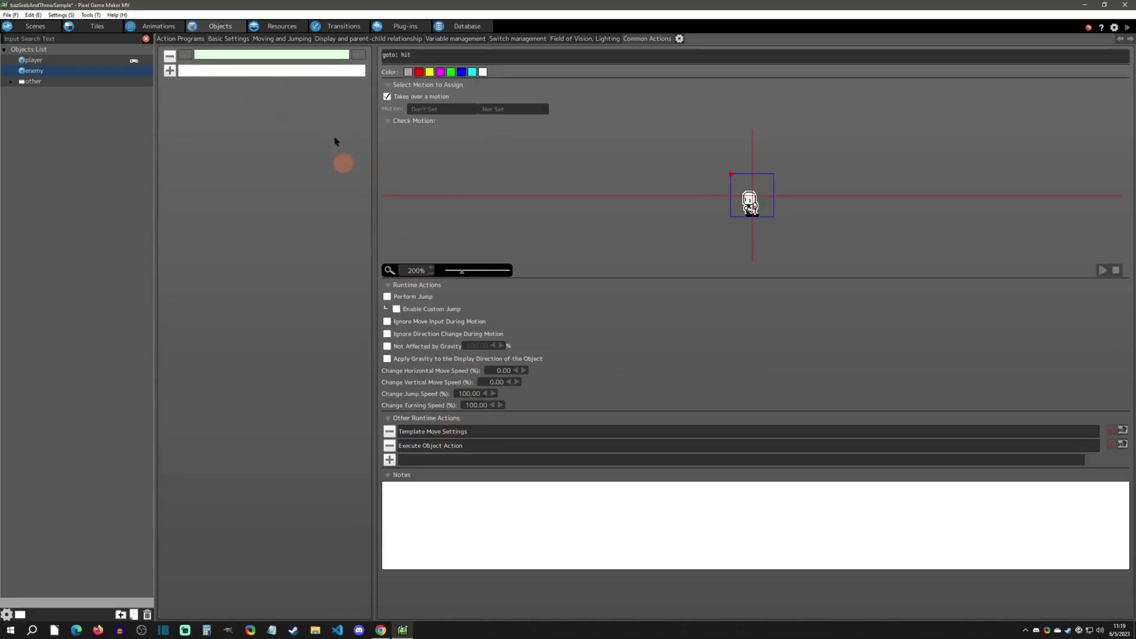
click(358, 55)
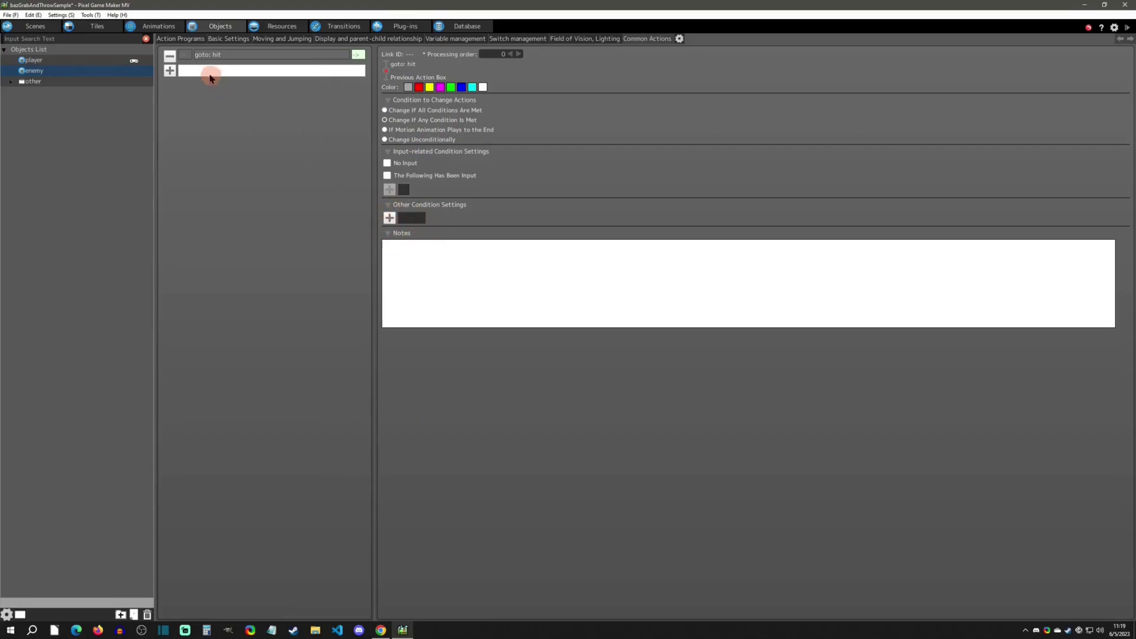
- Inspect the Execute Object Action runtime action of goto: hit in the enemy's action program
click(179, 41)
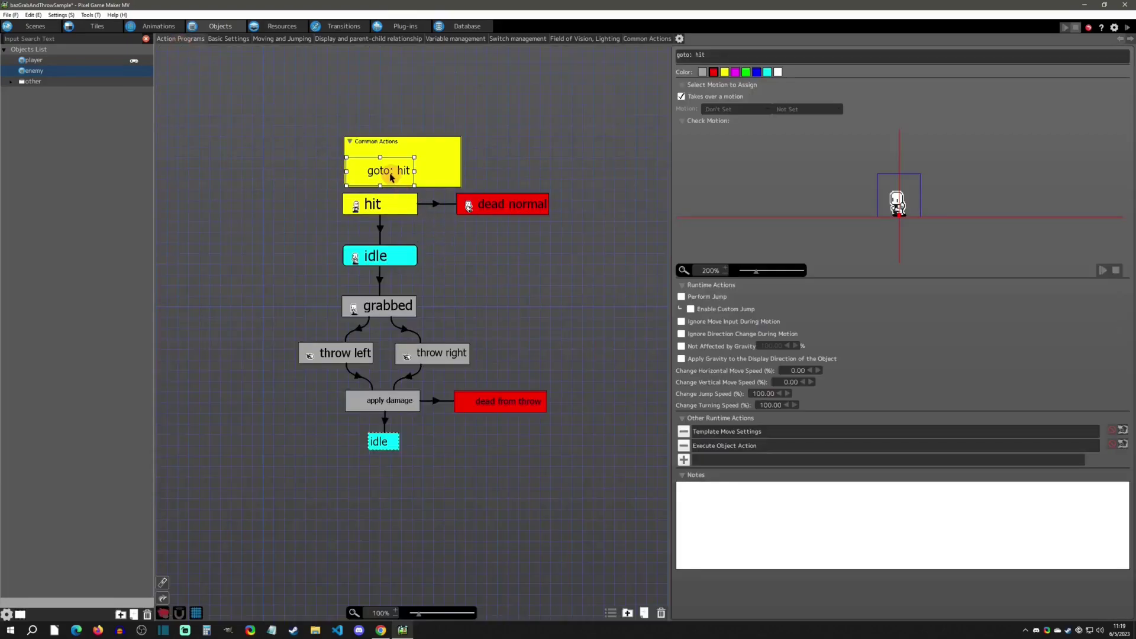
double_click(713, 447)
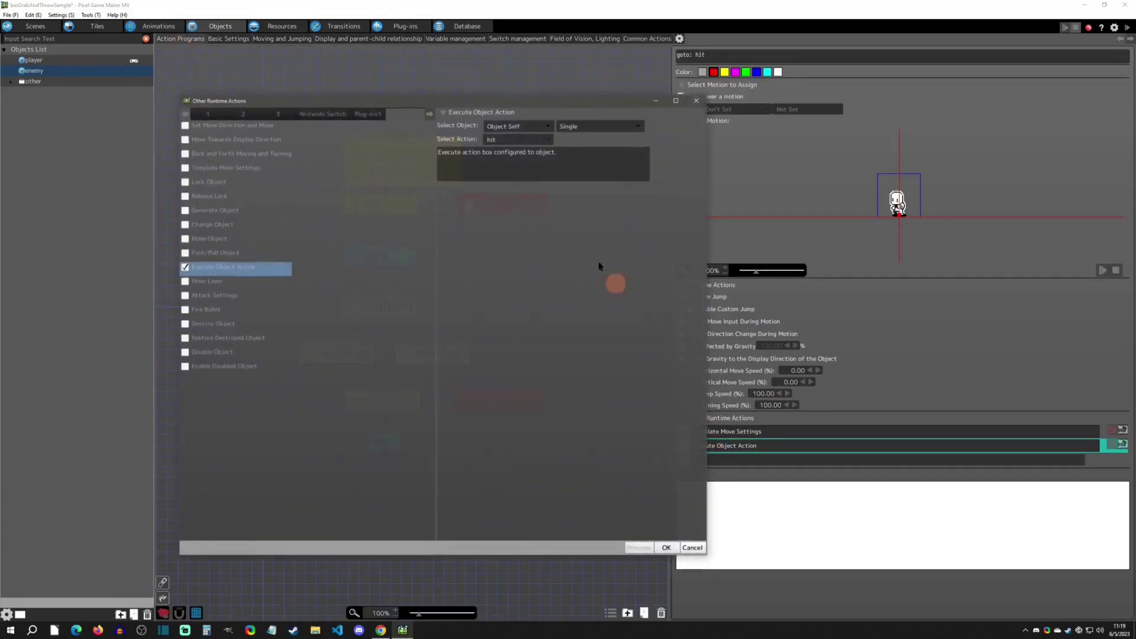
click(691, 102)
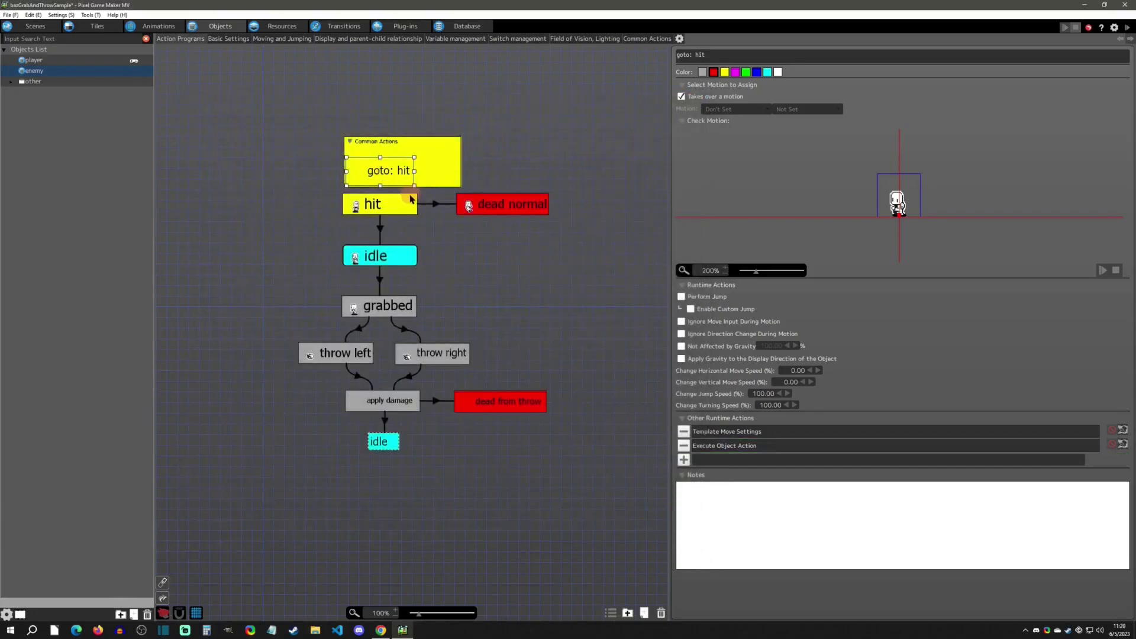
- Compare the settings of the enemy's hit, goto: hit and apply damage actions
click(402, 205)
click(379, 172)
click(377, 204)
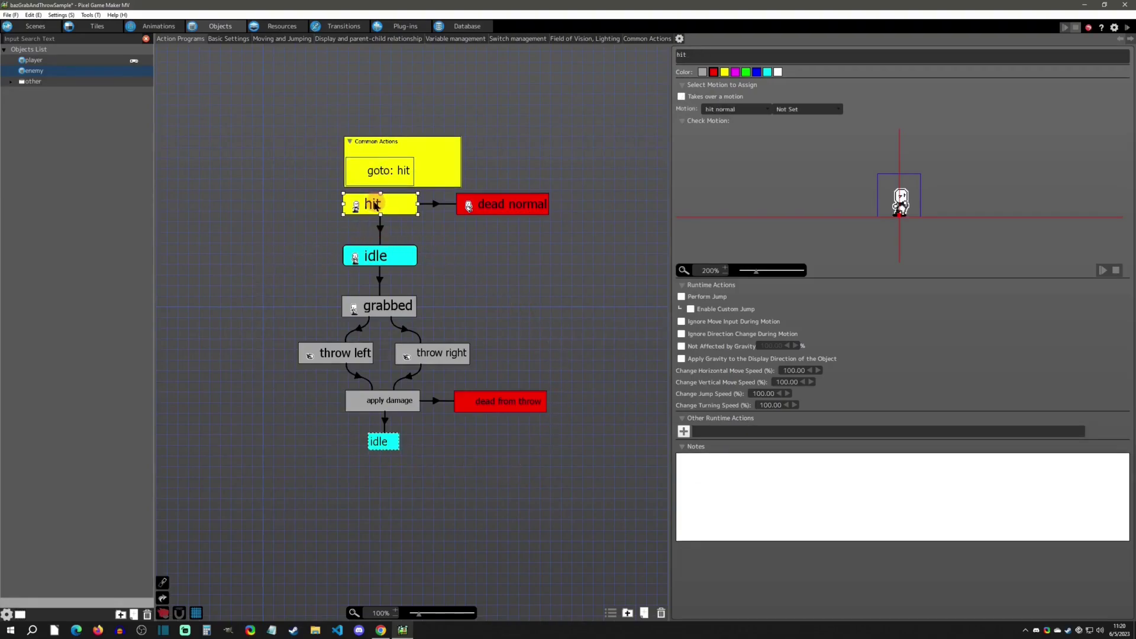
click(386, 401)
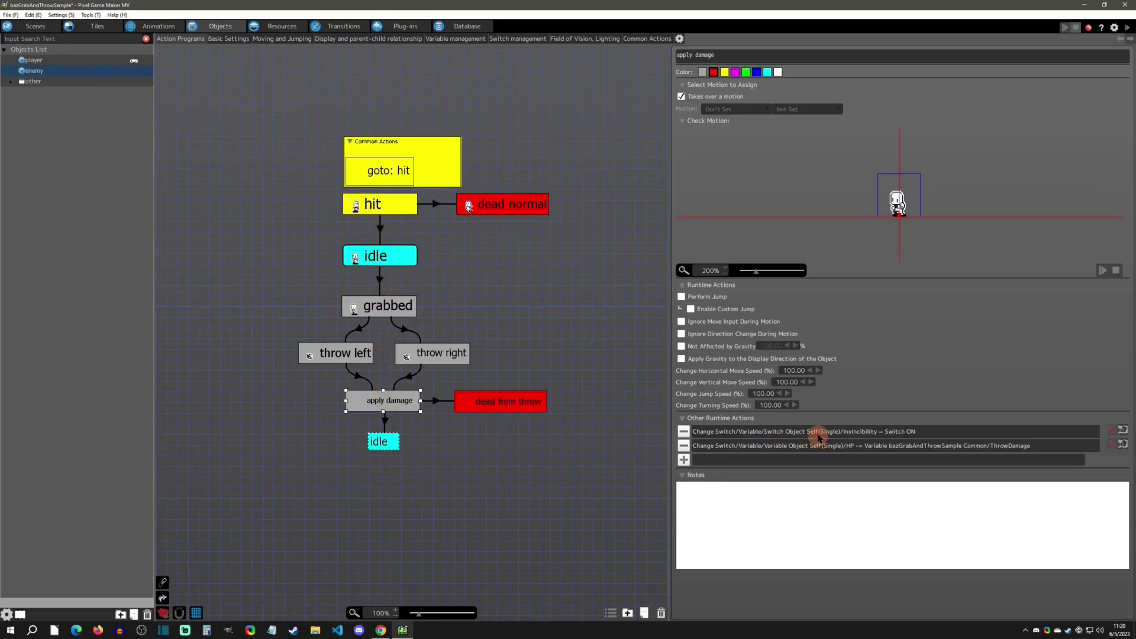
click(402, 183)
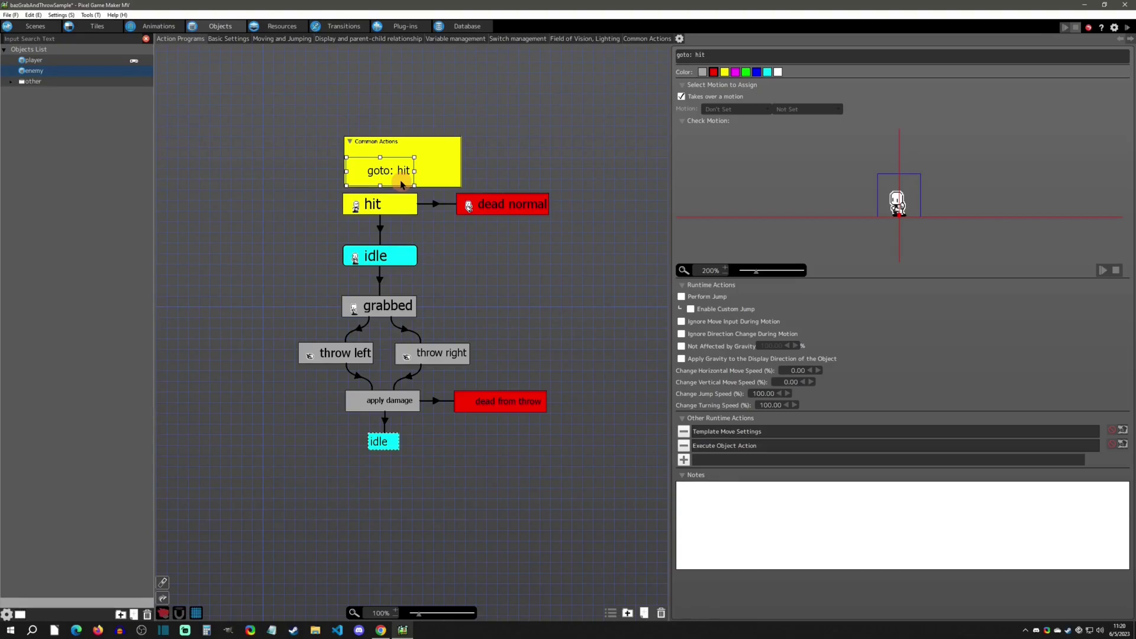
- Preview the enemy's hit motion and review the link from hit to dead normal
click(395, 197)
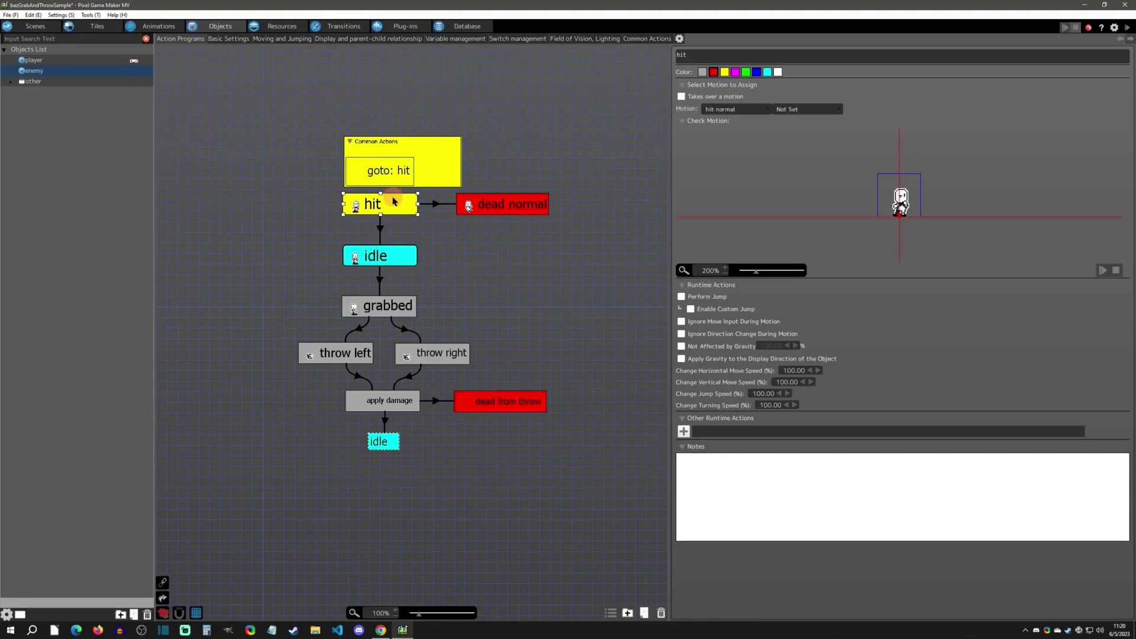
click(1102, 270)
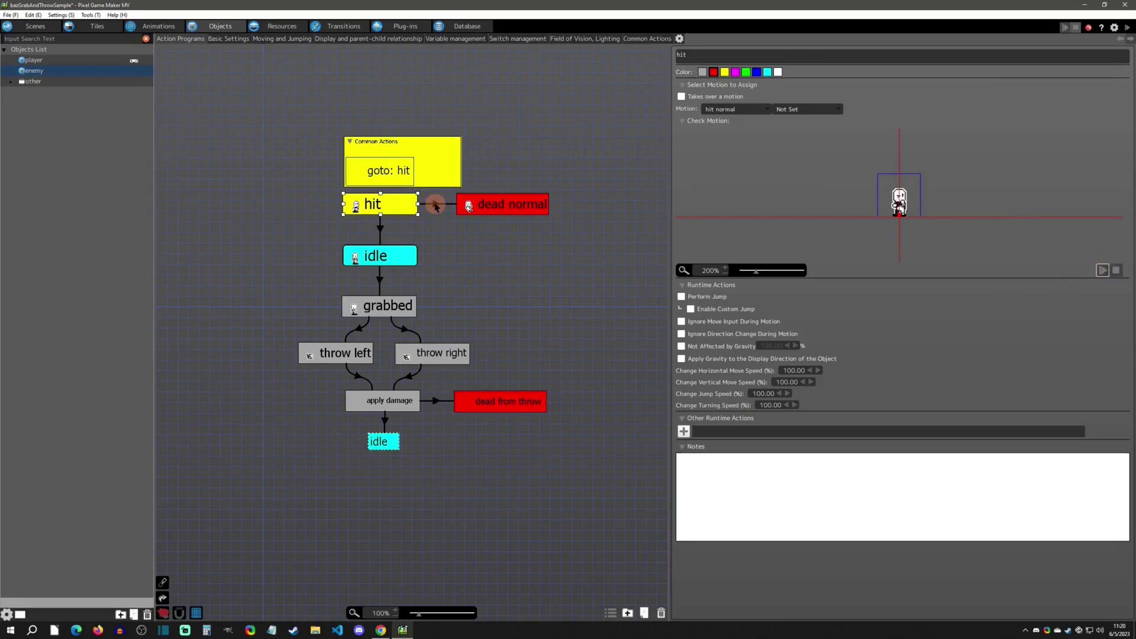
click(435, 203)
click(763, 218)
- Preview the dead normal action's motion and check its Destroy Object runtime action
click(486, 204)
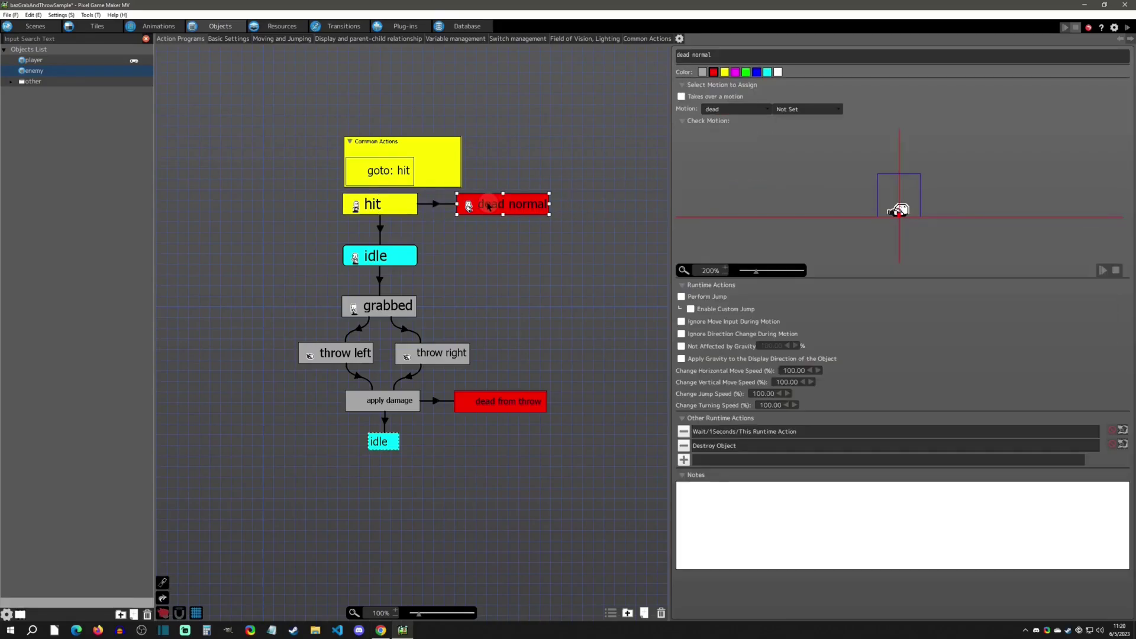
click(1104, 271)
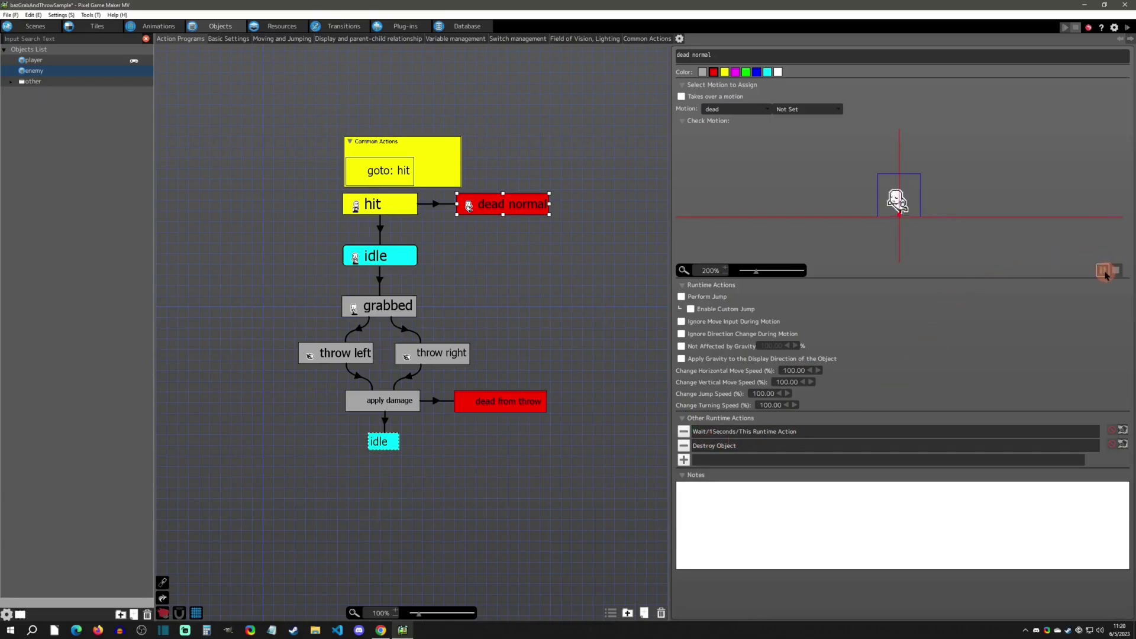
click(739, 445)
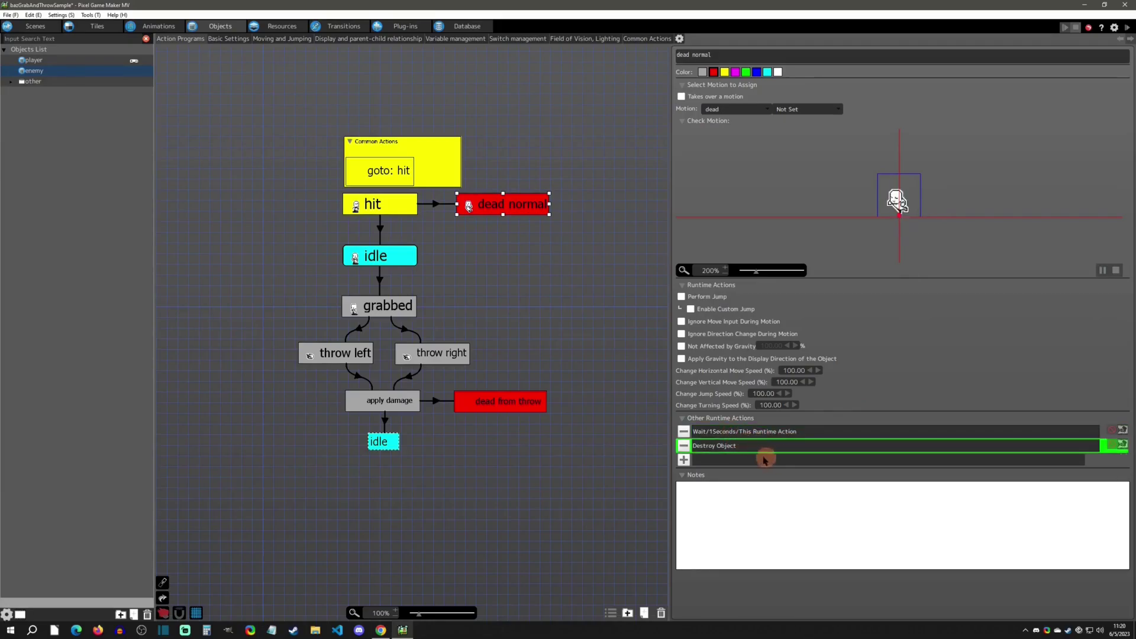
- Review the link from hit back to idle and the enemy's idle action, leaving nothing selected
click(380, 228)
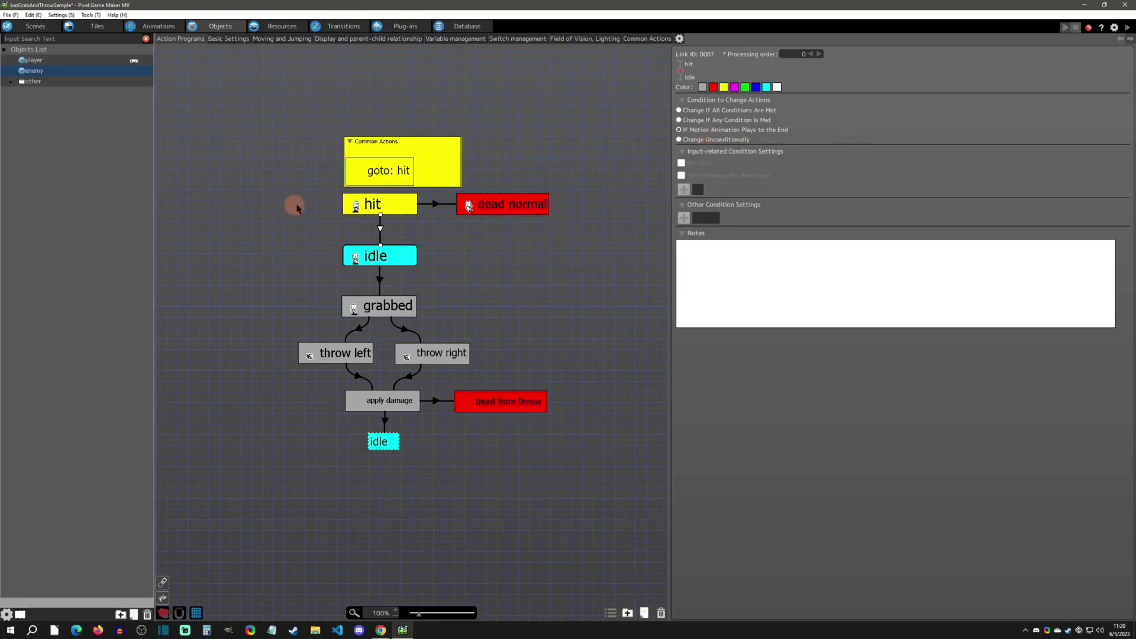
click(382, 266)
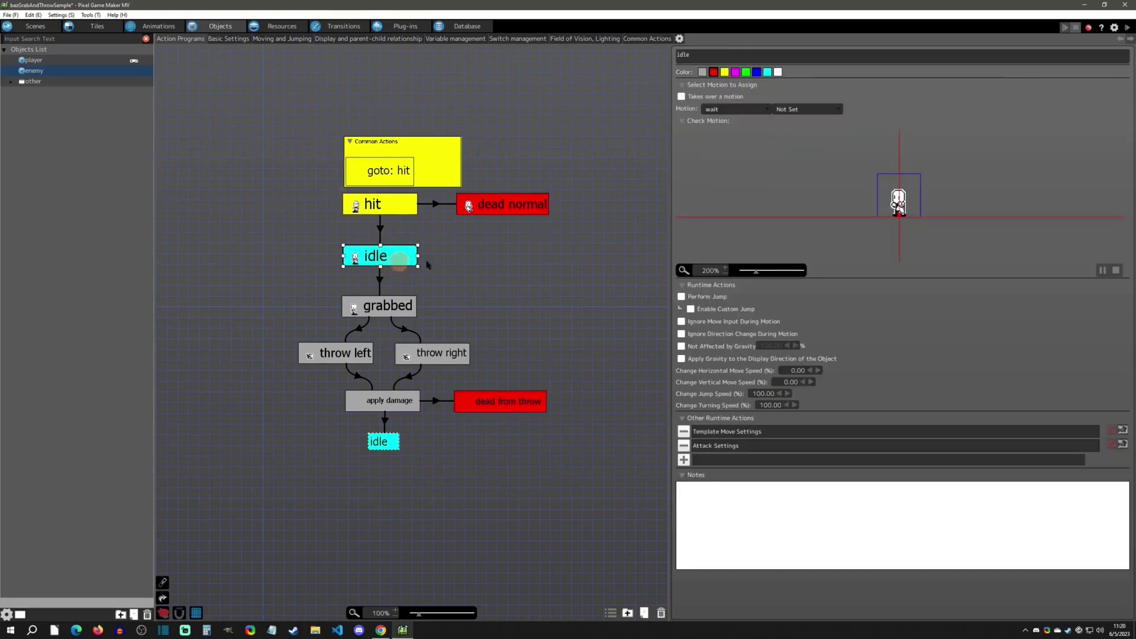
click(518, 268)
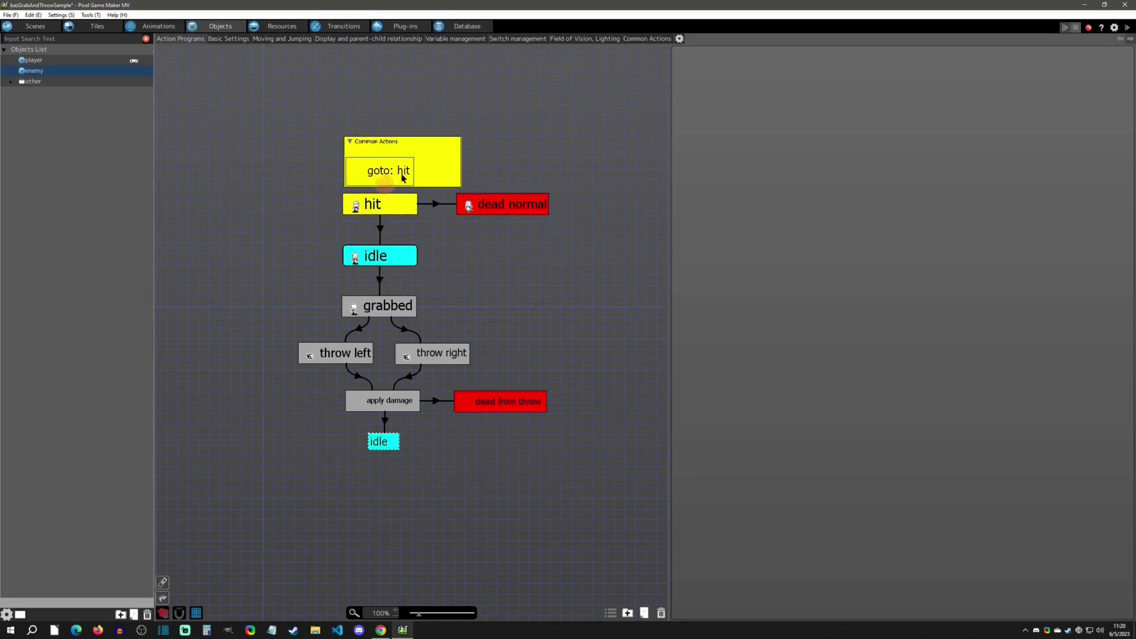
- Review the enemy's field of vision and common actions plus the project's variables and switches, and return to the enemy's action program
click(589, 41)
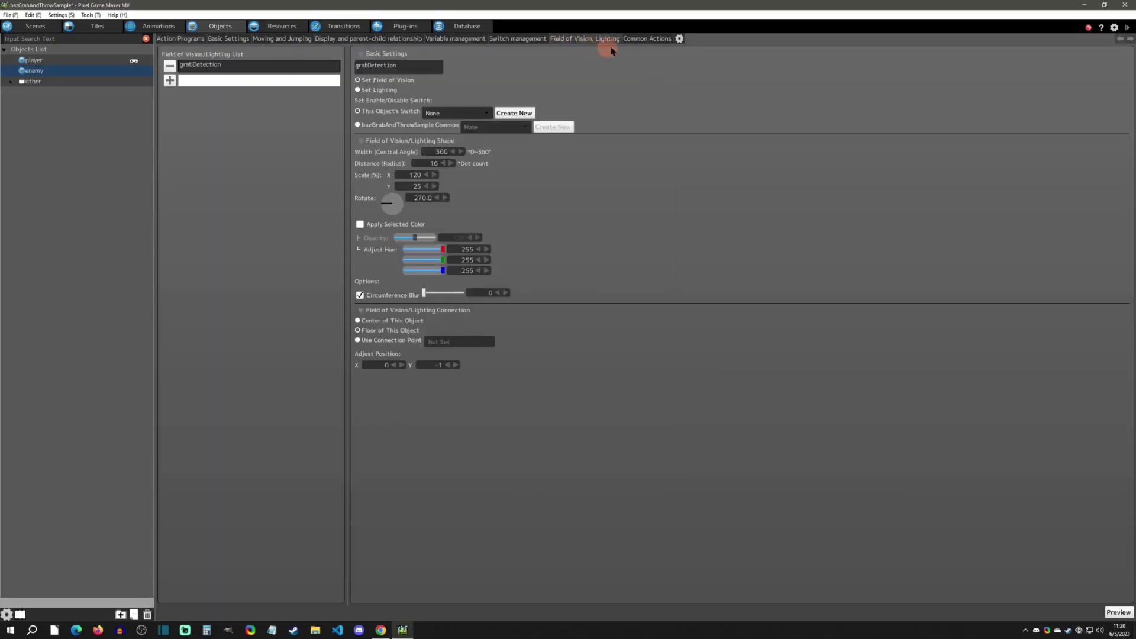
click(636, 39)
click(282, 26)
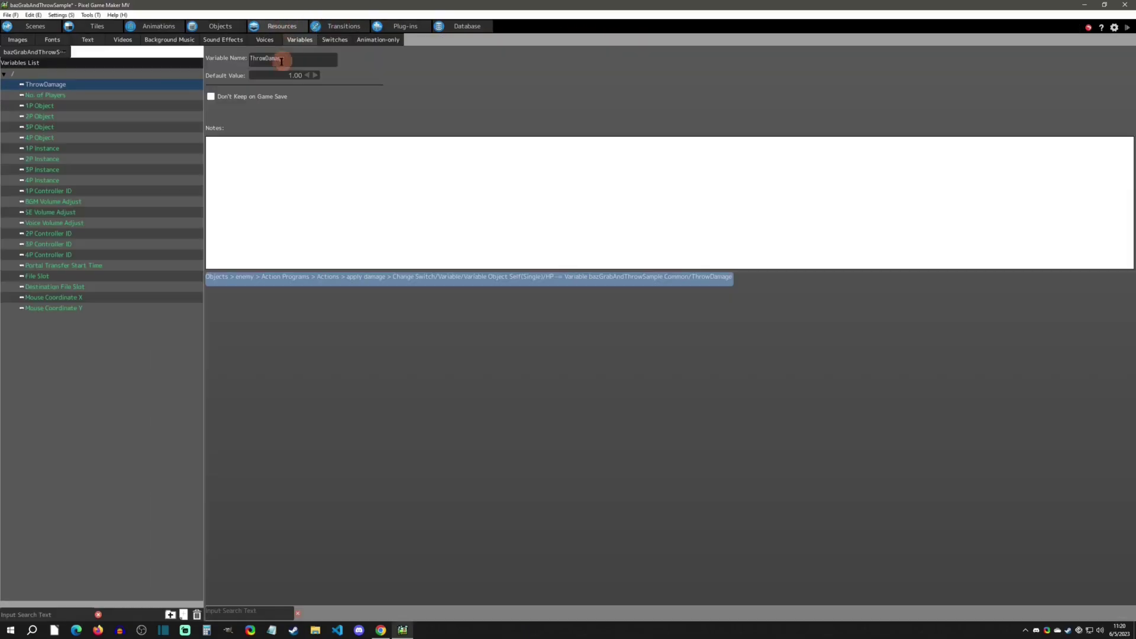
click(335, 39)
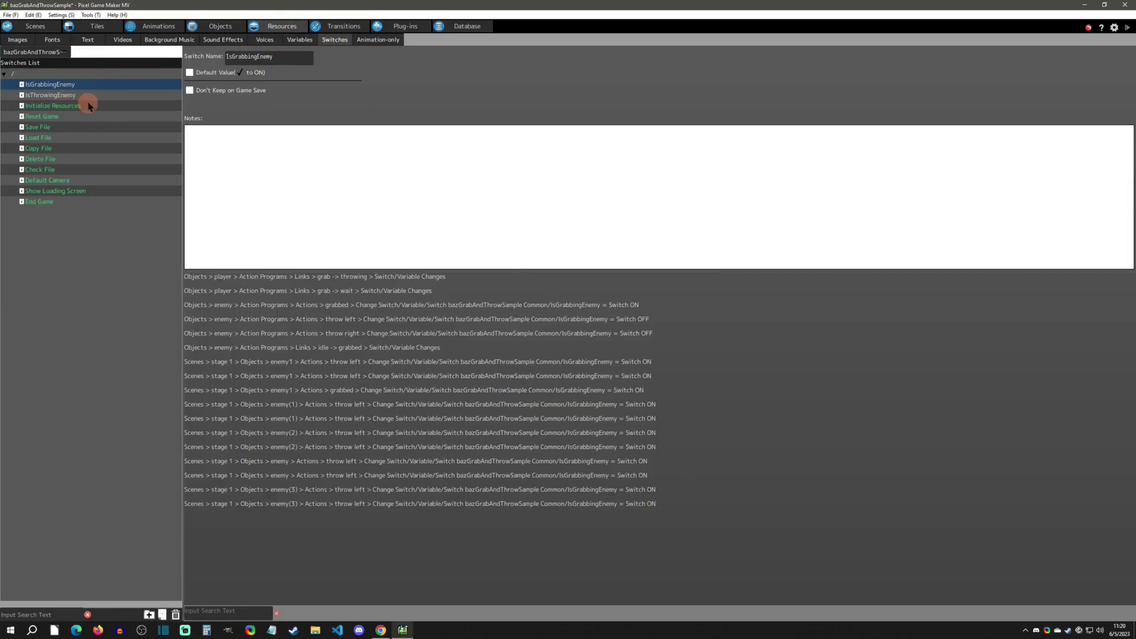
click(228, 27)
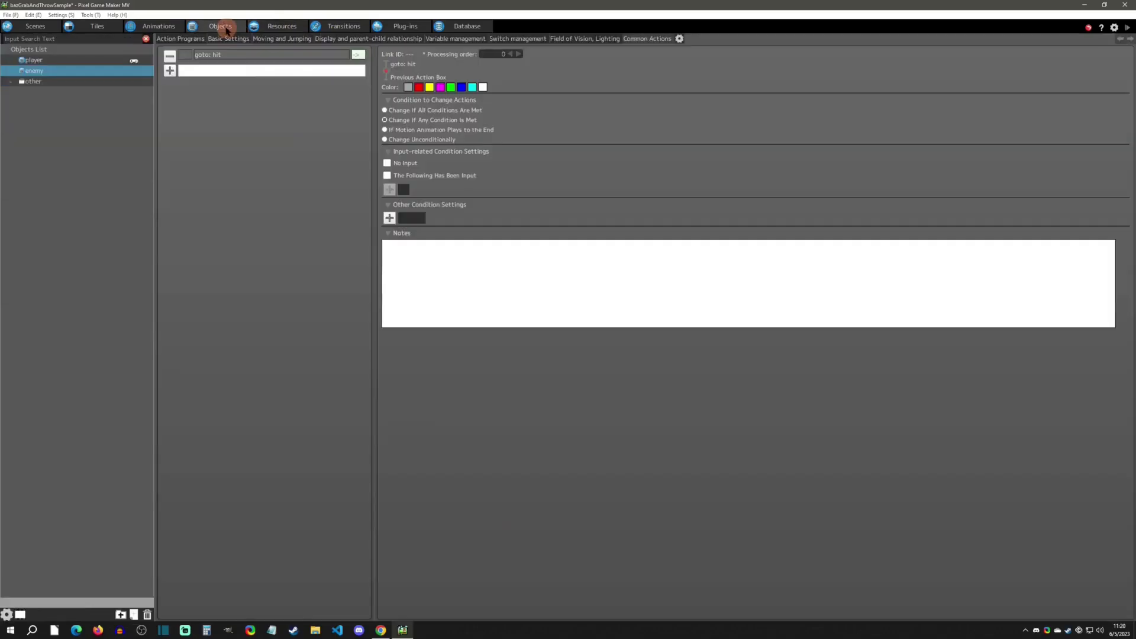
click(183, 41)
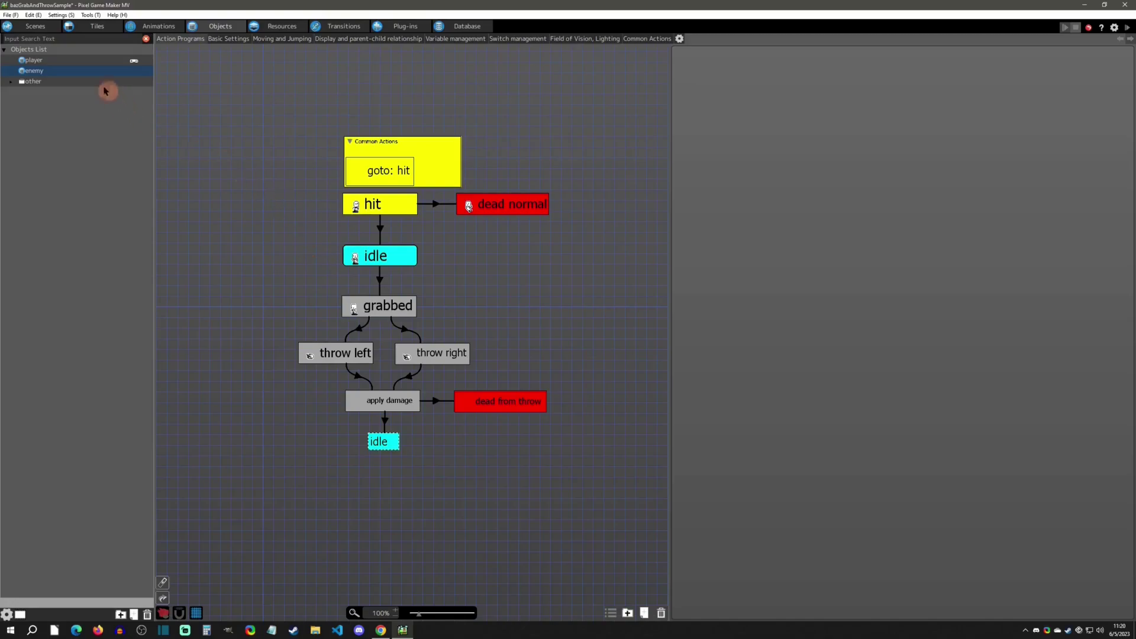
- Recap the player's action program and the enemy's field of vision and common actions, ending on the enemy's action program
click(72, 60)
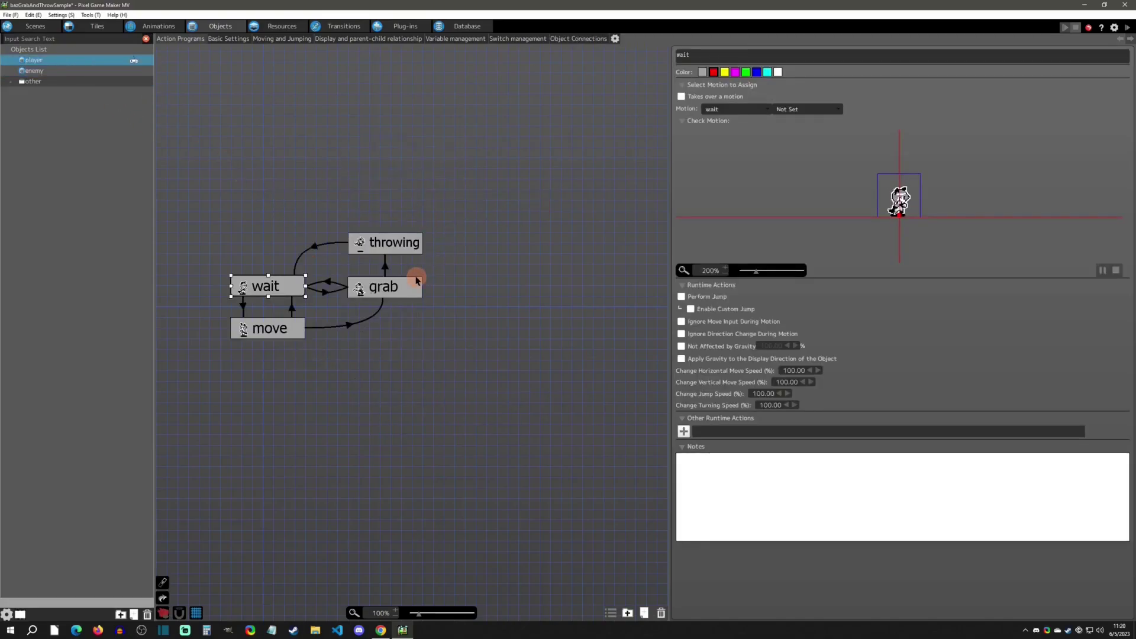
click(37, 71)
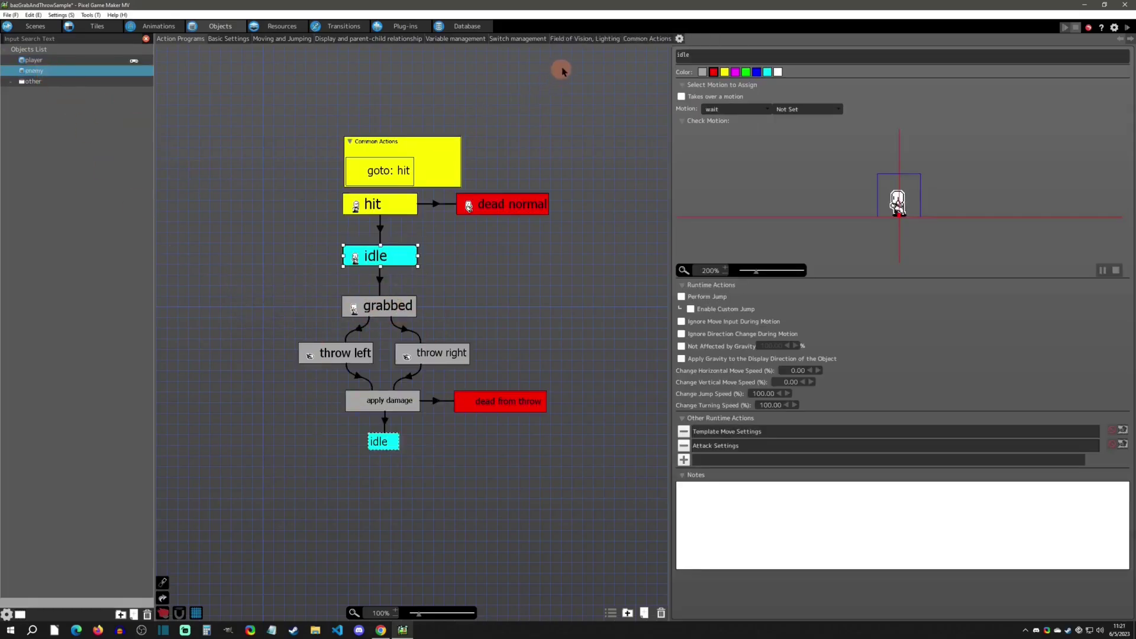
click(583, 38)
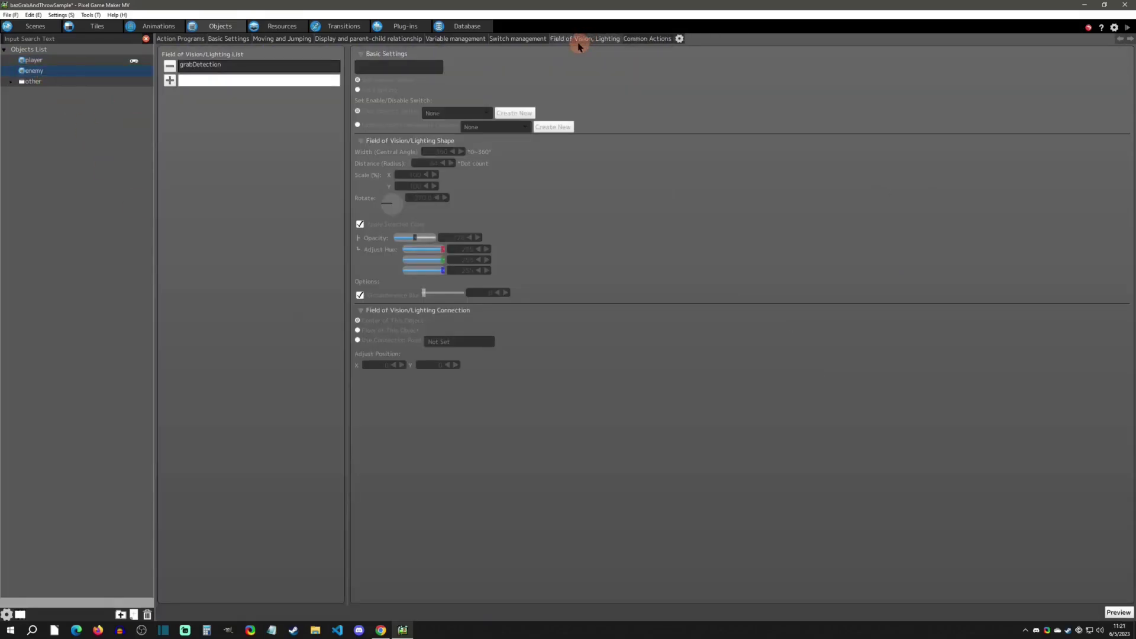
click(637, 39)
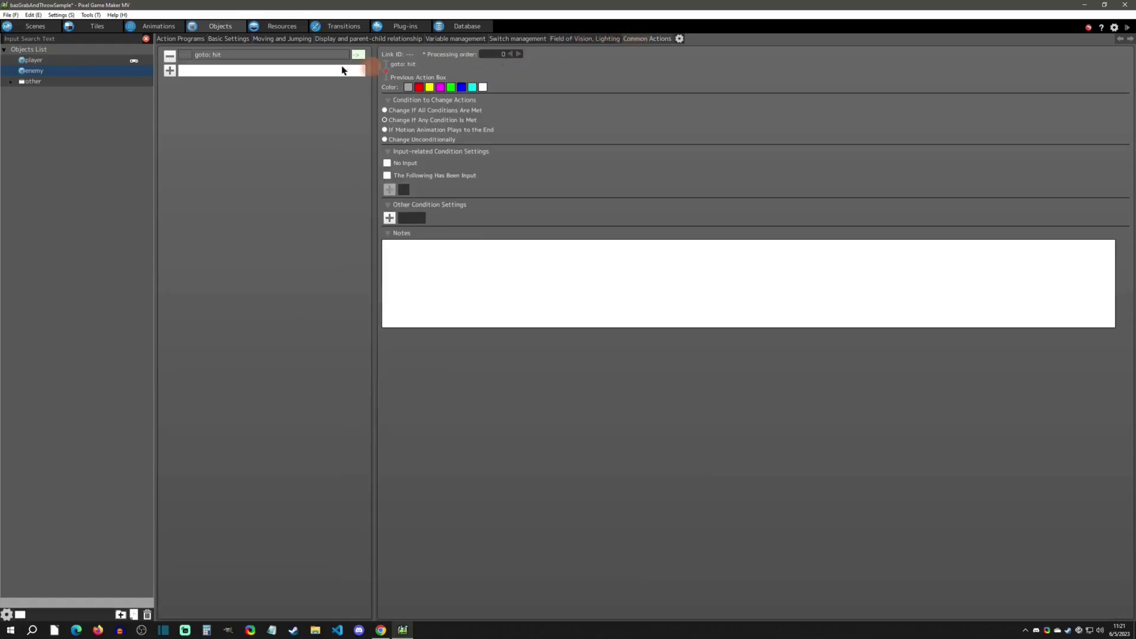
click(184, 39)
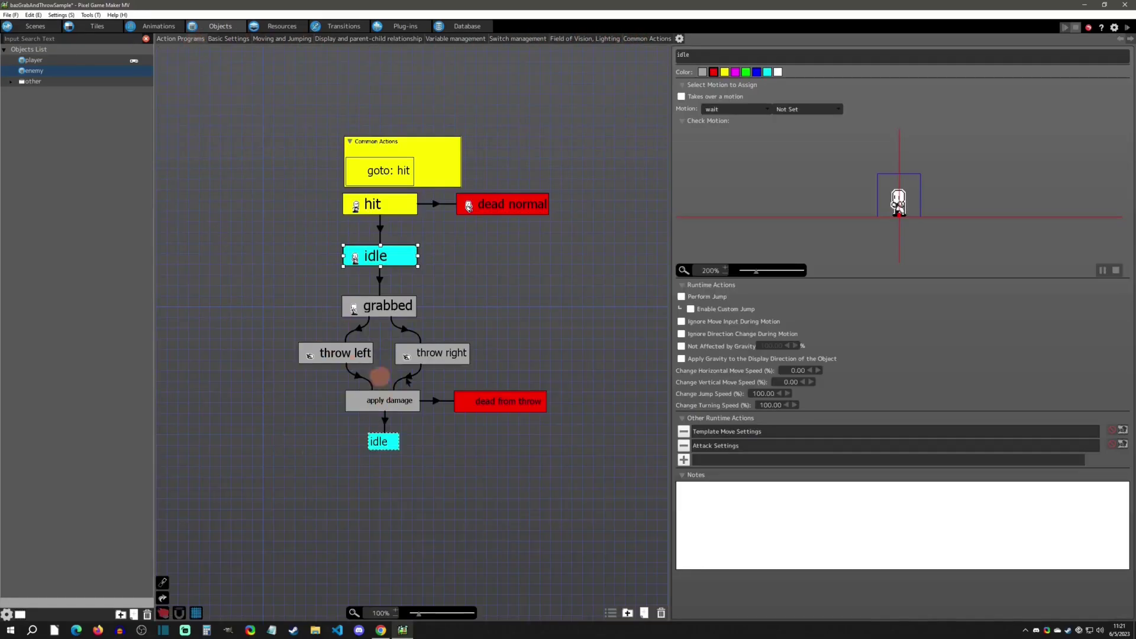